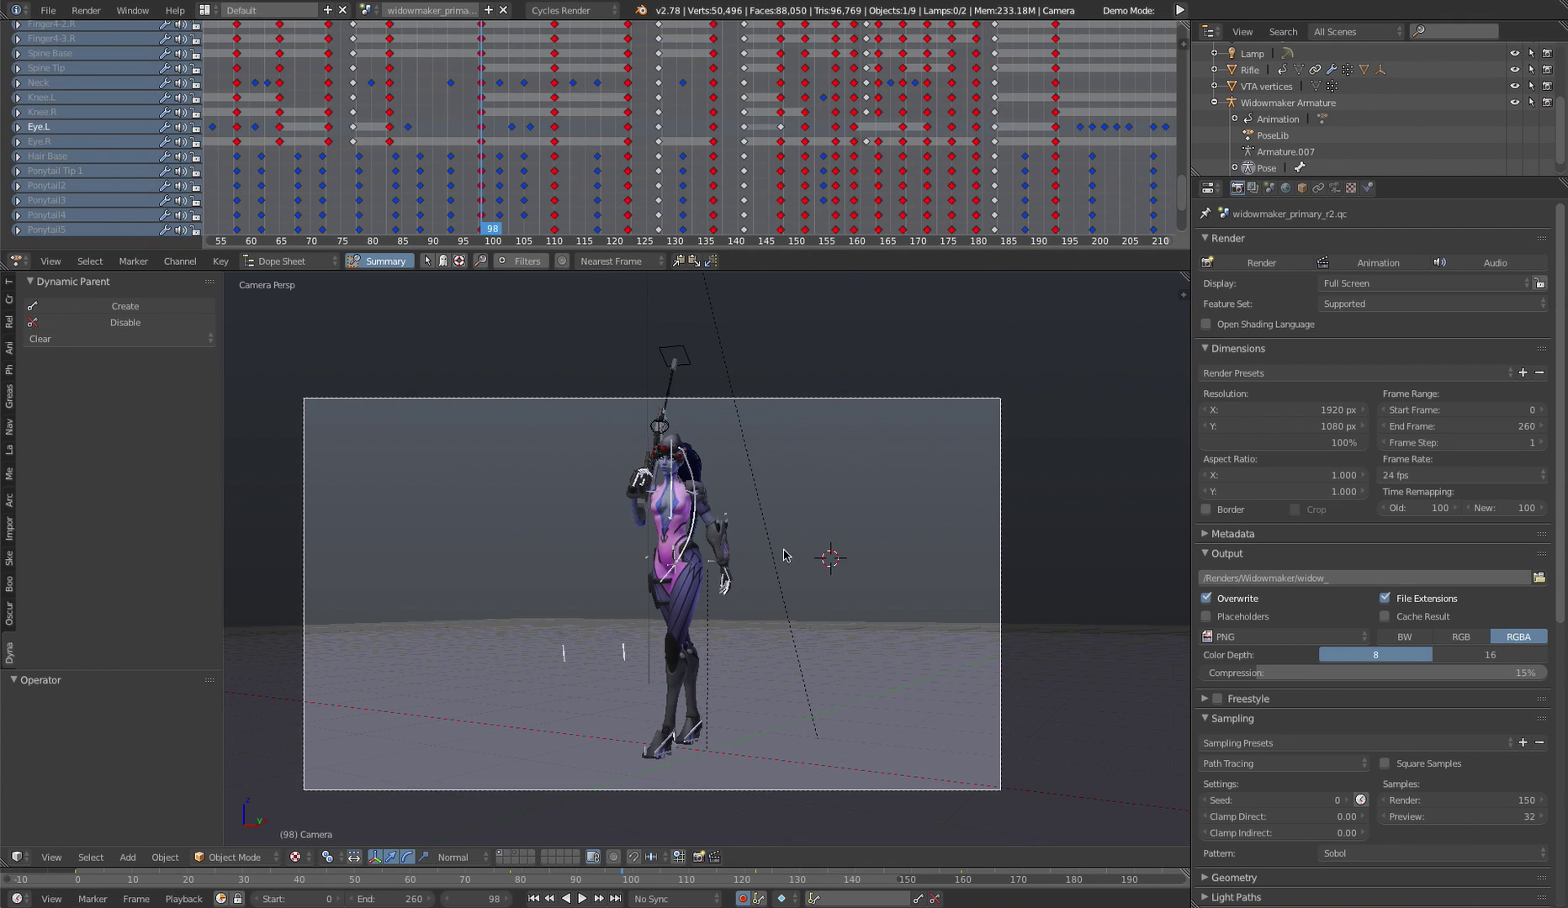
- Play the walk animation and scrub around frame 98 to review the character's key poses
key("alt+a")
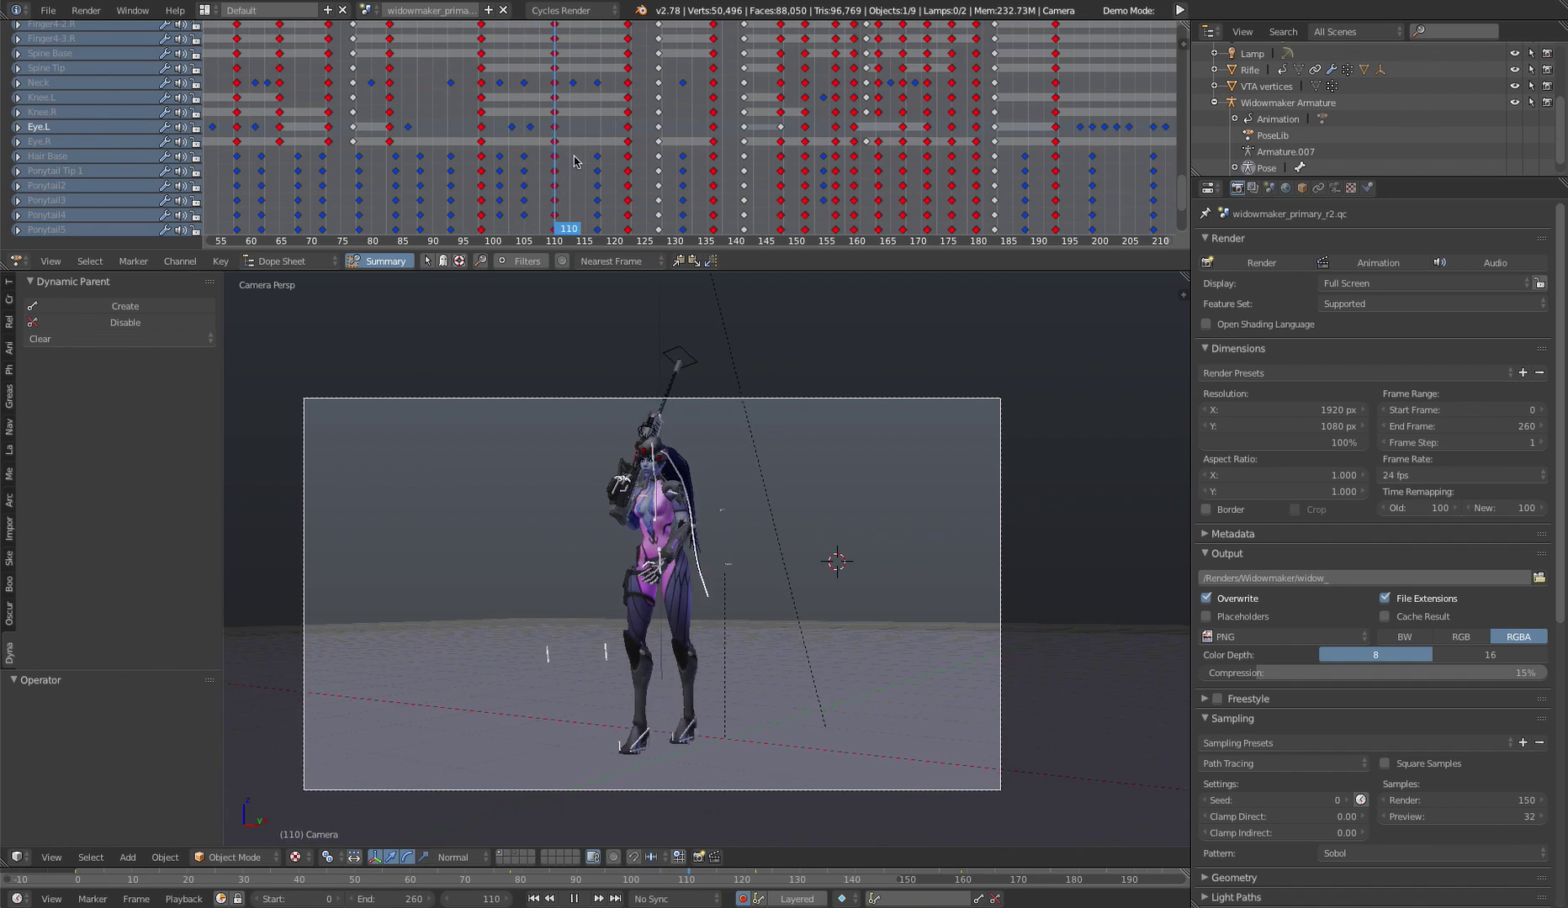
left_click_drag(770, 159, 492, 154)
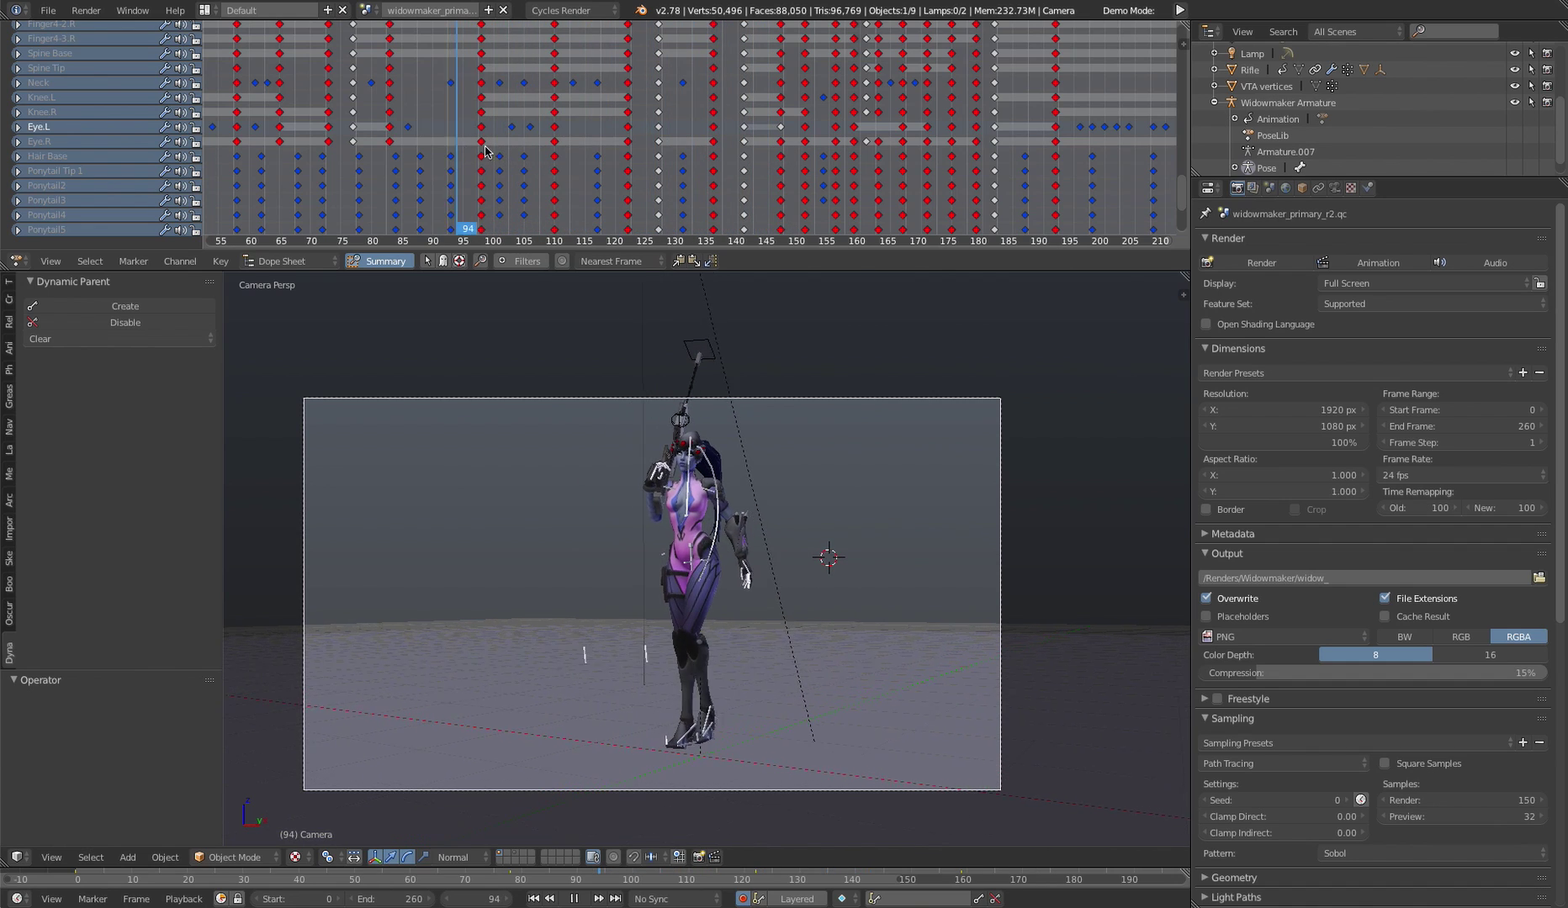
key("Escape")
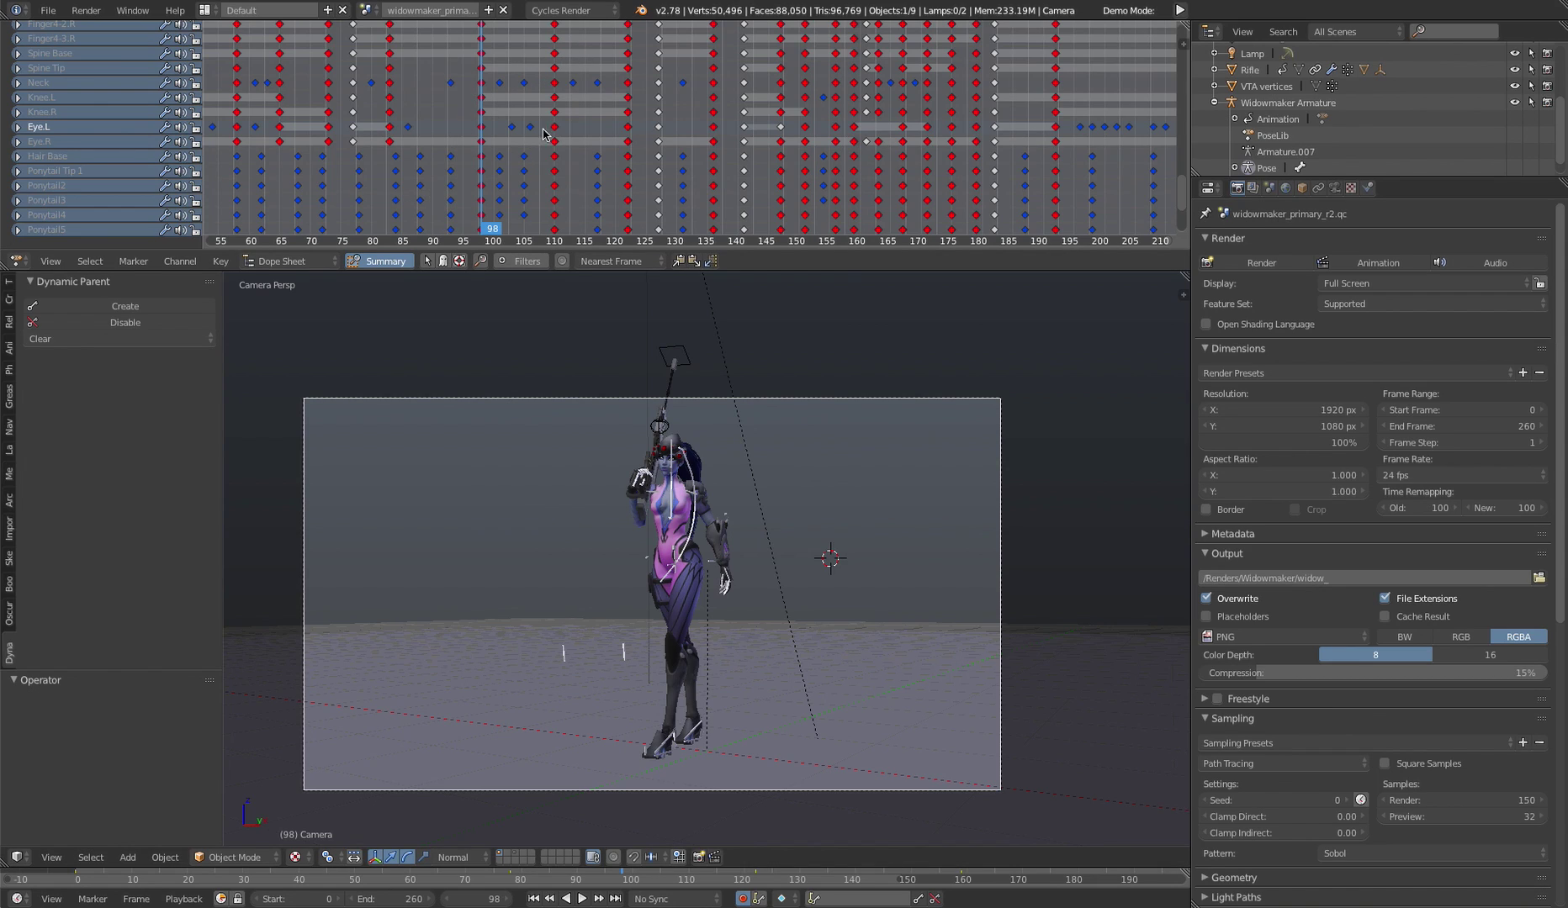
key("alt+a")
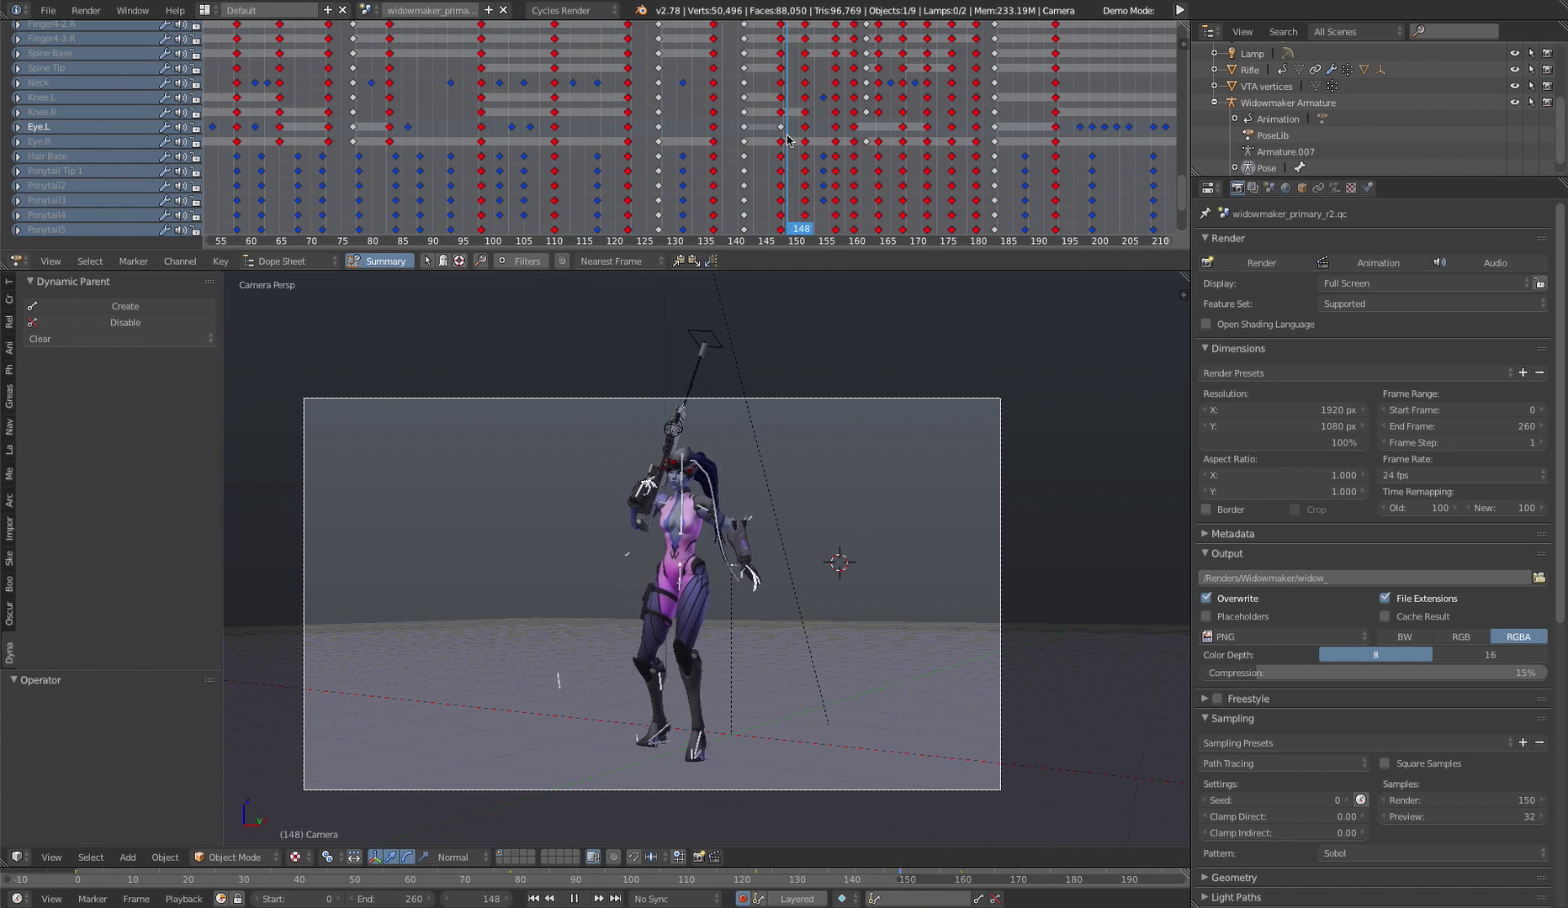
left_click_drag(617, 119, 481, 114)
key("alt+a")
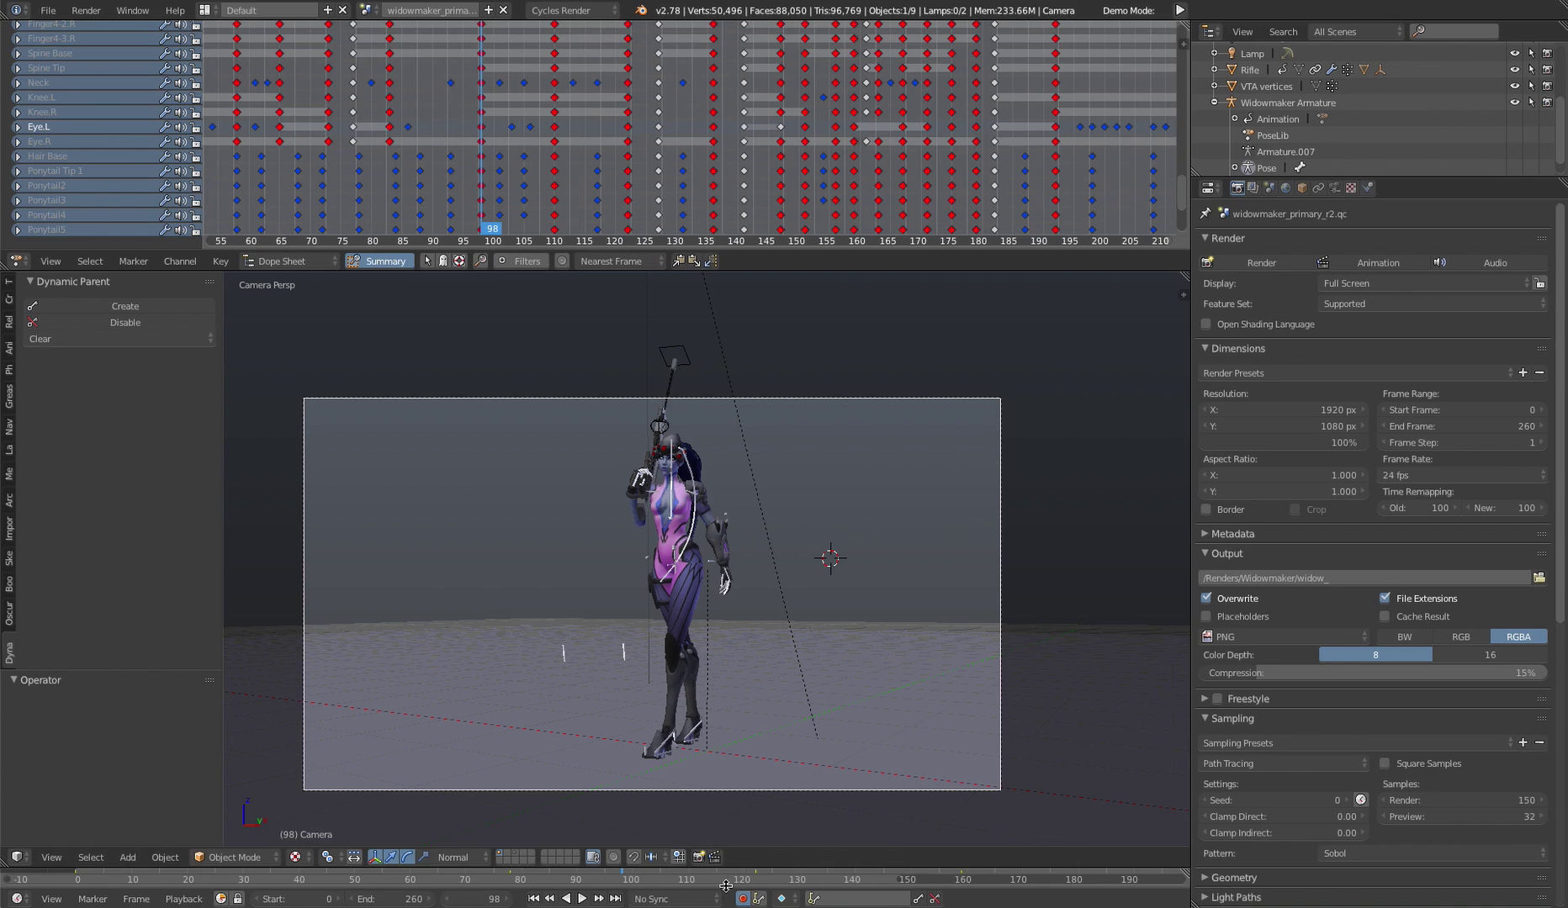
- Look through the available types for new keyframes
left_click(797, 899)
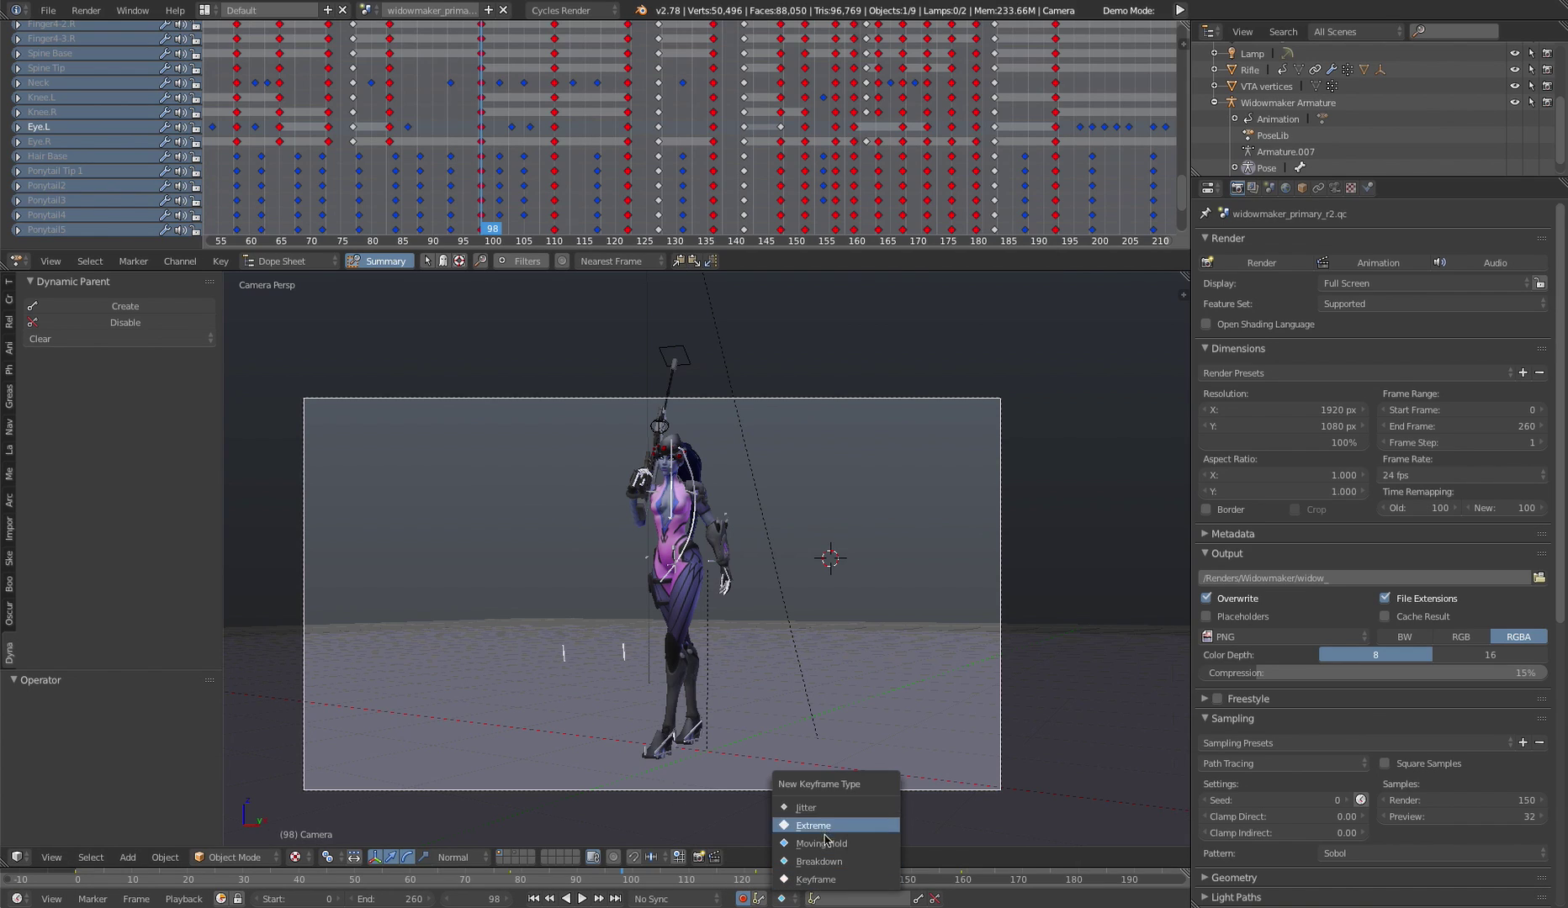
left_click(823, 886)
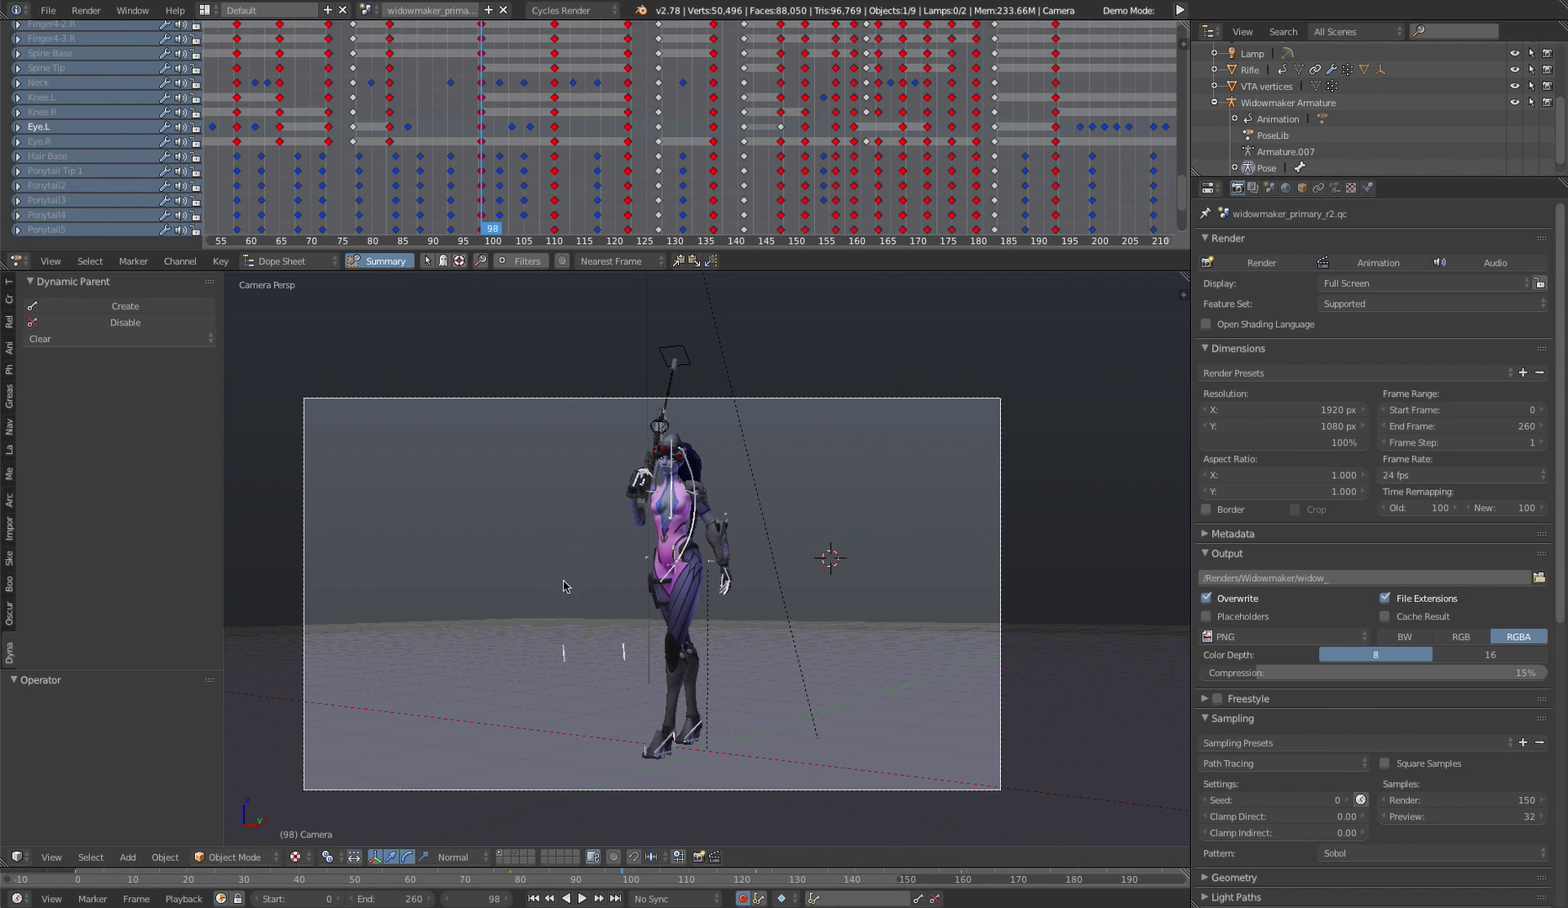
- Play and scrub from frame 98 through 110 to 122 to compare the main poses with the breakdown between them
mouse_move(482, 147)
left_mouse_down()
mouse_move(456, 147)
mouse_move(482, 156)
left_mouse_up()
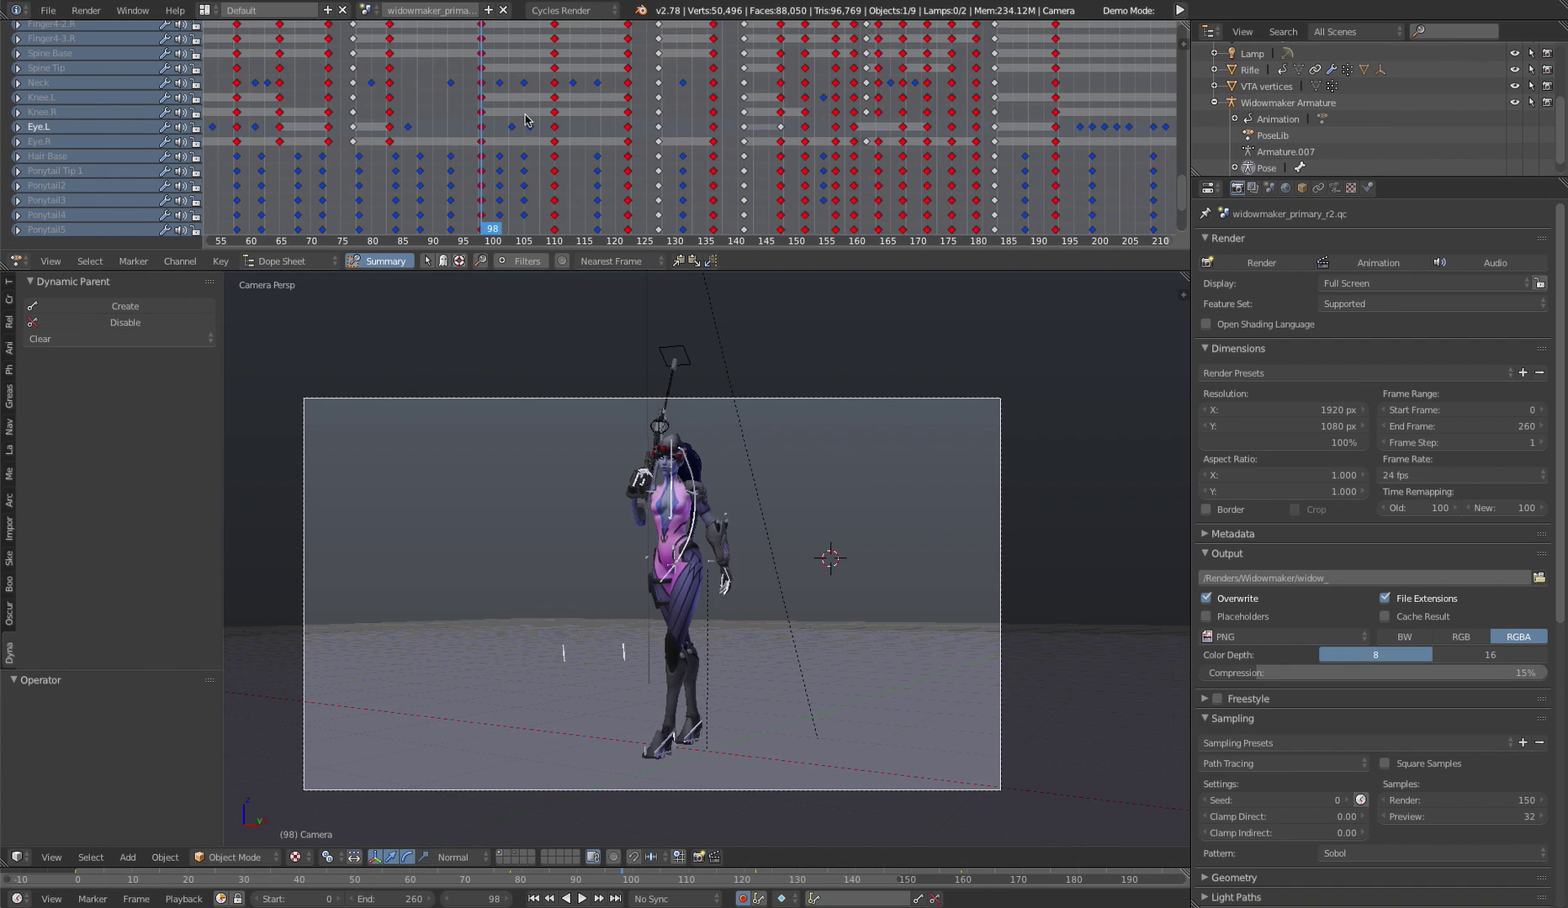
mouse_move(525, 120)
left_mouse_down()
mouse_move(562, 106)
mouse_move(553, 66)
left_mouse_up()
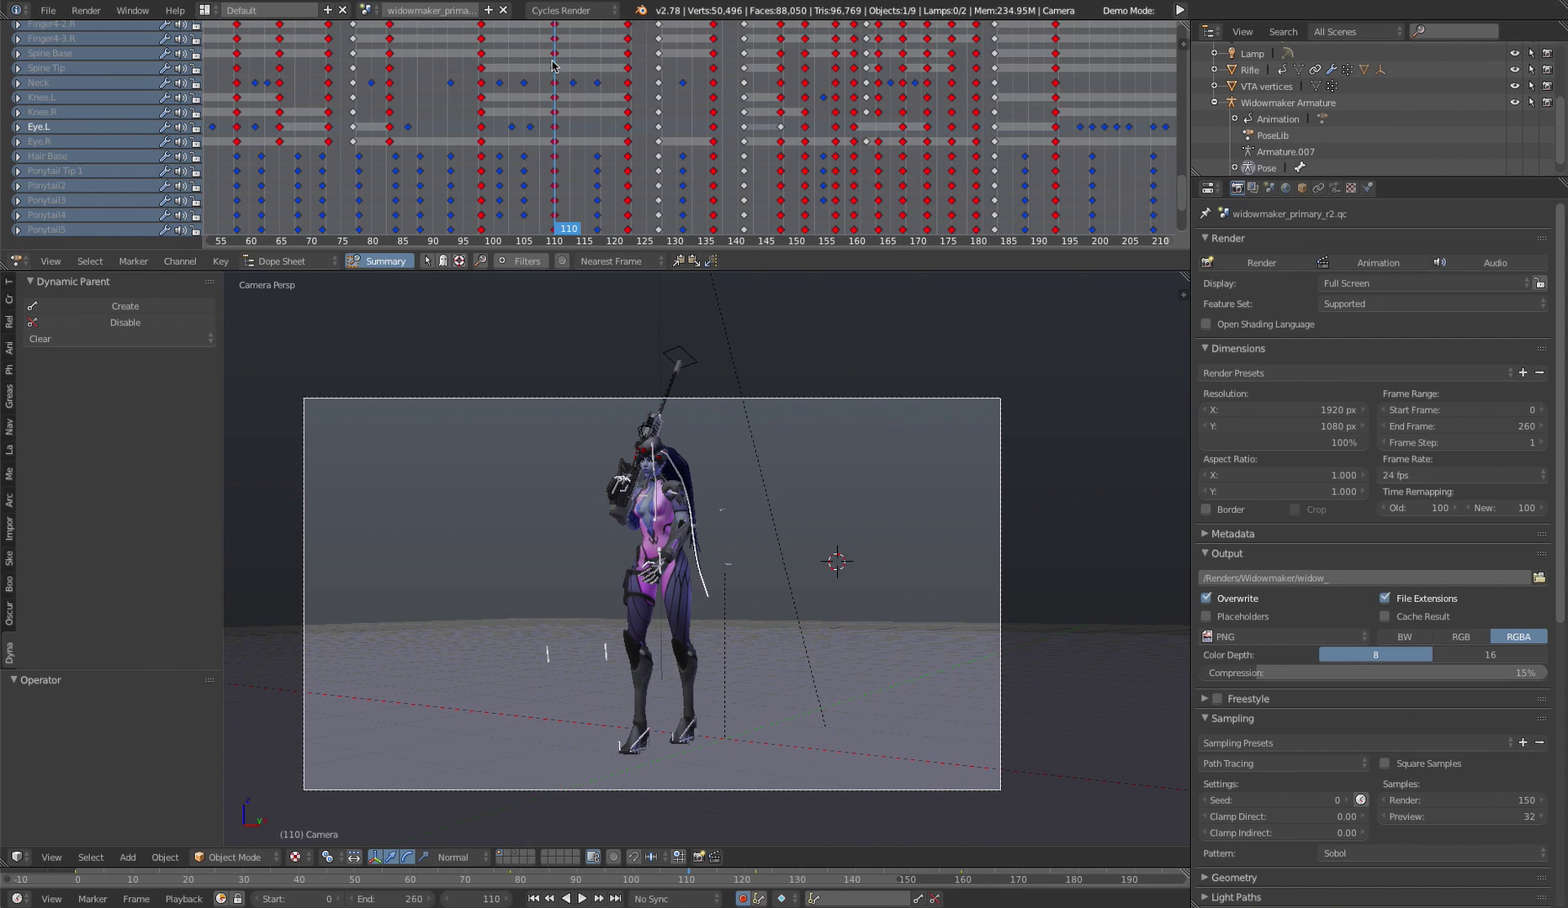
key("shift+alt+a")
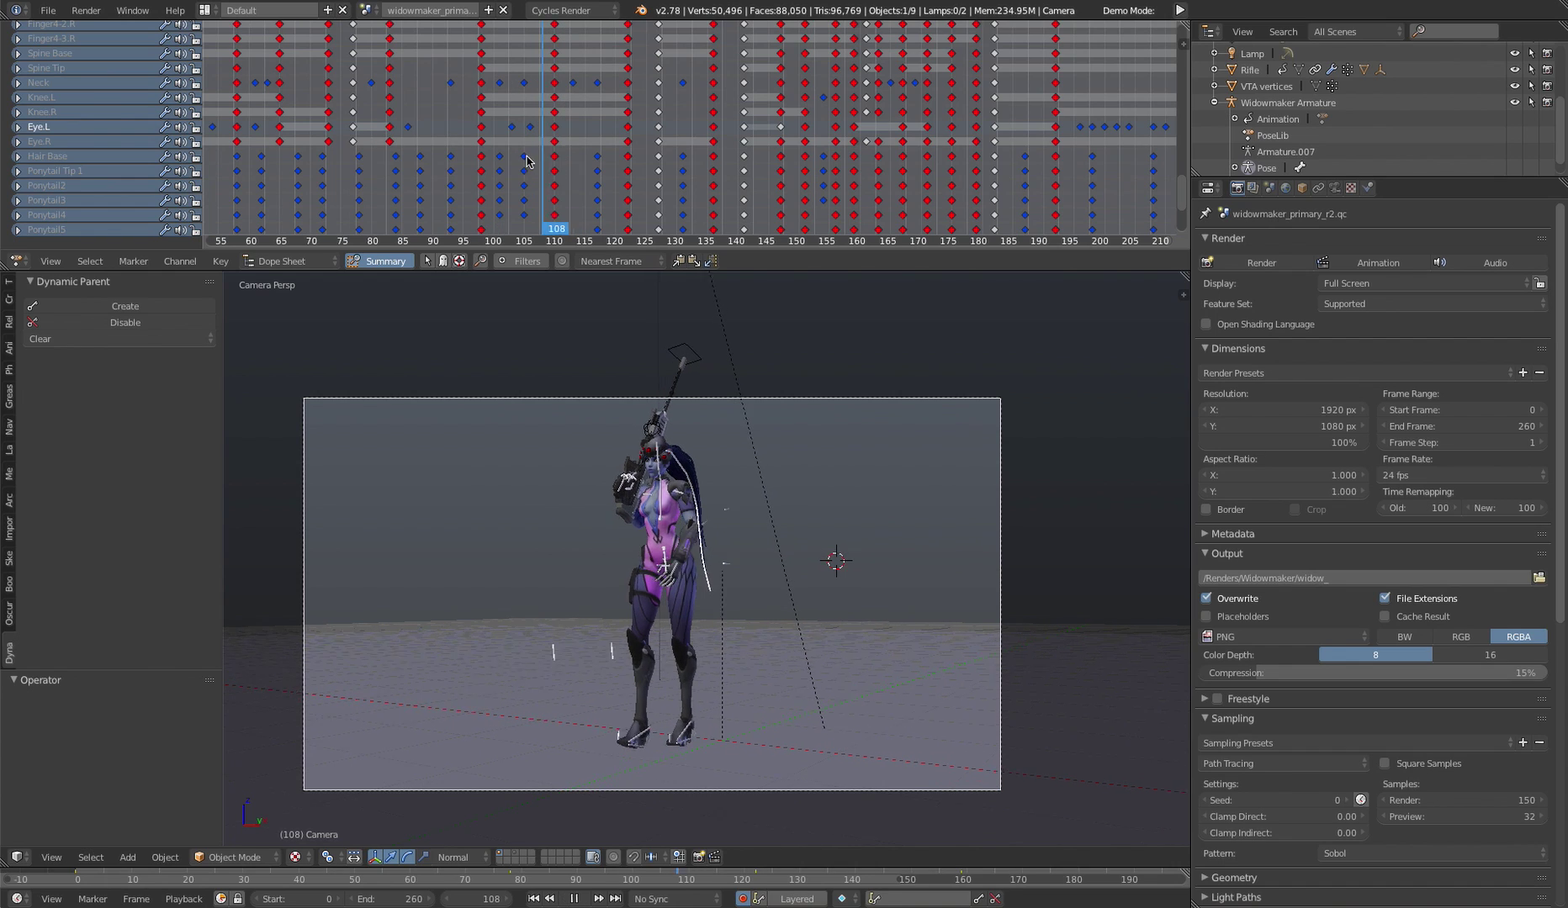
key("shift+alt+a")
left_click(494, 137)
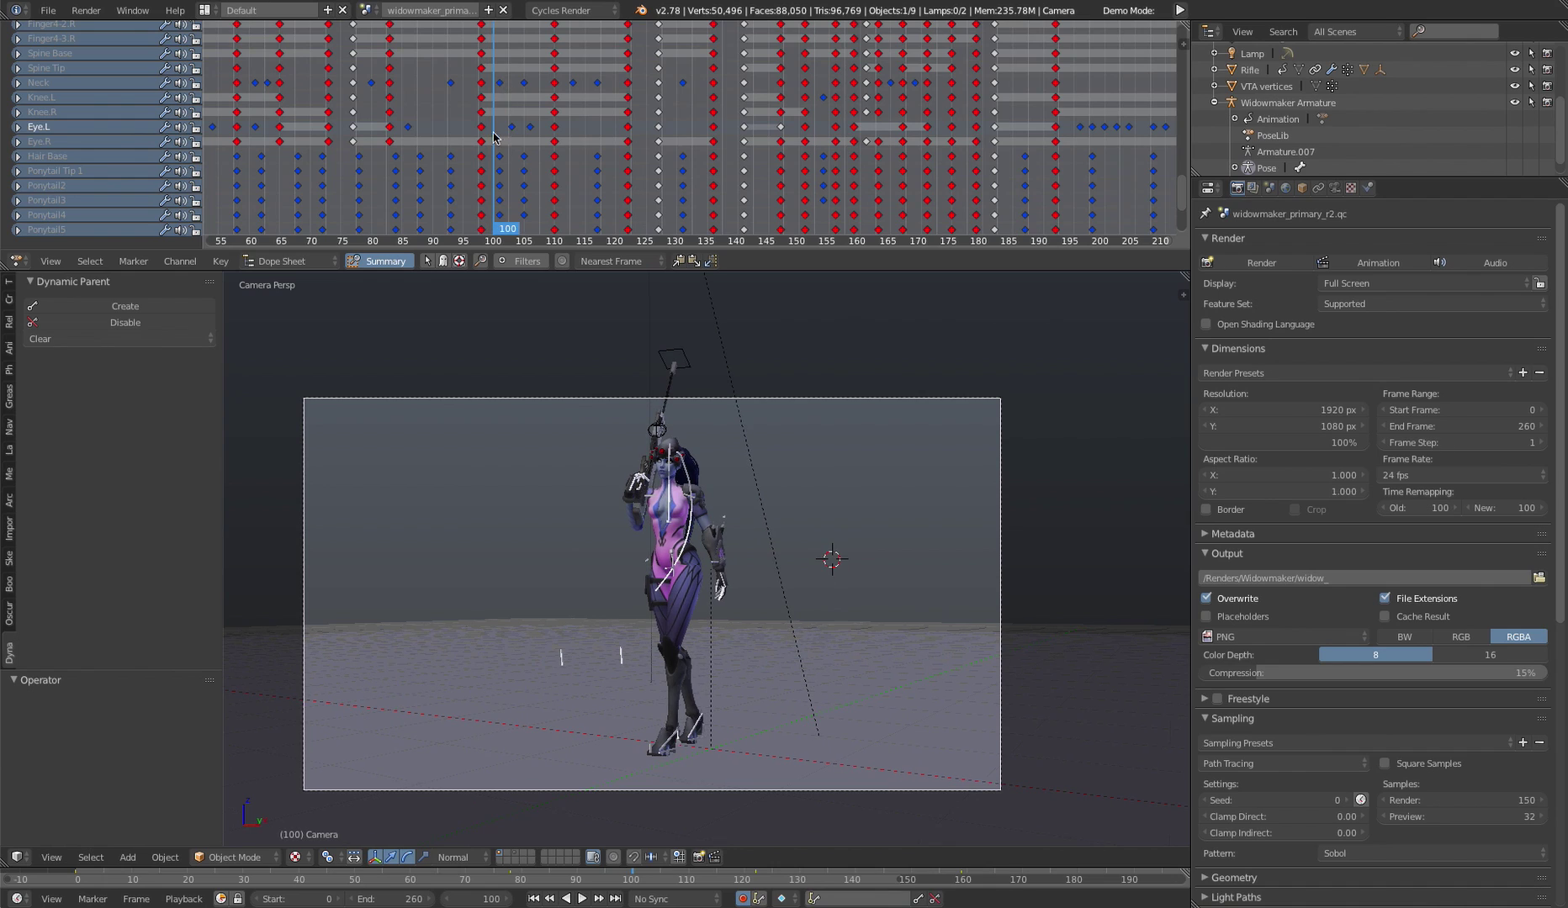
left_click_drag(562, 158, 627, 97)
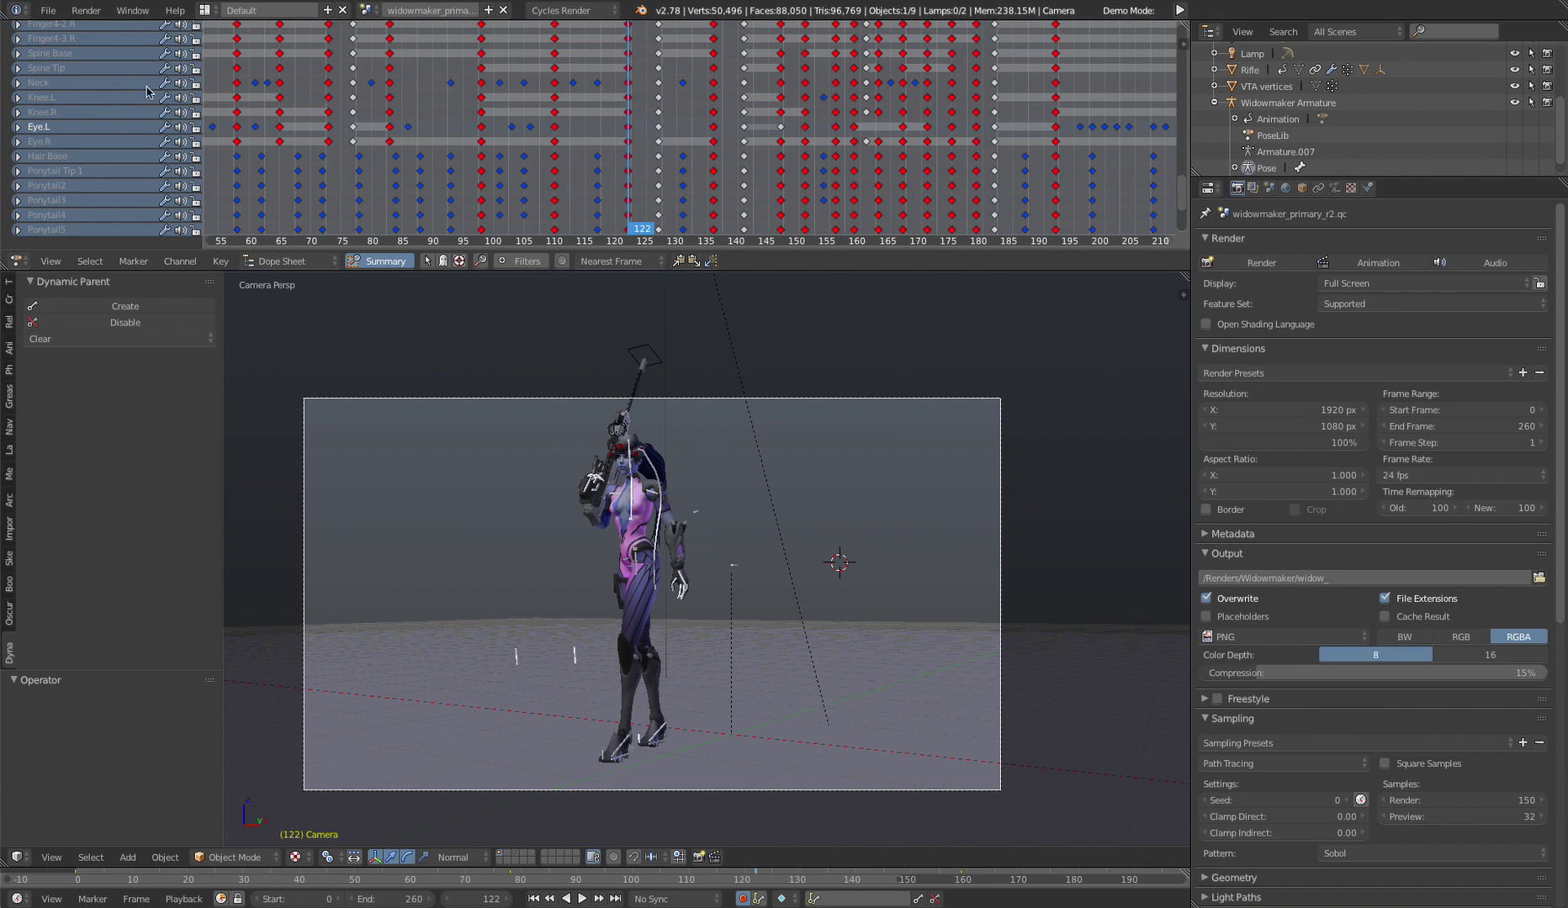
- Check the keyframe colours for the Dope Sheet in the theme preferences, and close the preferences
left_click(48, 10)
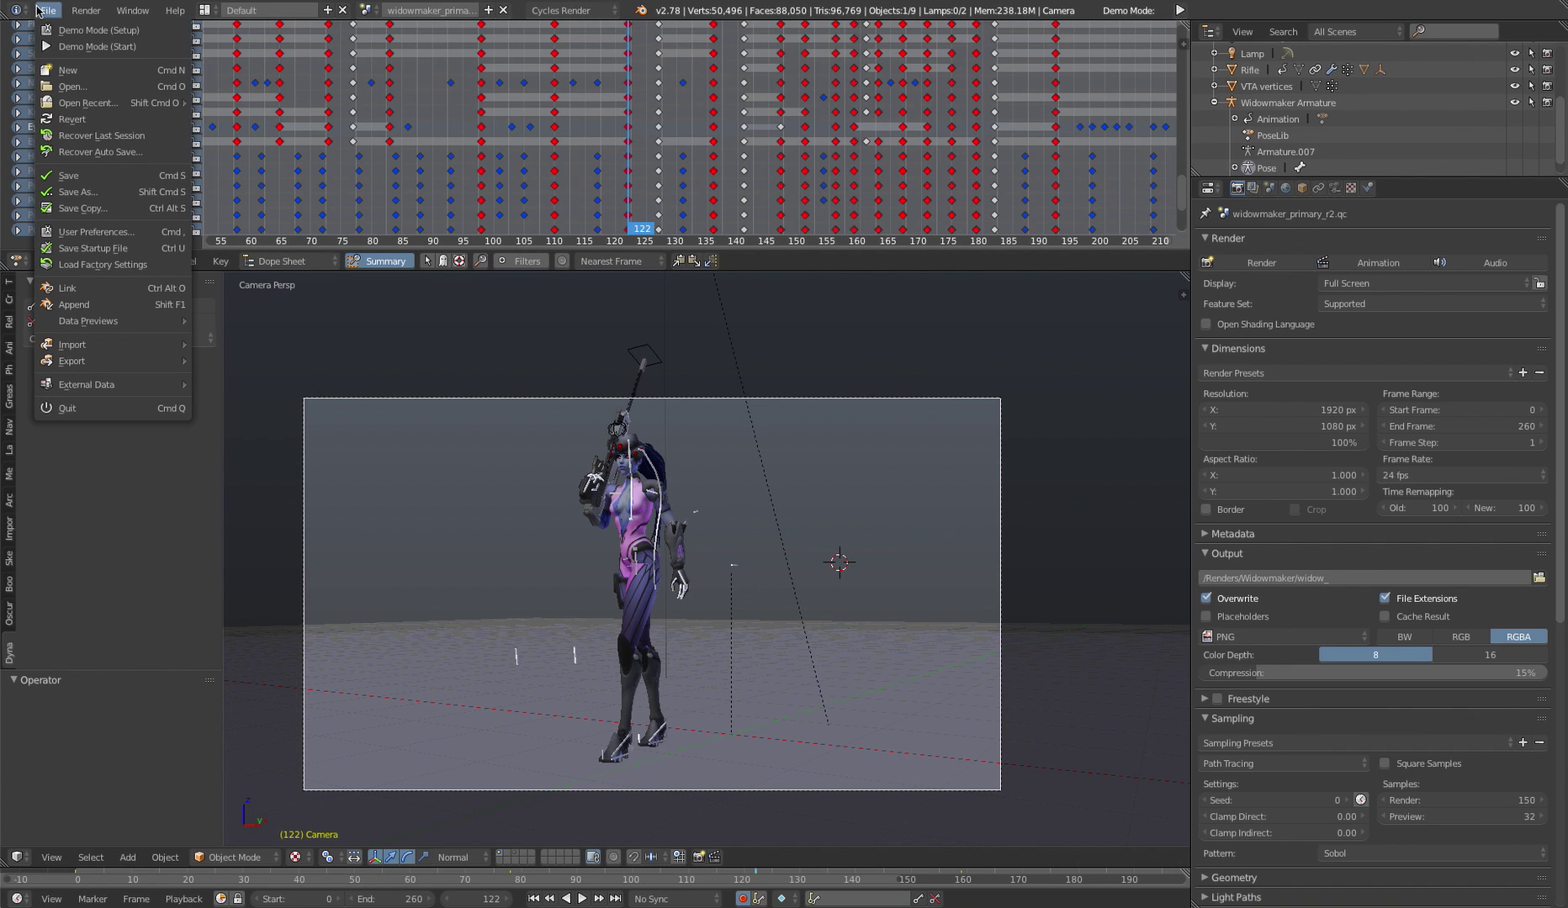
left_click(95, 232)
left_click(435, 63)
left_click_drag(420, 30, 540, 58)
left_click(173, 235)
left_click(184, 254)
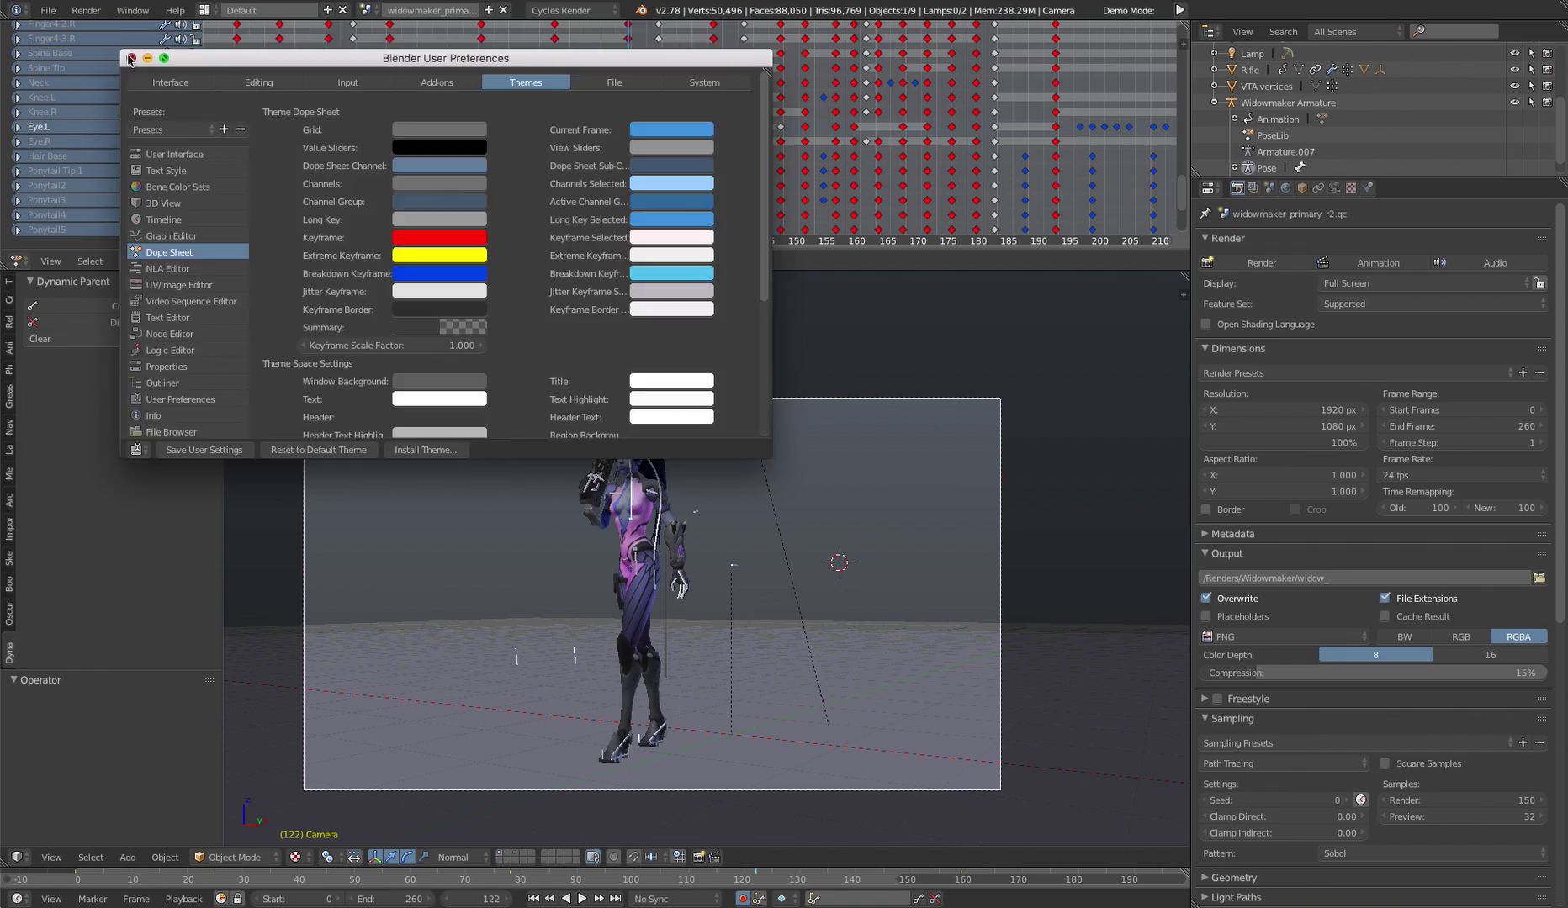
left_click(131, 58)
- Set the type of all keyframes in the Dope Sheet to Keyframe and deselect them
left_click(616, 158)
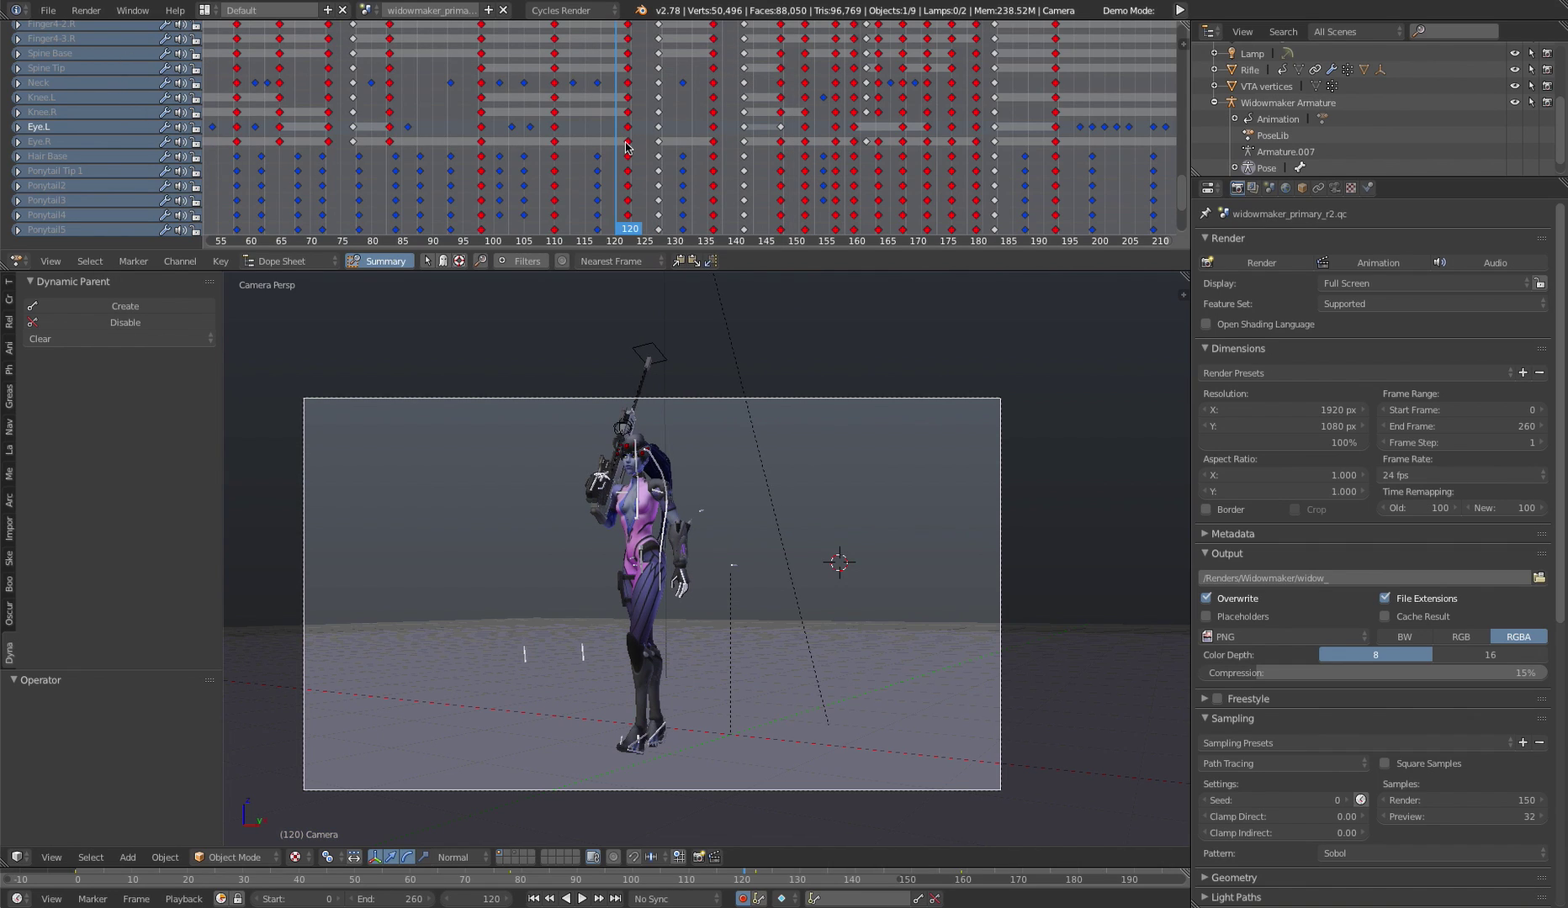
key("a")
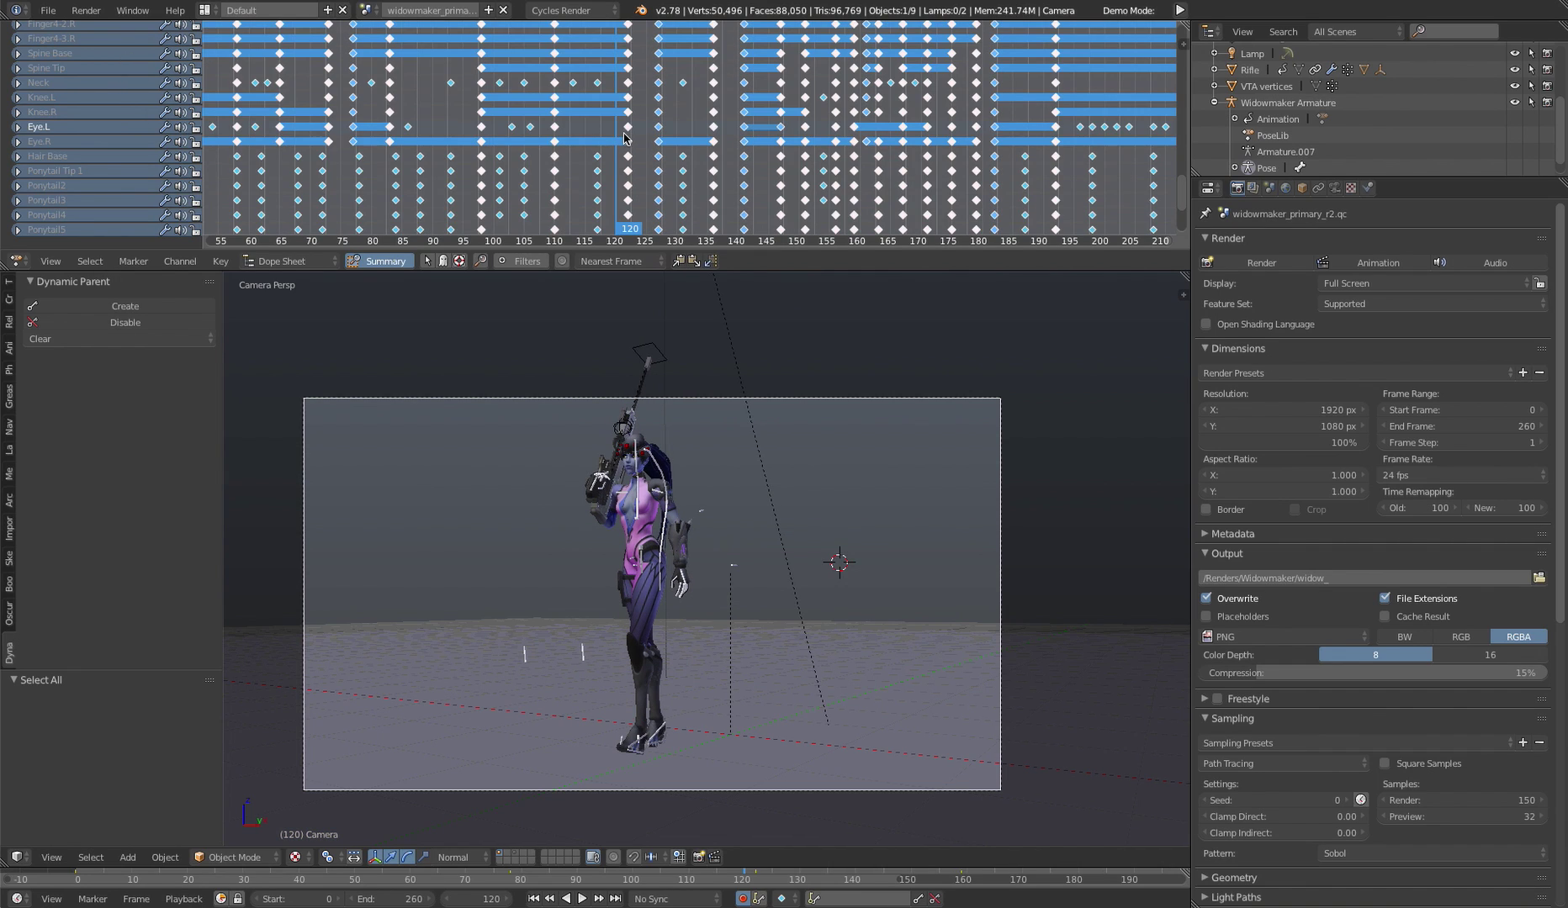
left_click(220, 261)
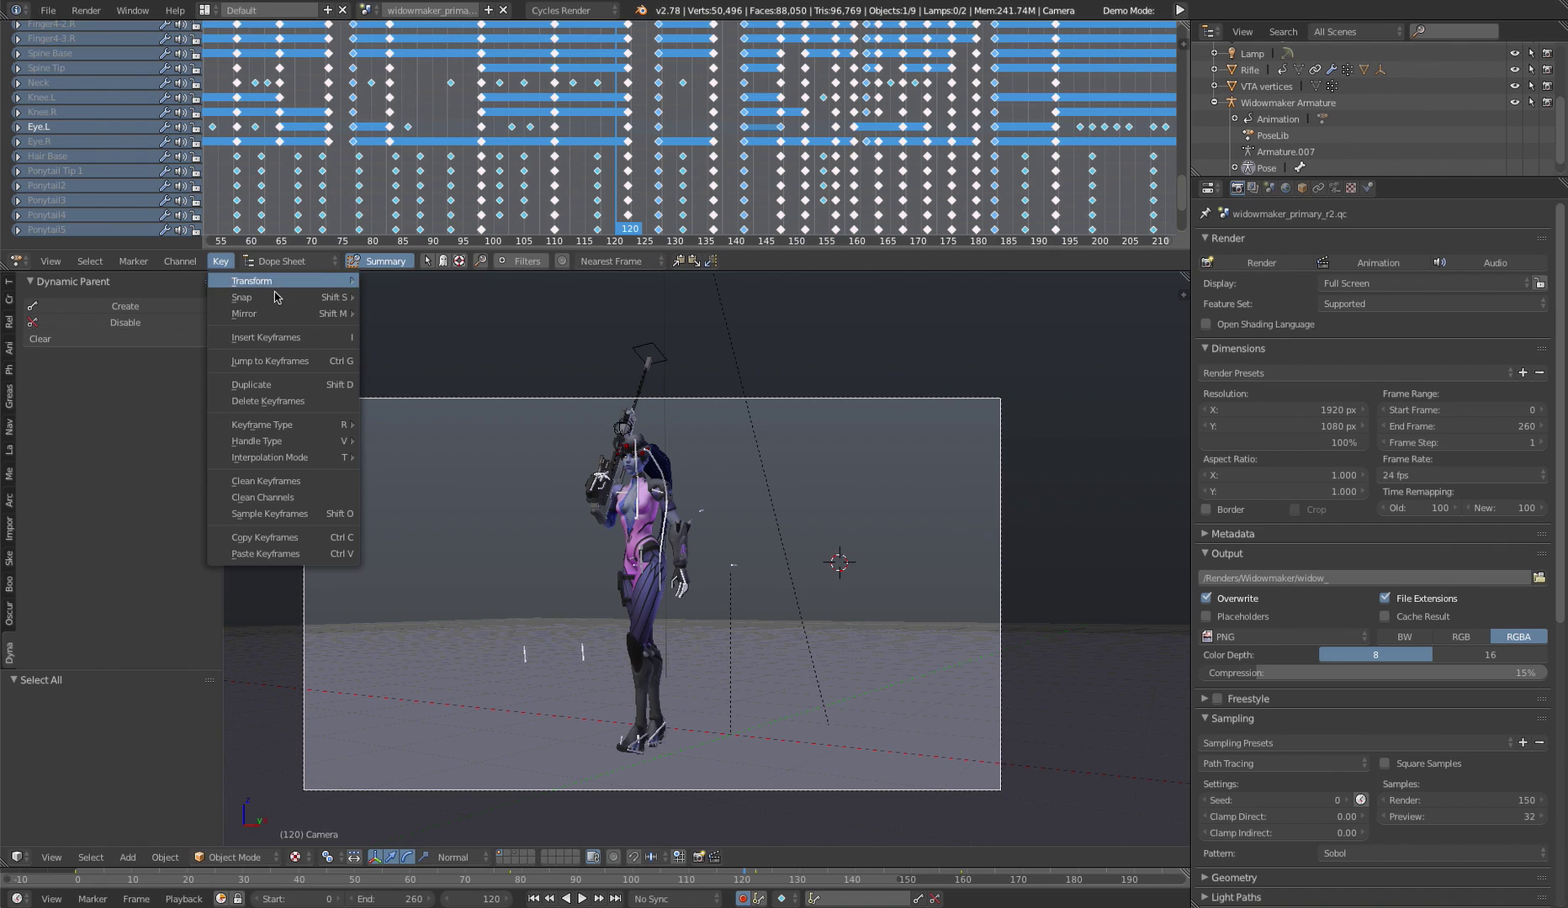
mouse_move(291, 425)
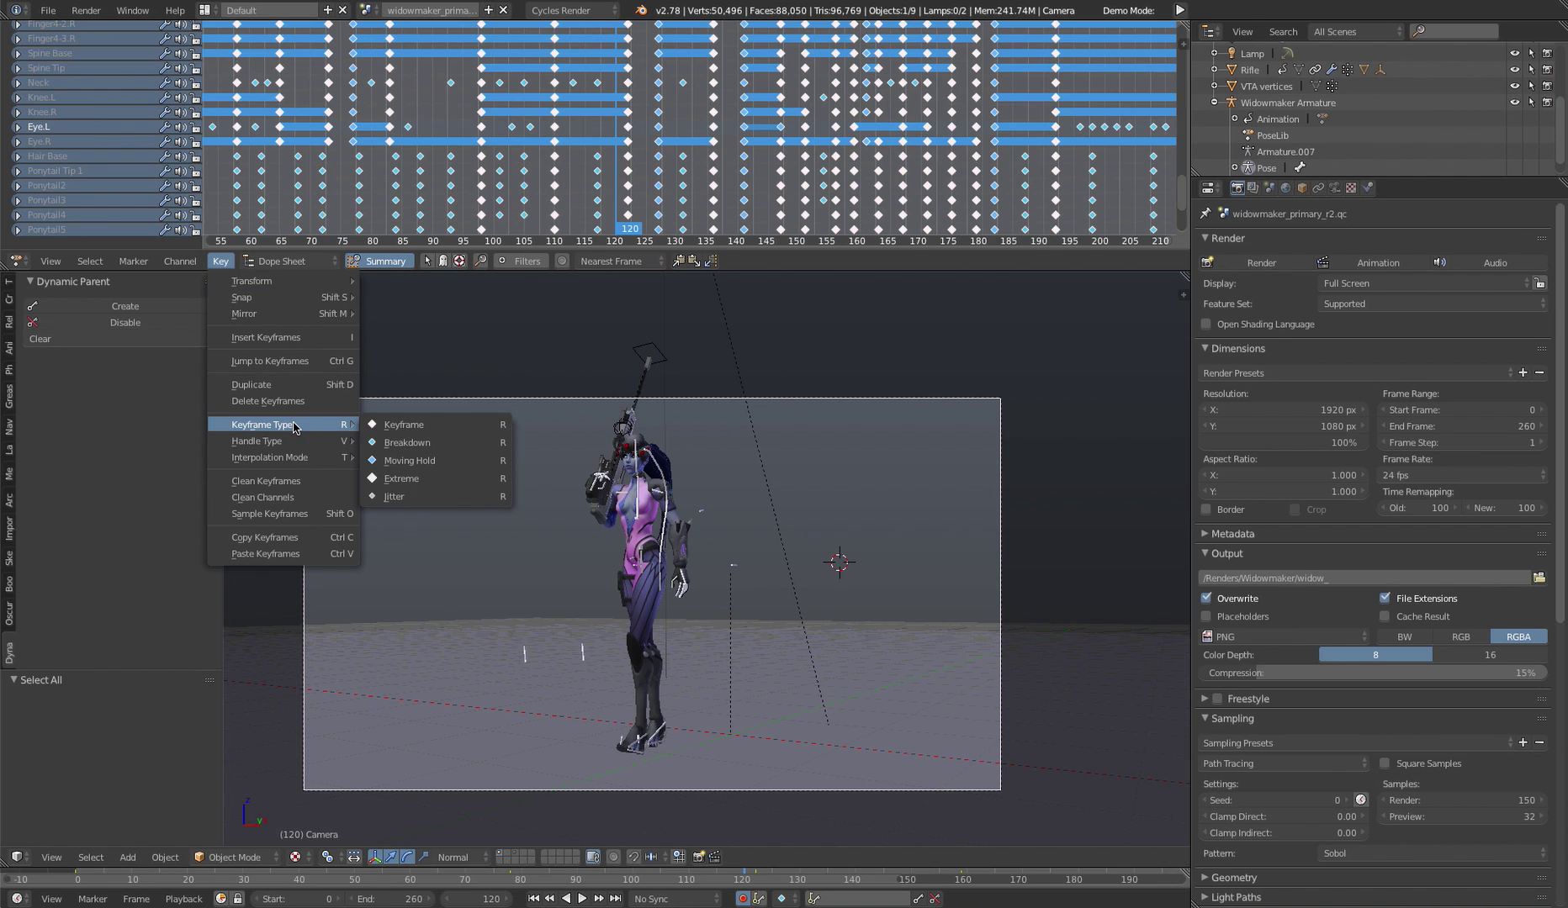
left_click(429, 429)
key("a")
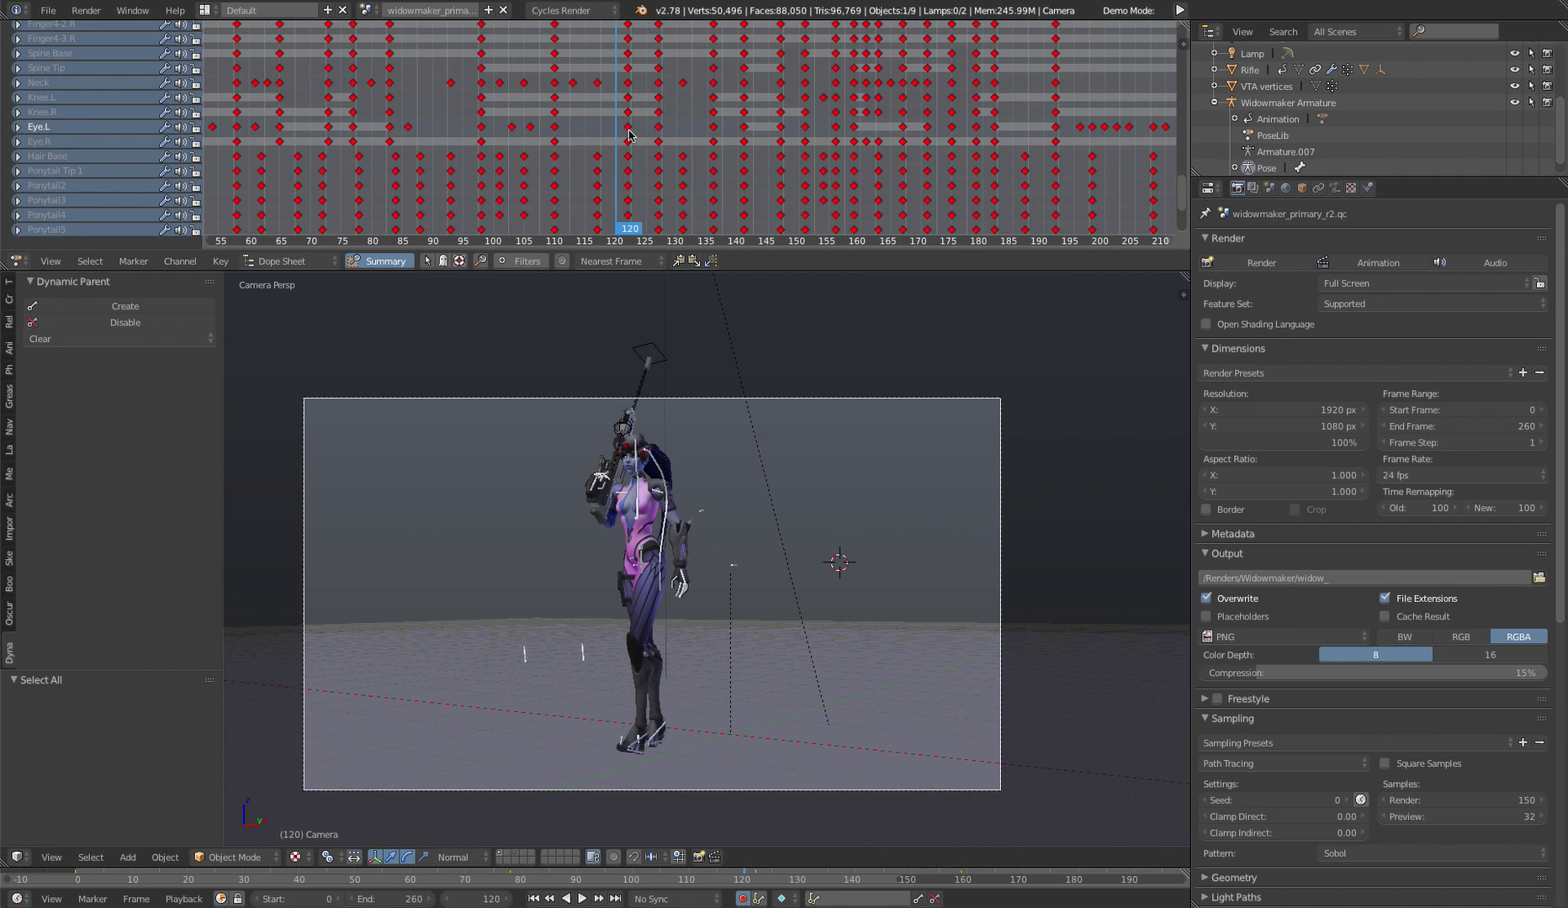
left_click_drag(623, 132, 689, 126)
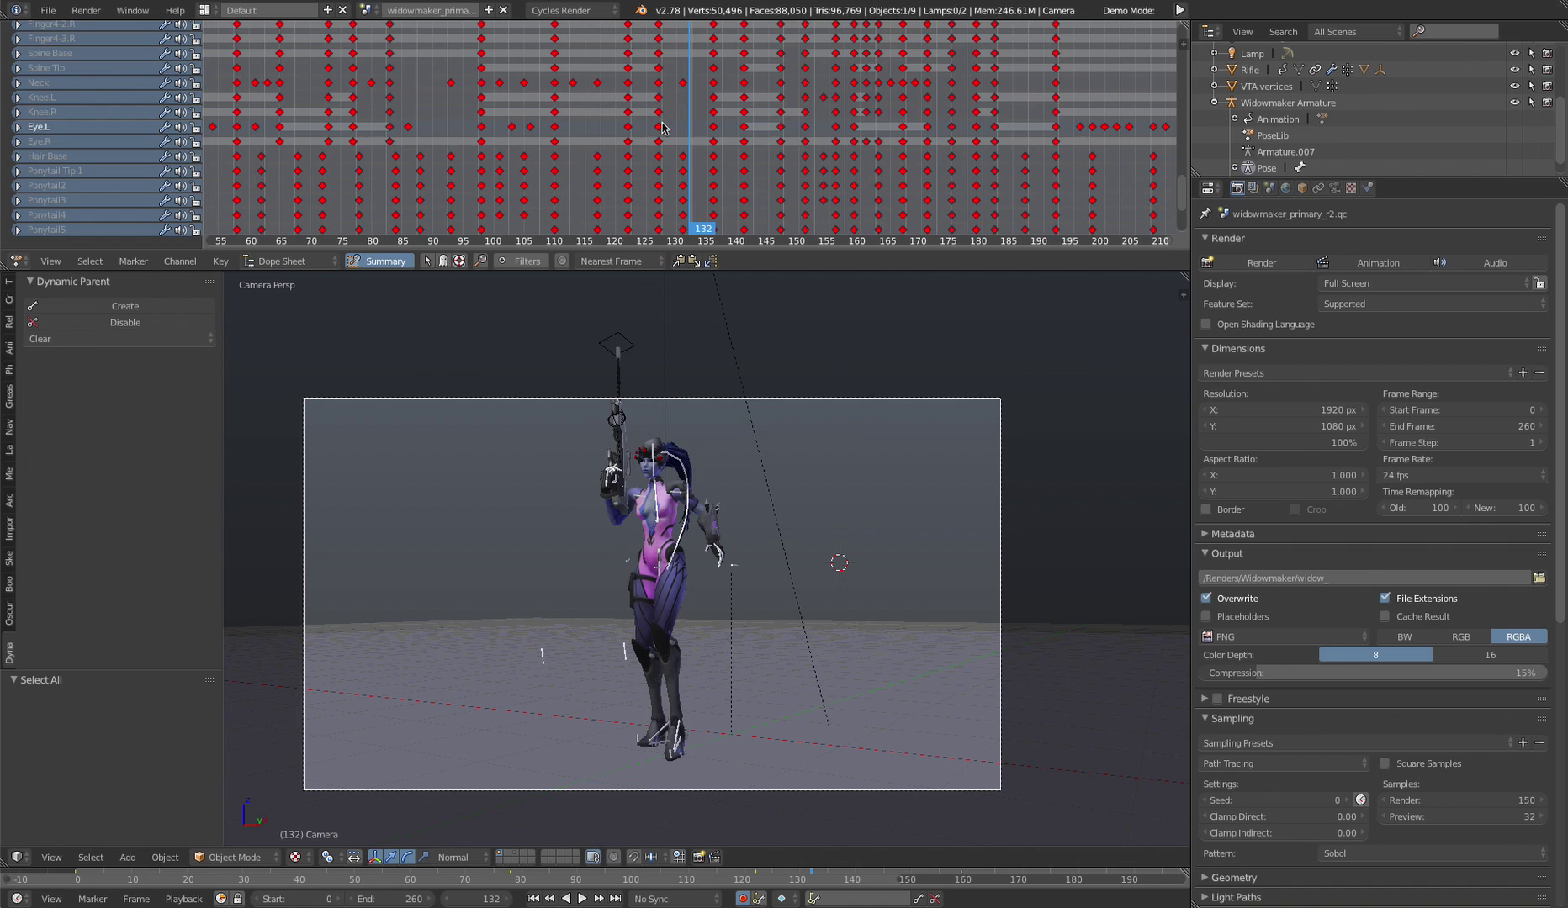
- Undo the keyframe type change and deselect all keyframes
key("ctrl+z")
key("ctrl+z")
key("ctrl+z")
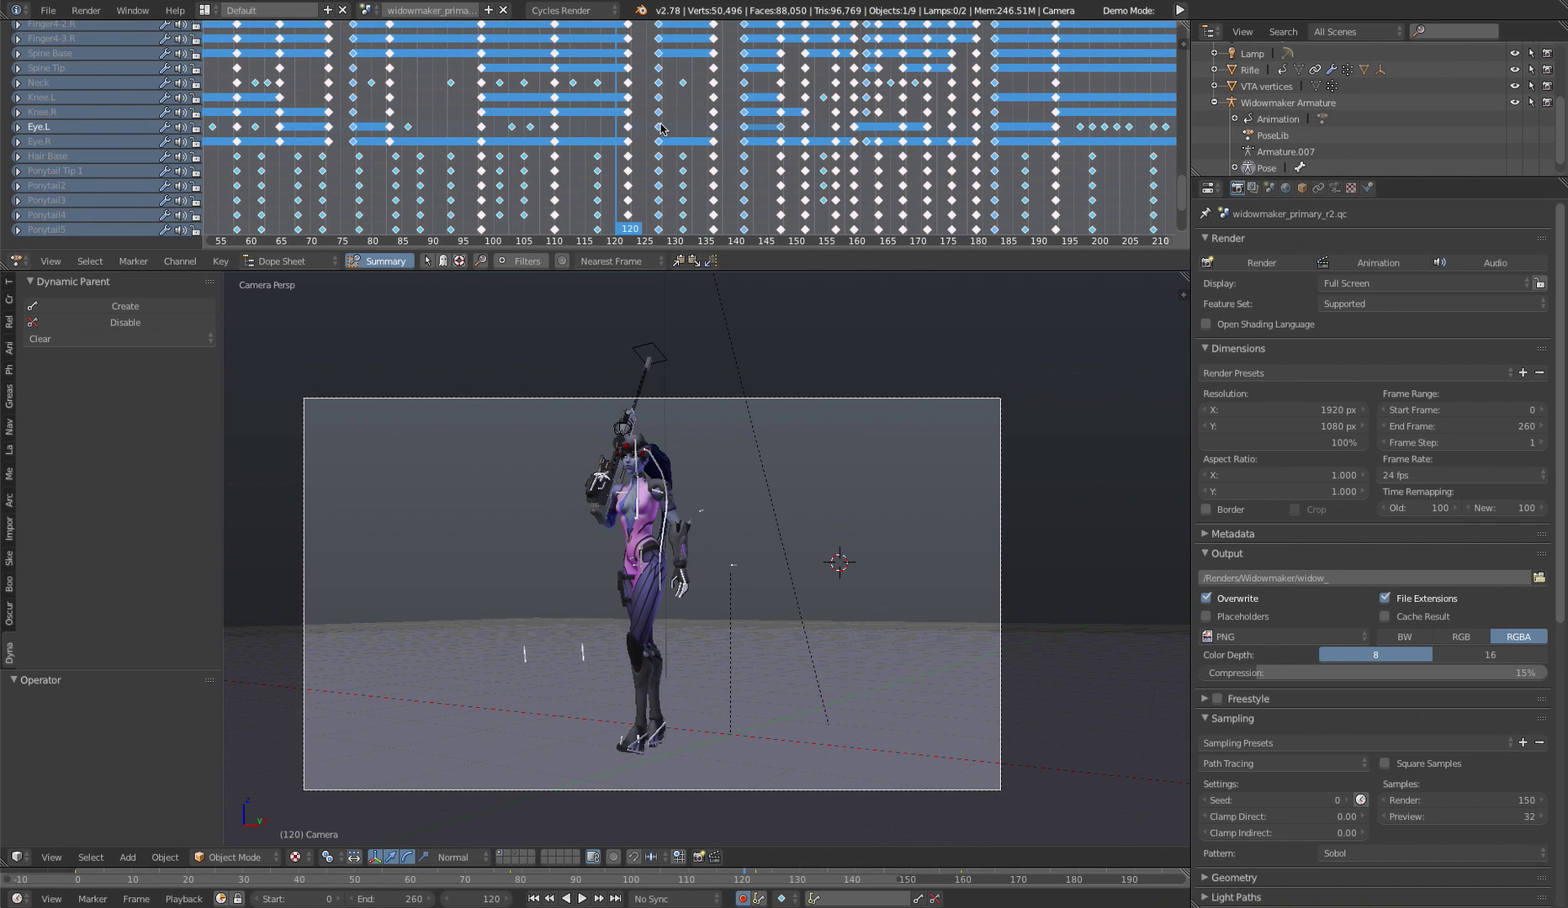
left_click(660, 129)
key("a")
- Add a time marker at frame 98 and name it "Step Forward"
mouse_move(655, 128)
left_mouse_down()
mouse_move(599, 125)
mouse_move(635, 118)
left_mouse_up()
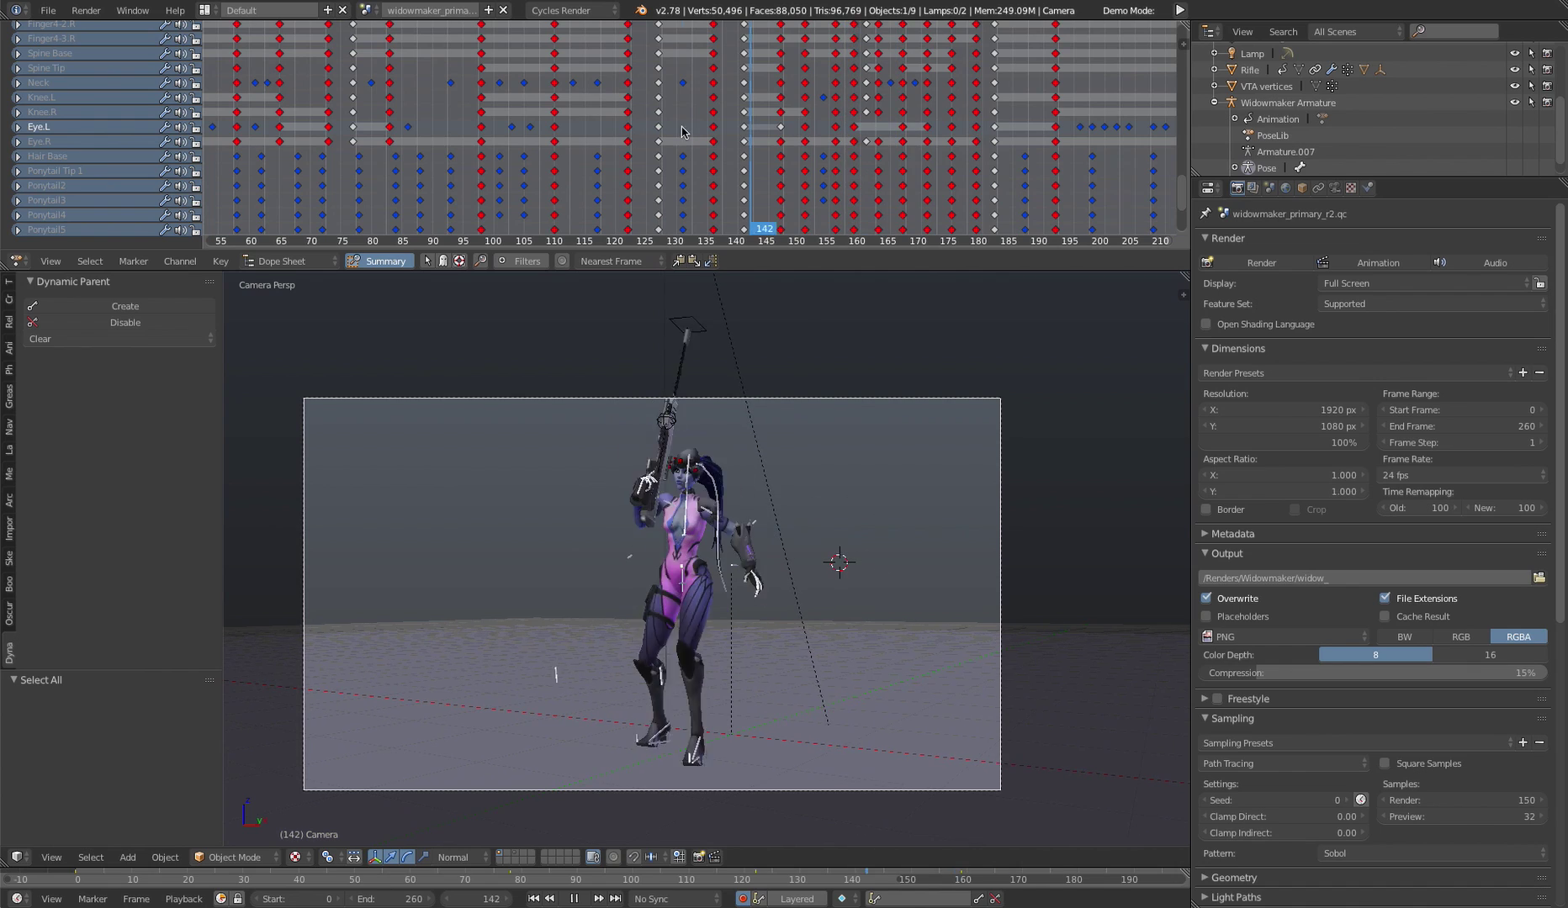
key("Escape")
left_click_drag(569, 139, 495, 115)
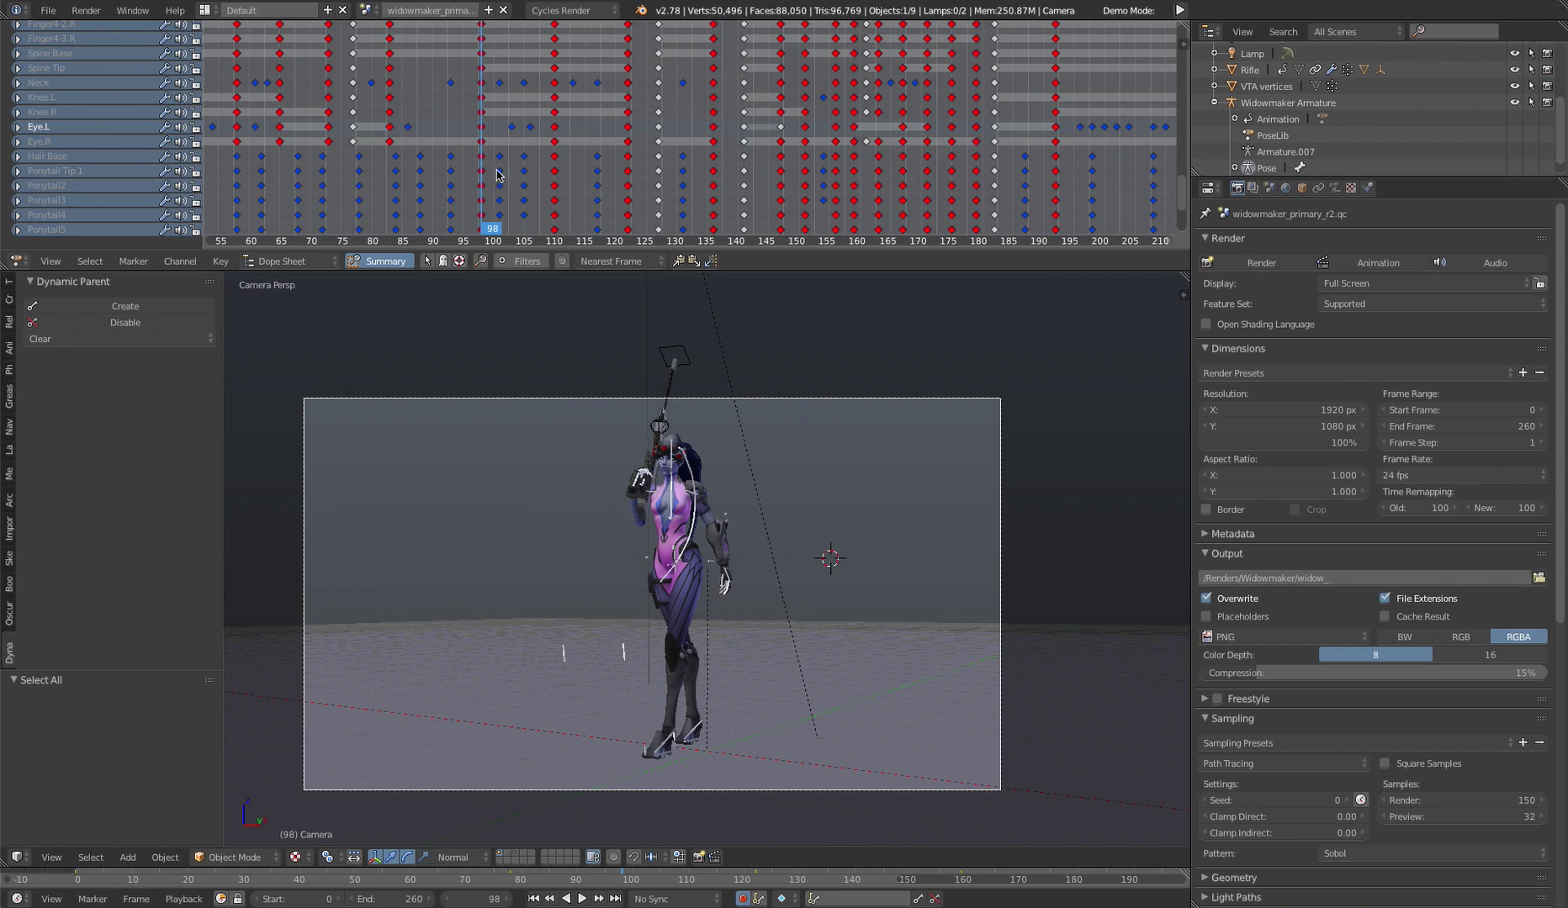
key("m")
key("ctrl+m")
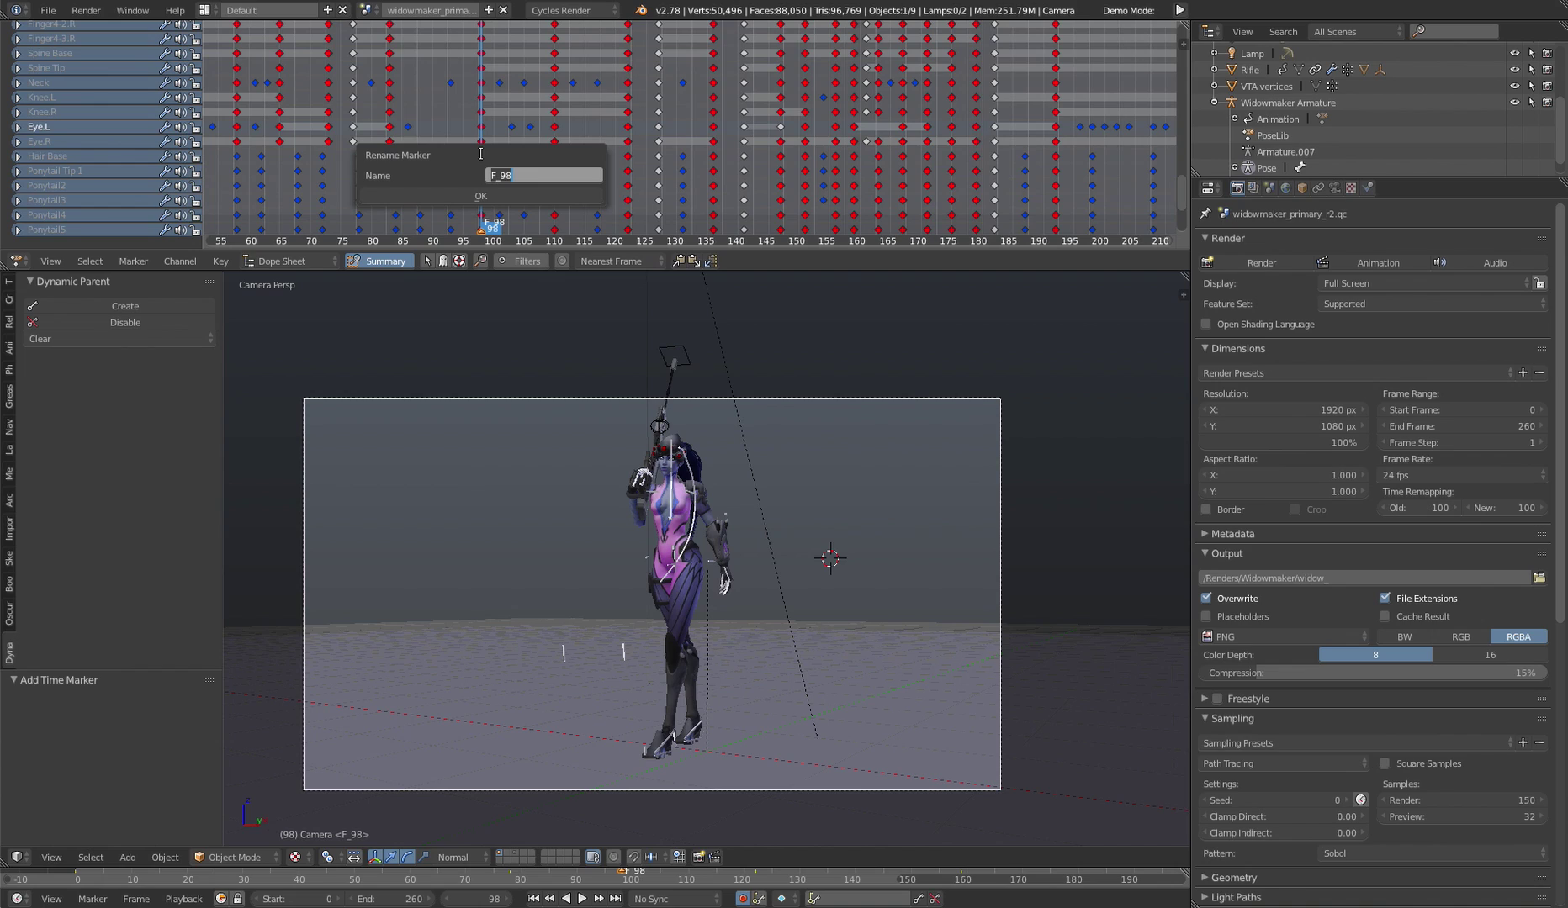
key("BackSpace")
key("Return")
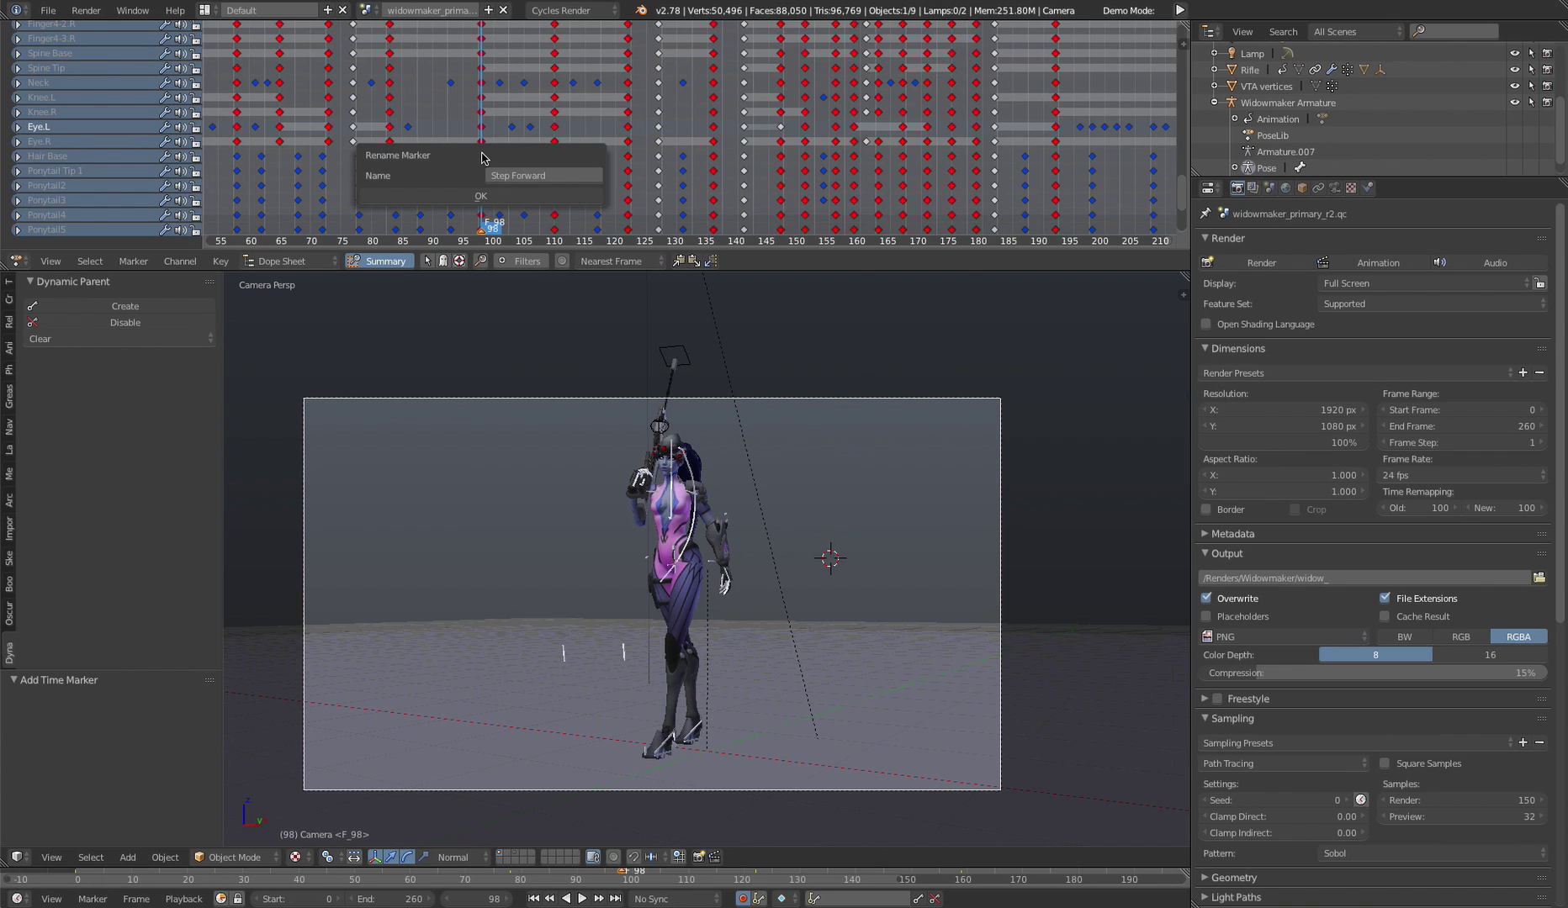
left_click(491, 196)
- Add a time marker at frame 151 and name it "Begin Turn"
key("alt+a")
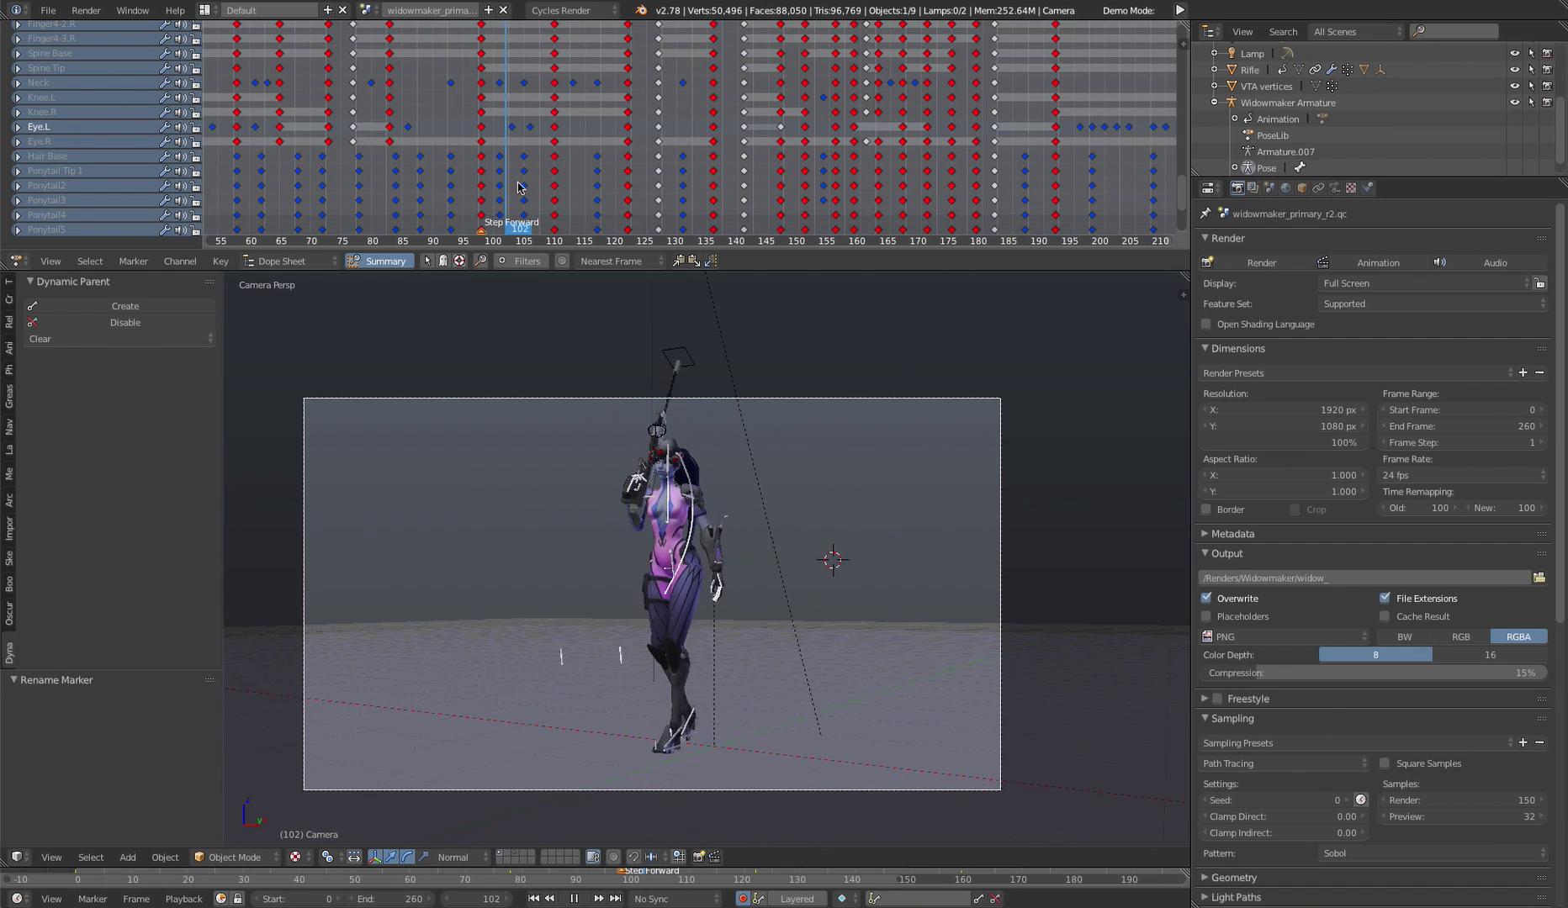
left_click_drag(520, 187, 806, 167)
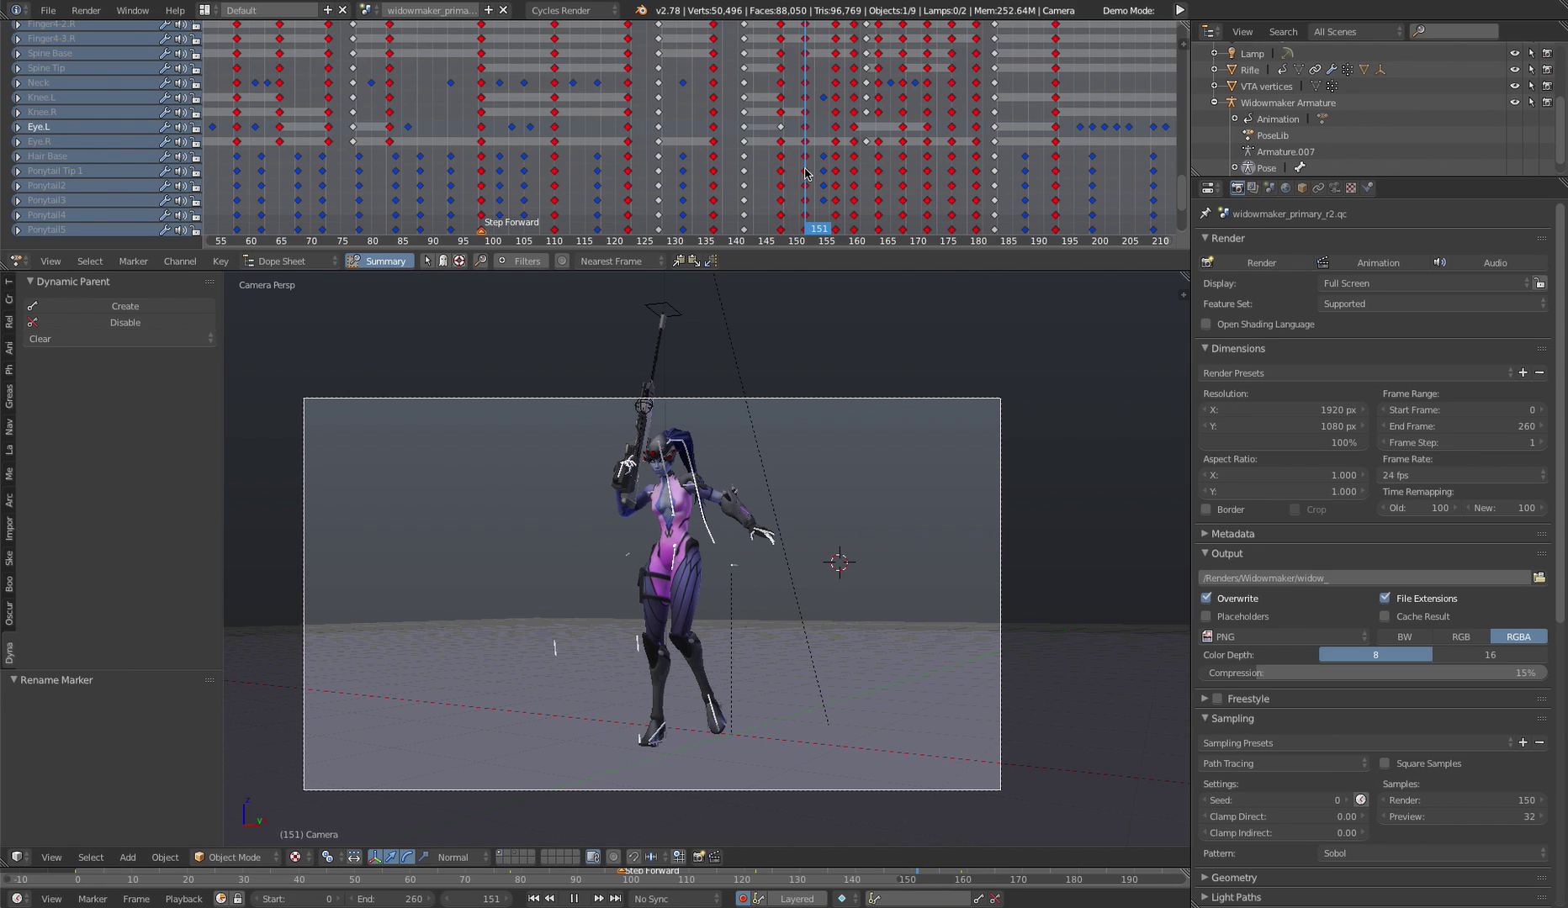
key("alt+a")
key("m")
key("ctrl+m")
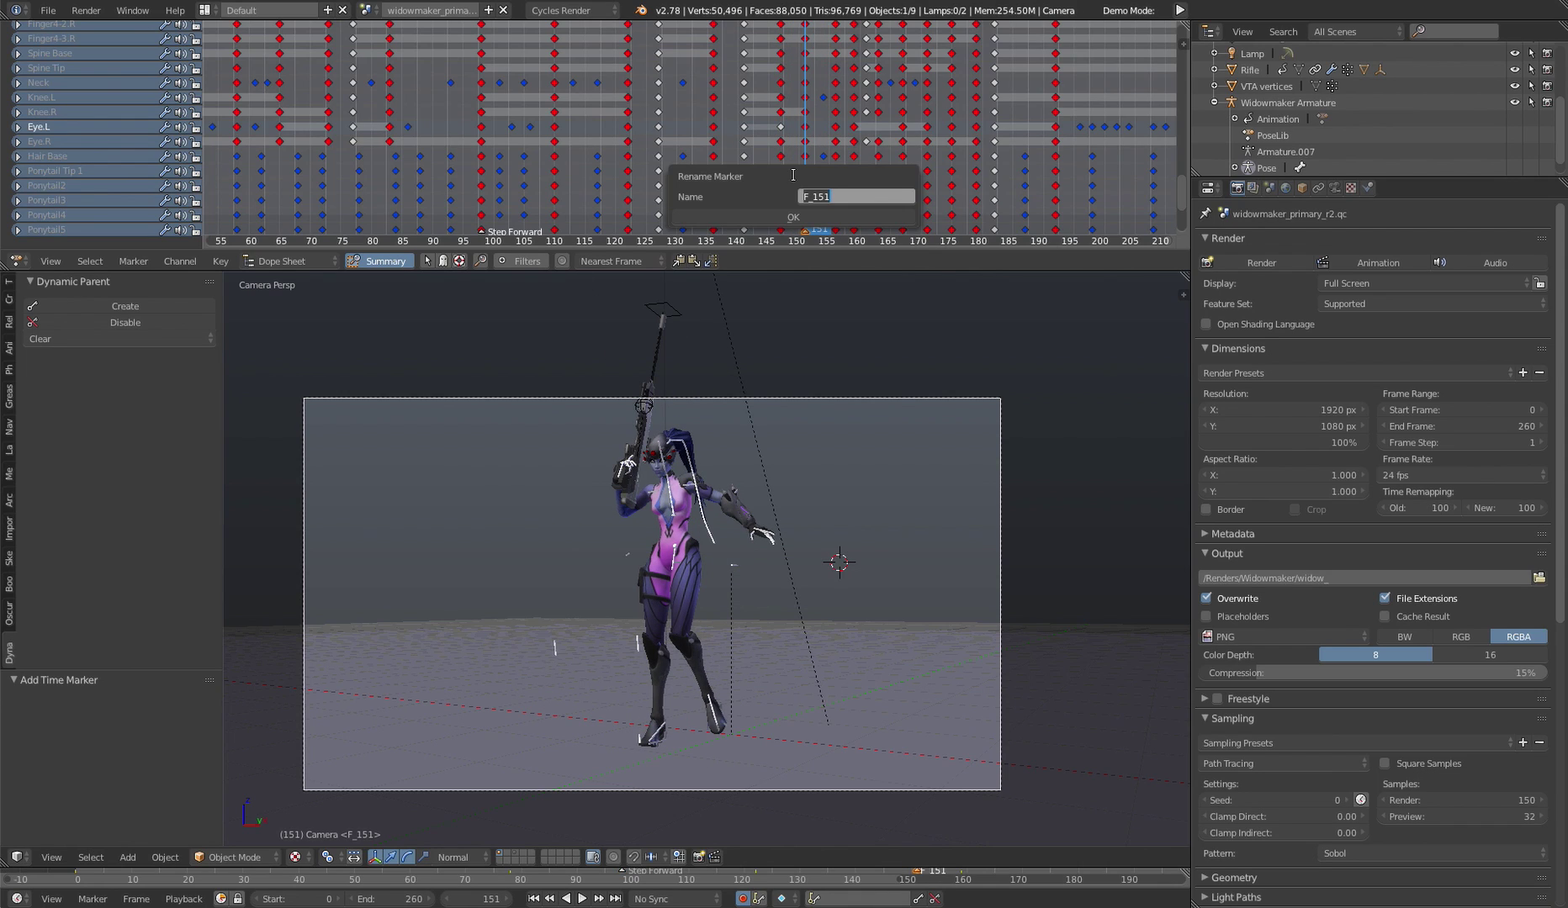
key("BackSpace")
type("Begin Turn")
key("Return")
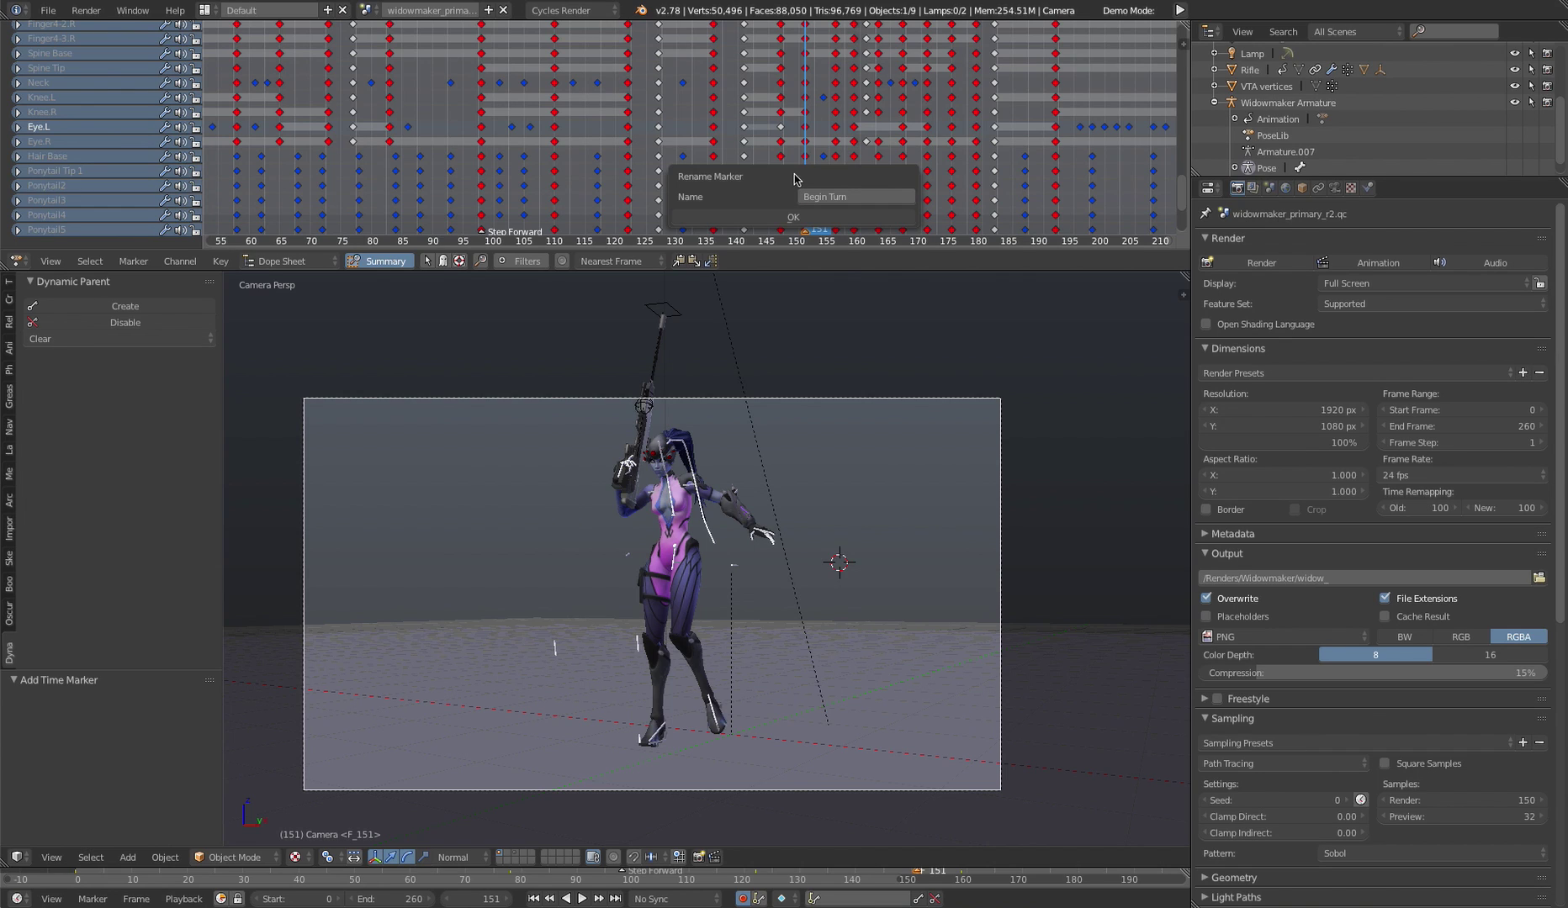
left_click(765, 217)
- Go to frame 122 and make the timeline area taller to give its markers more room
key("shift+alt+a")
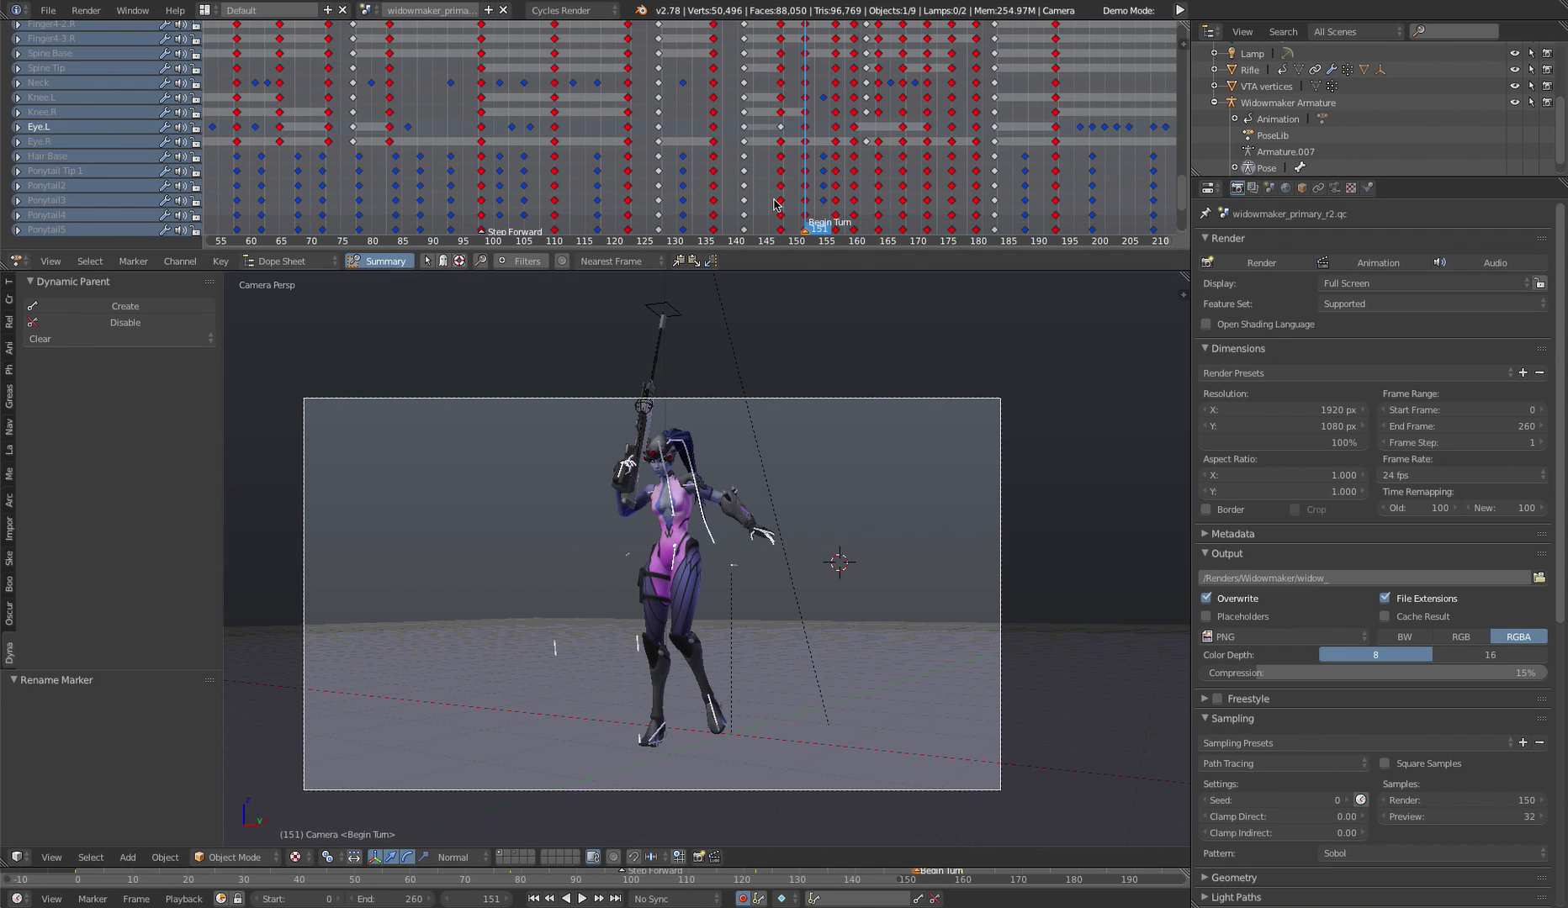
left_click_drag(758, 169, 626, 145)
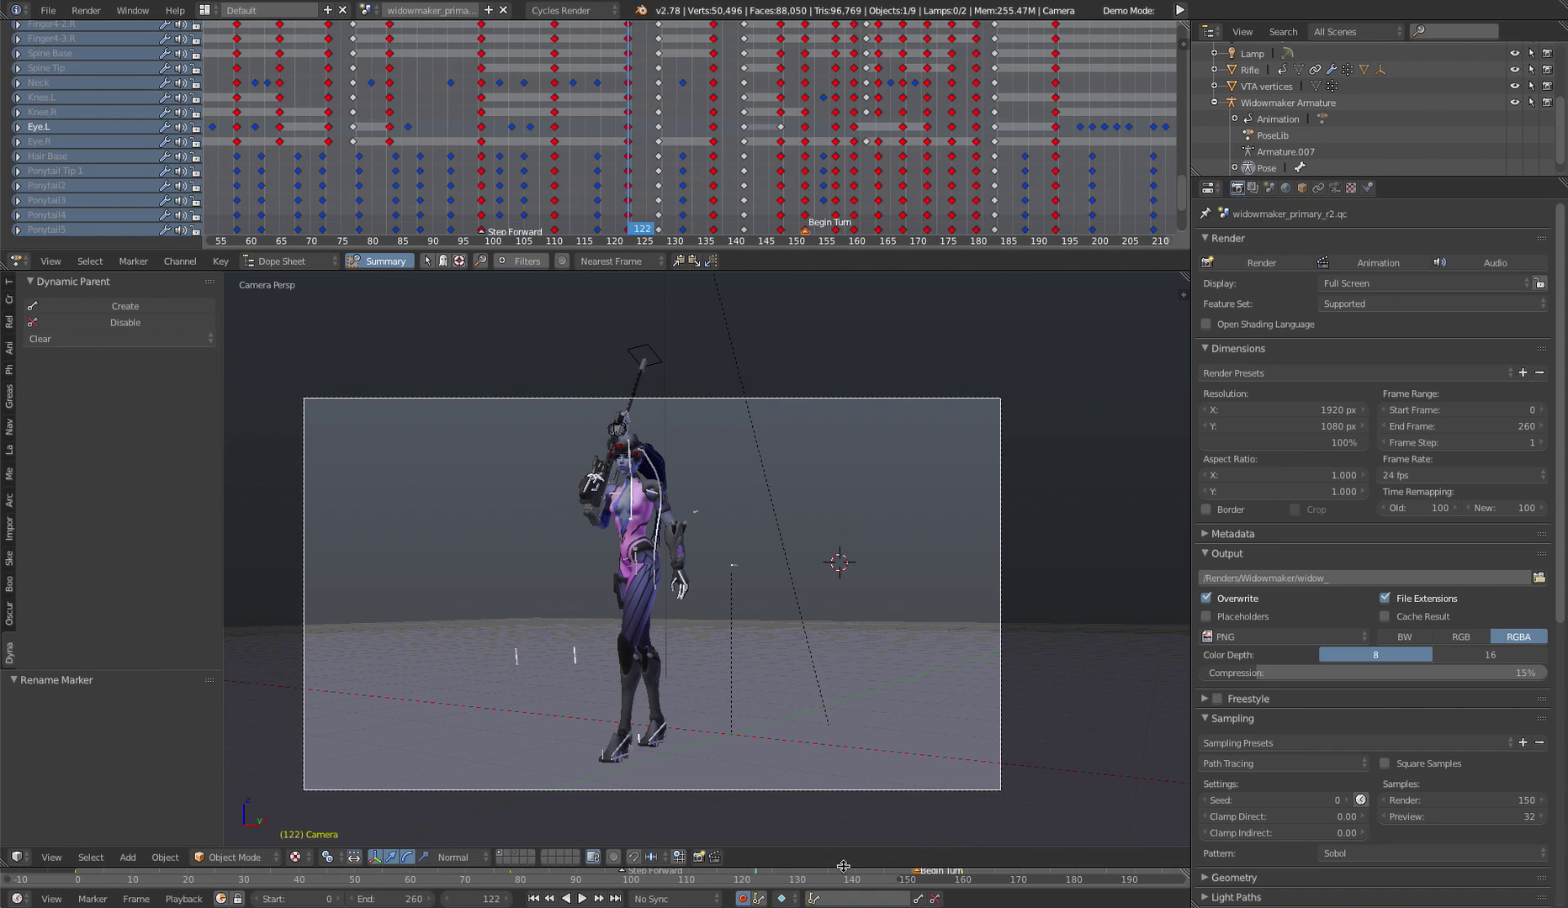
left_click_drag(842, 867, 850, 845)
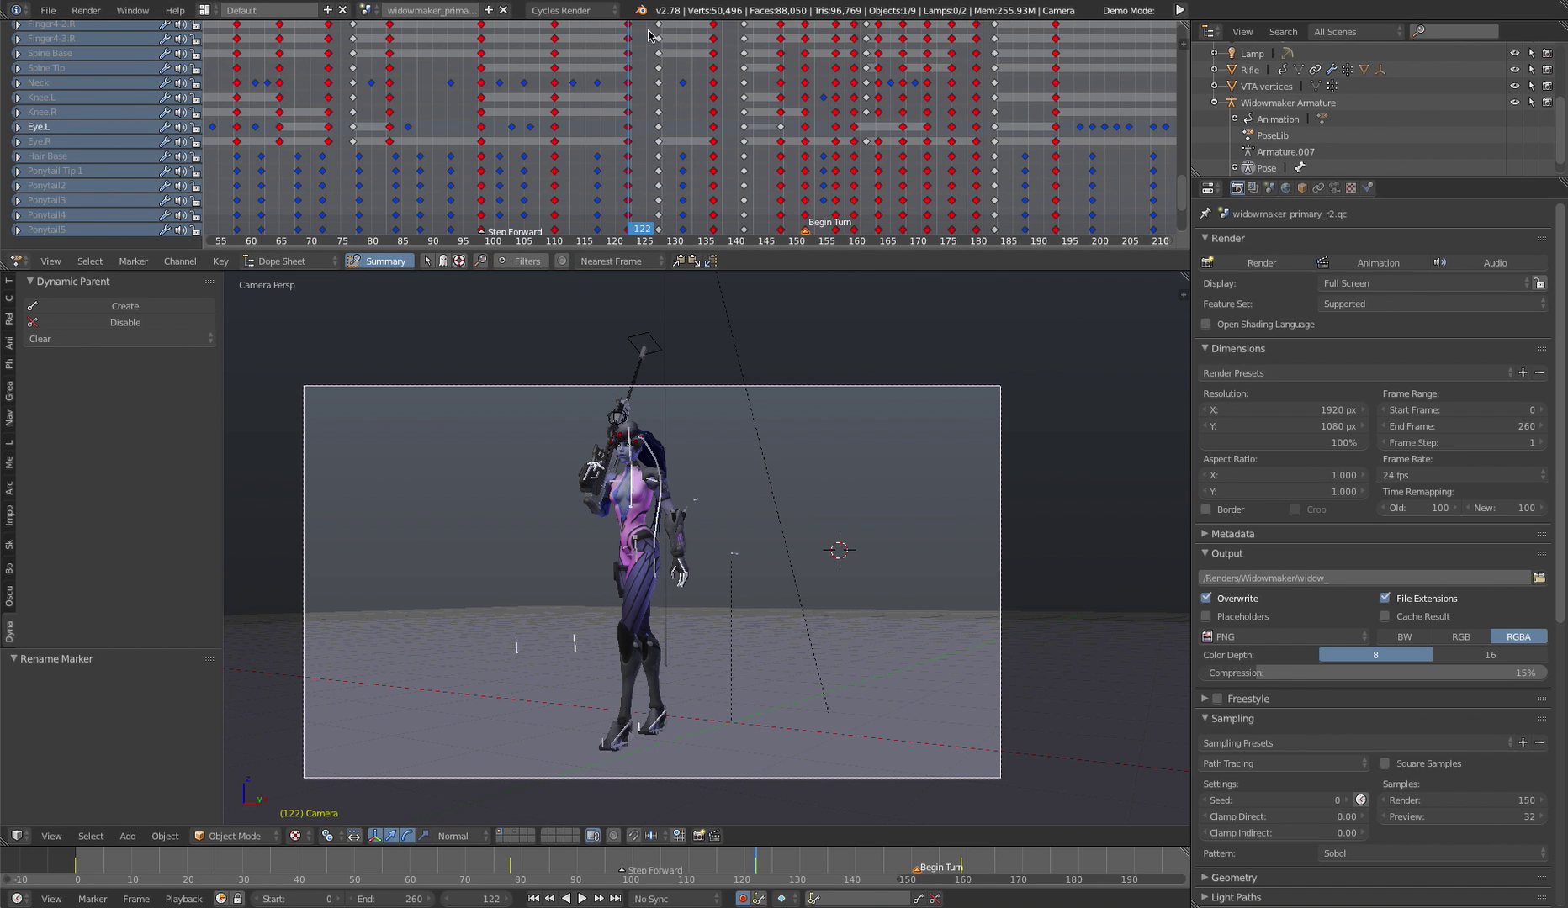
- Play and scrub the forward step between frames 97 and 122, stopping on frame 122
left_click_drag(638, 120, 485, 126)
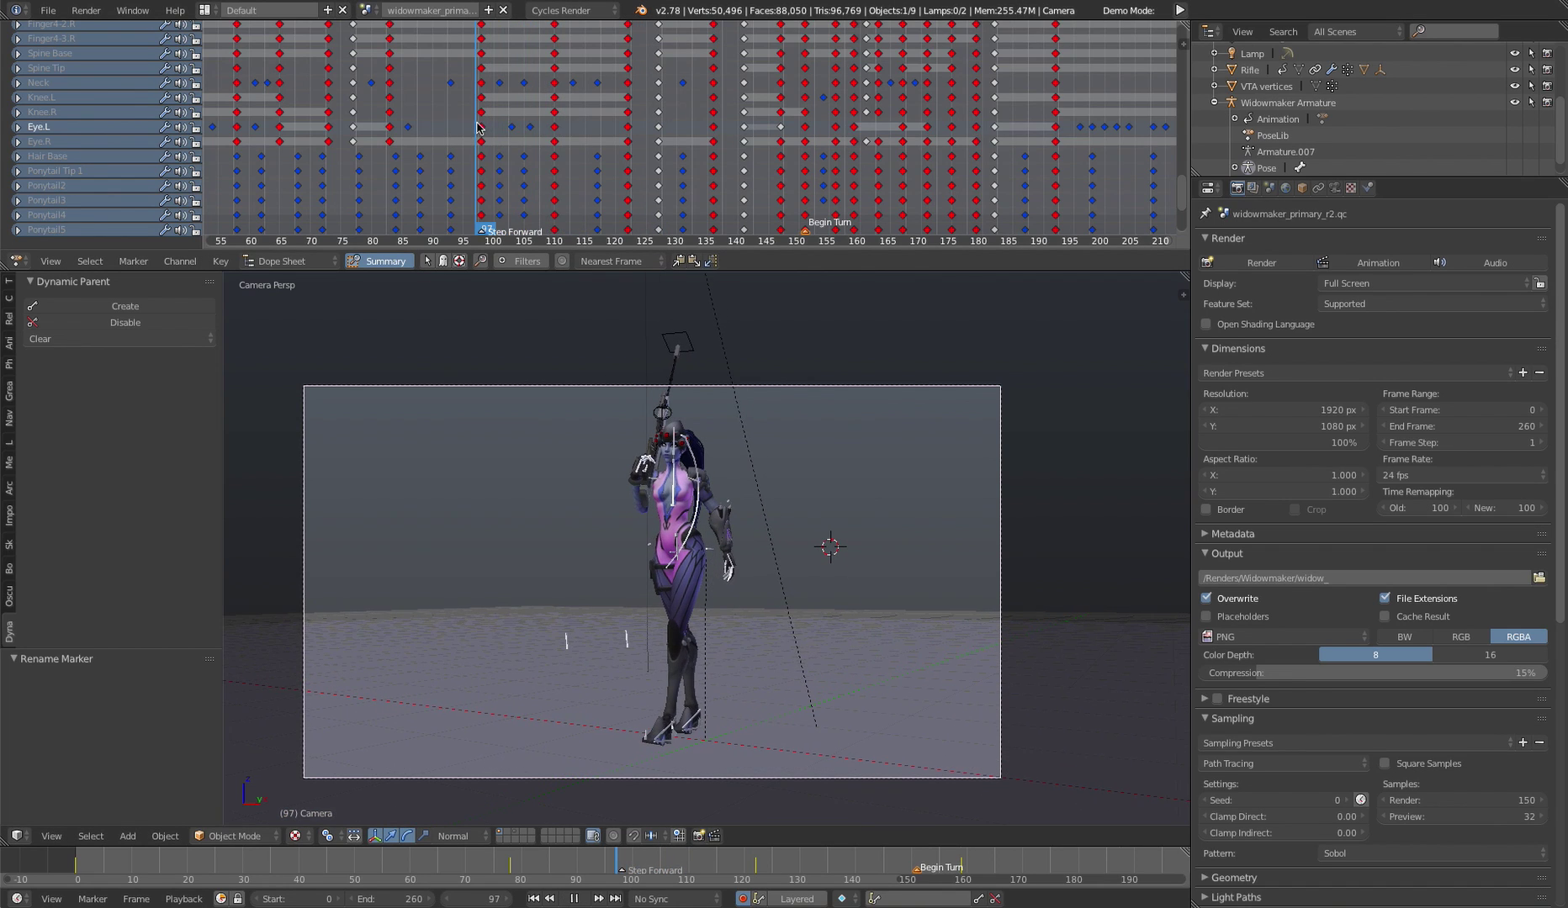
key("alt+a")
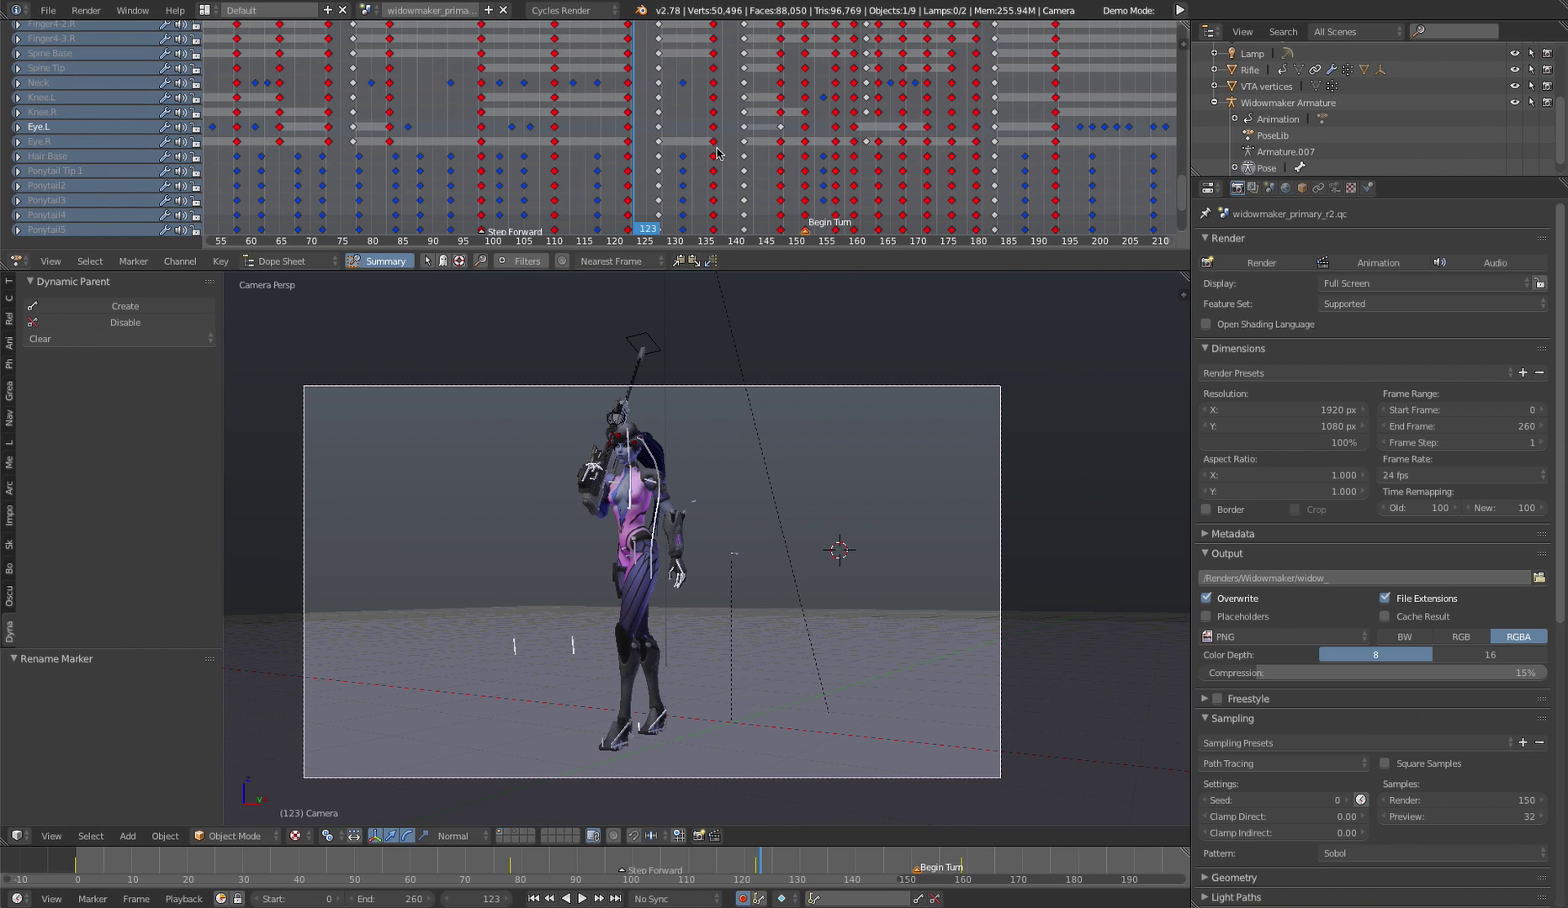
left_click_drag(637, 124, 629, 116)
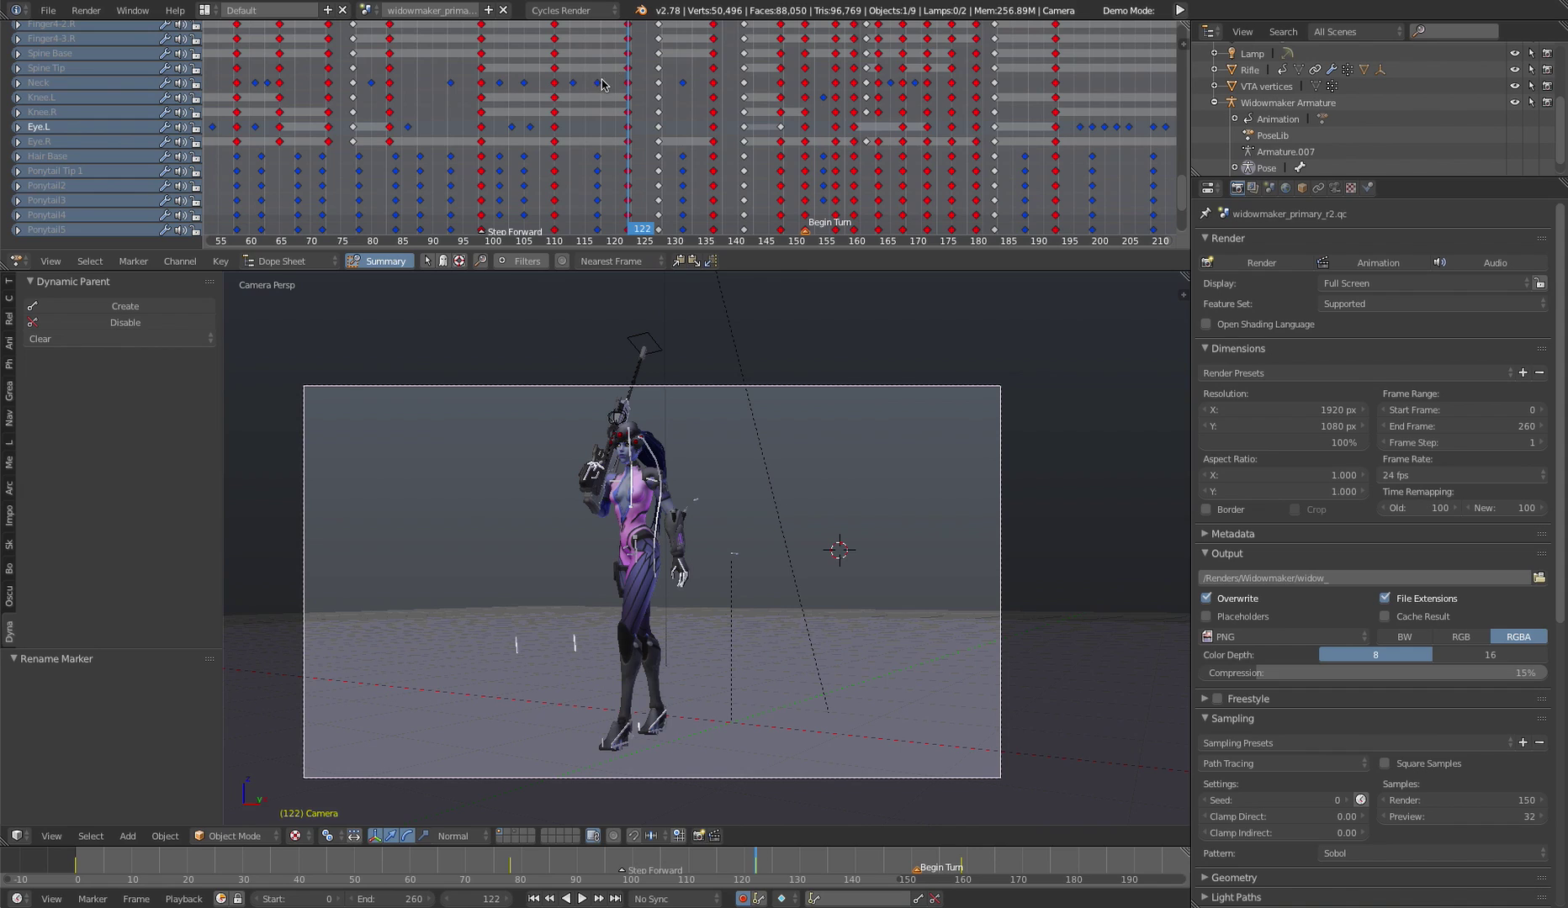
- Try setting all keyframes at frame 122 to the Moving Hold type
key("b")
left_click_drag(614, 46, 647, 229)
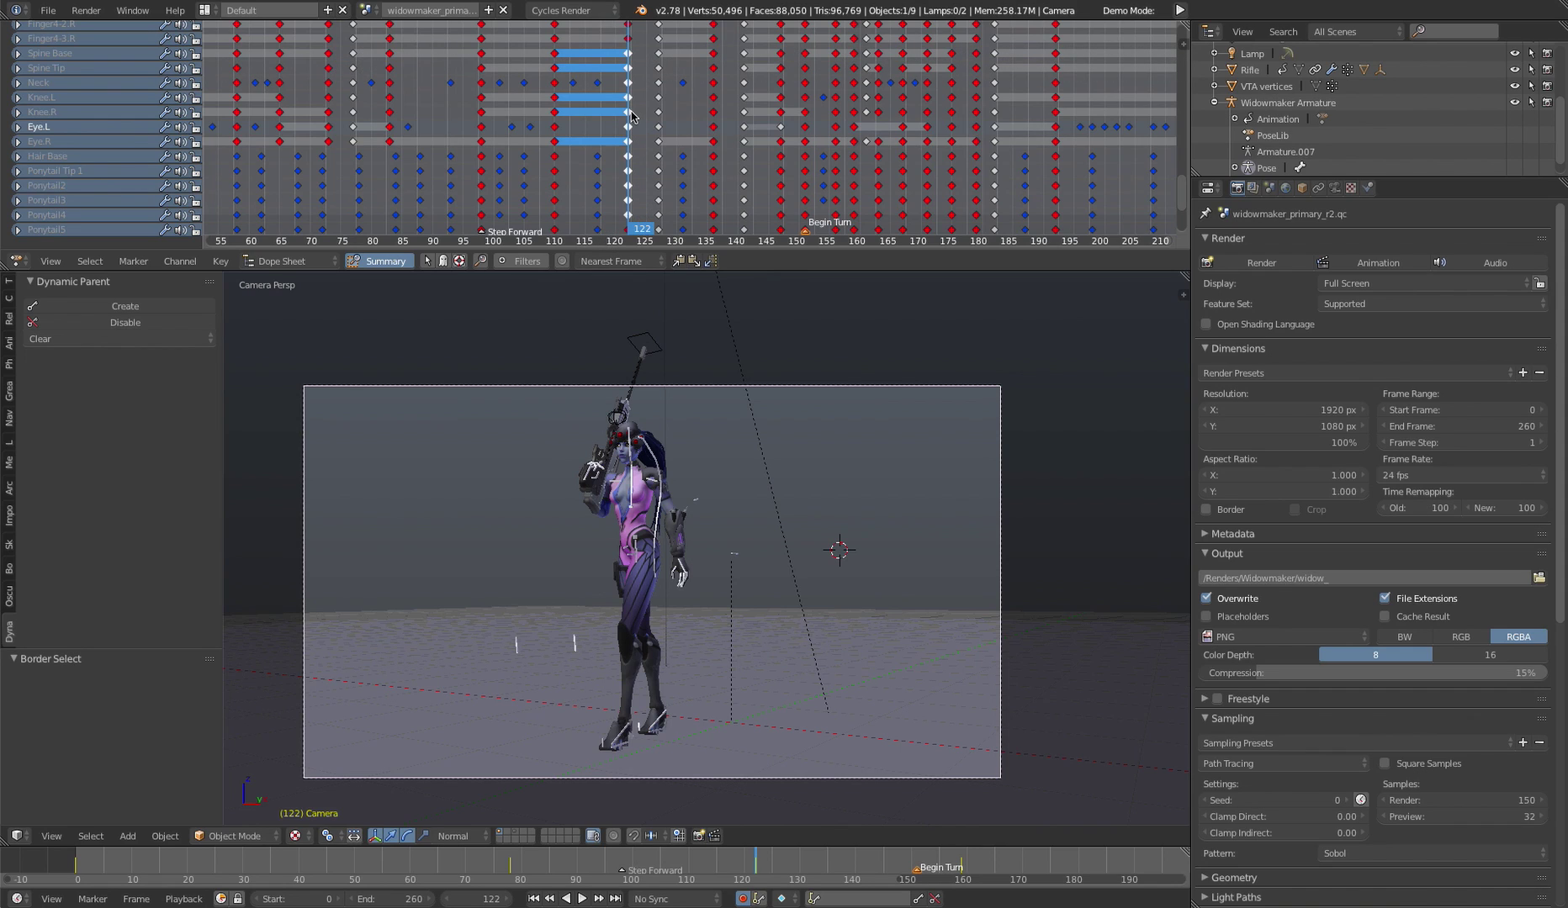
left_click(221, 262)
key("r")
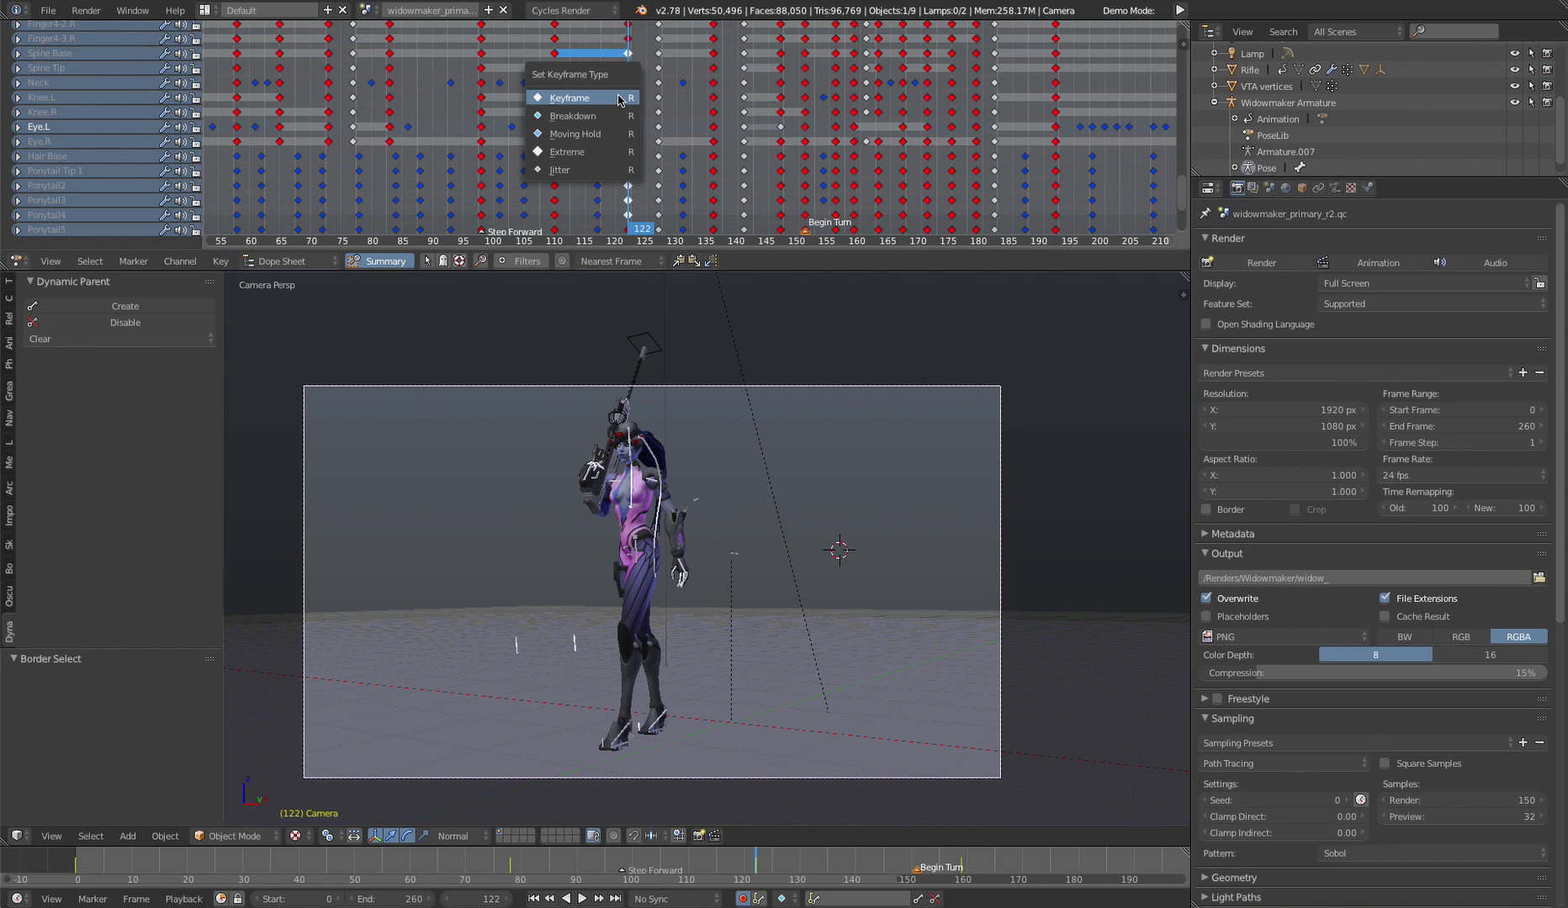
left_click(592, 135)
key("a")
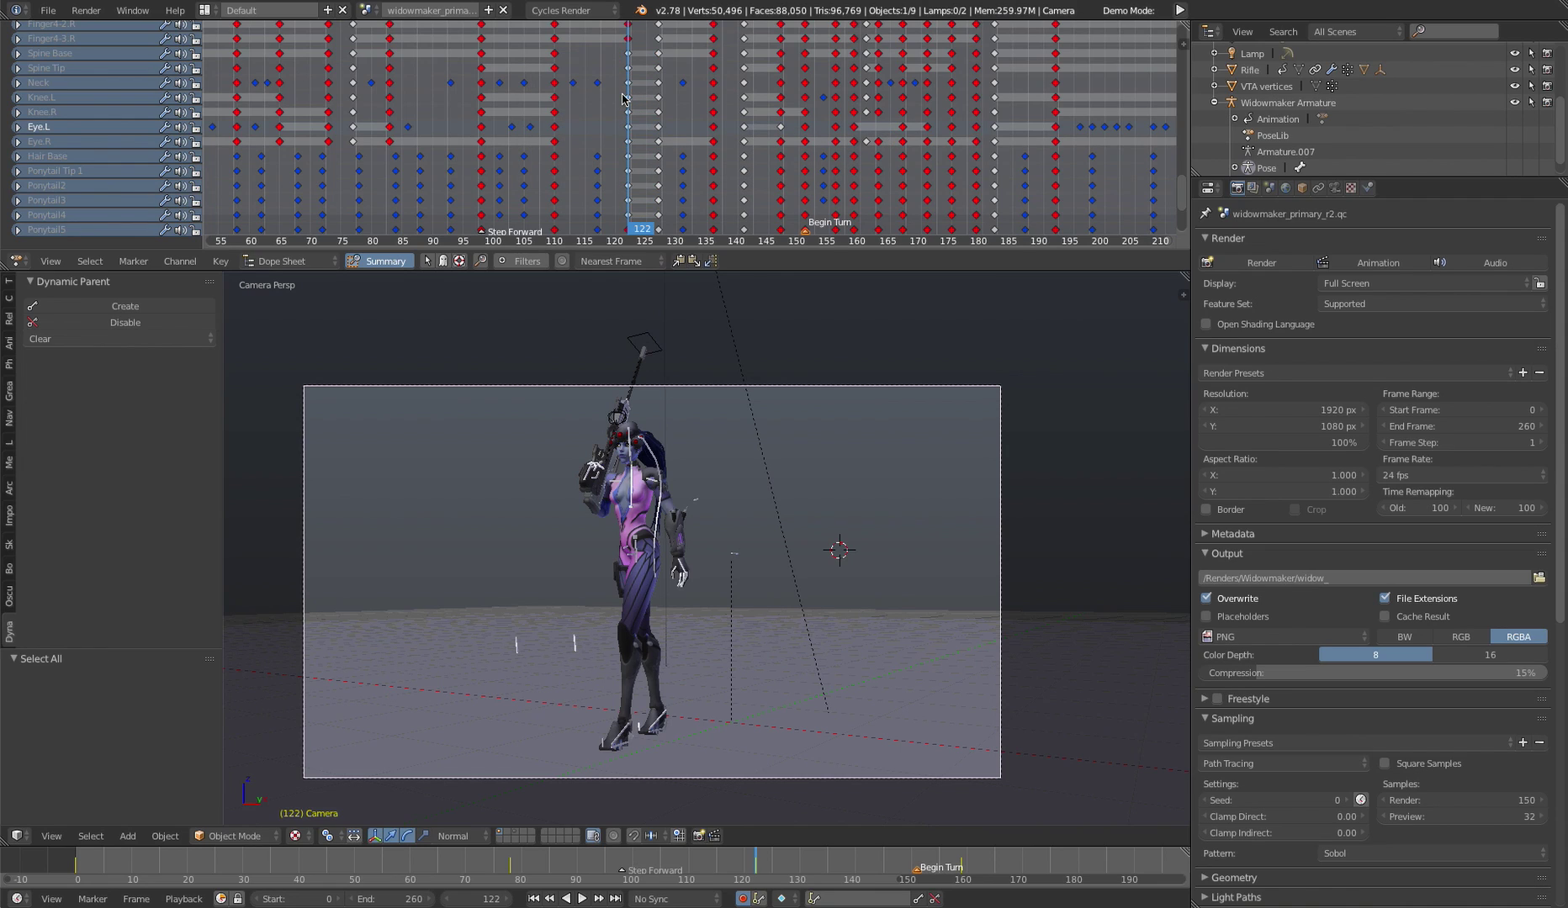
- Undo the keyframe type change and the selection at frame 122, and go to frame 120
key("ctrl+z")
key("ctrl+z")
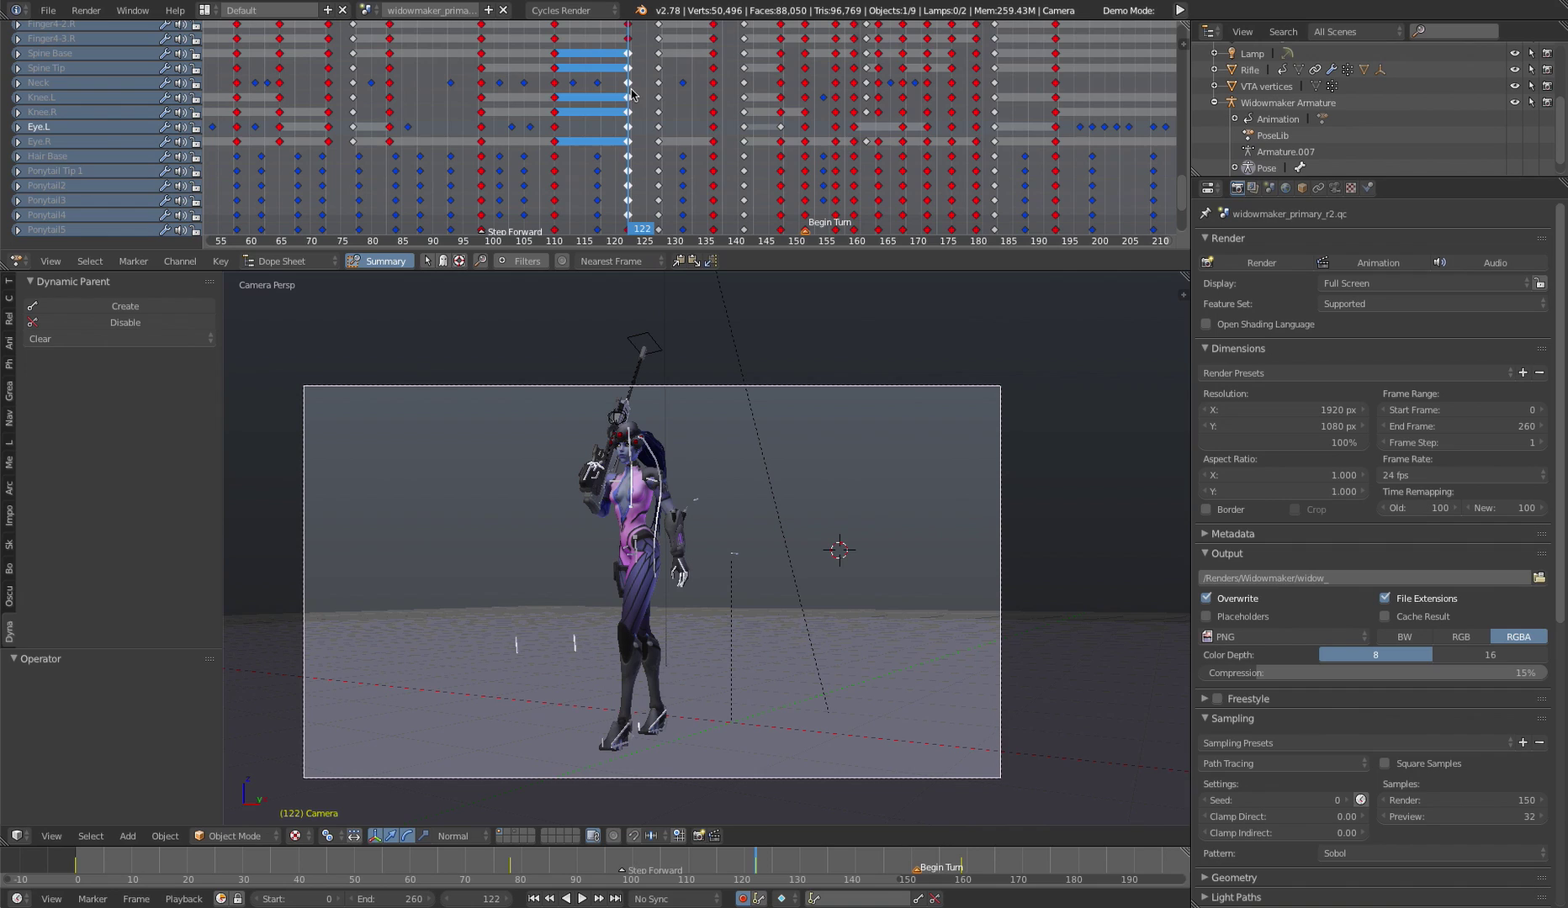
key("ctrl+z")
mouse_move(636, 84)
left_mouse_down()
mouse_move(588, 86)
mouse_move(652, 76)
left_mouse_up()
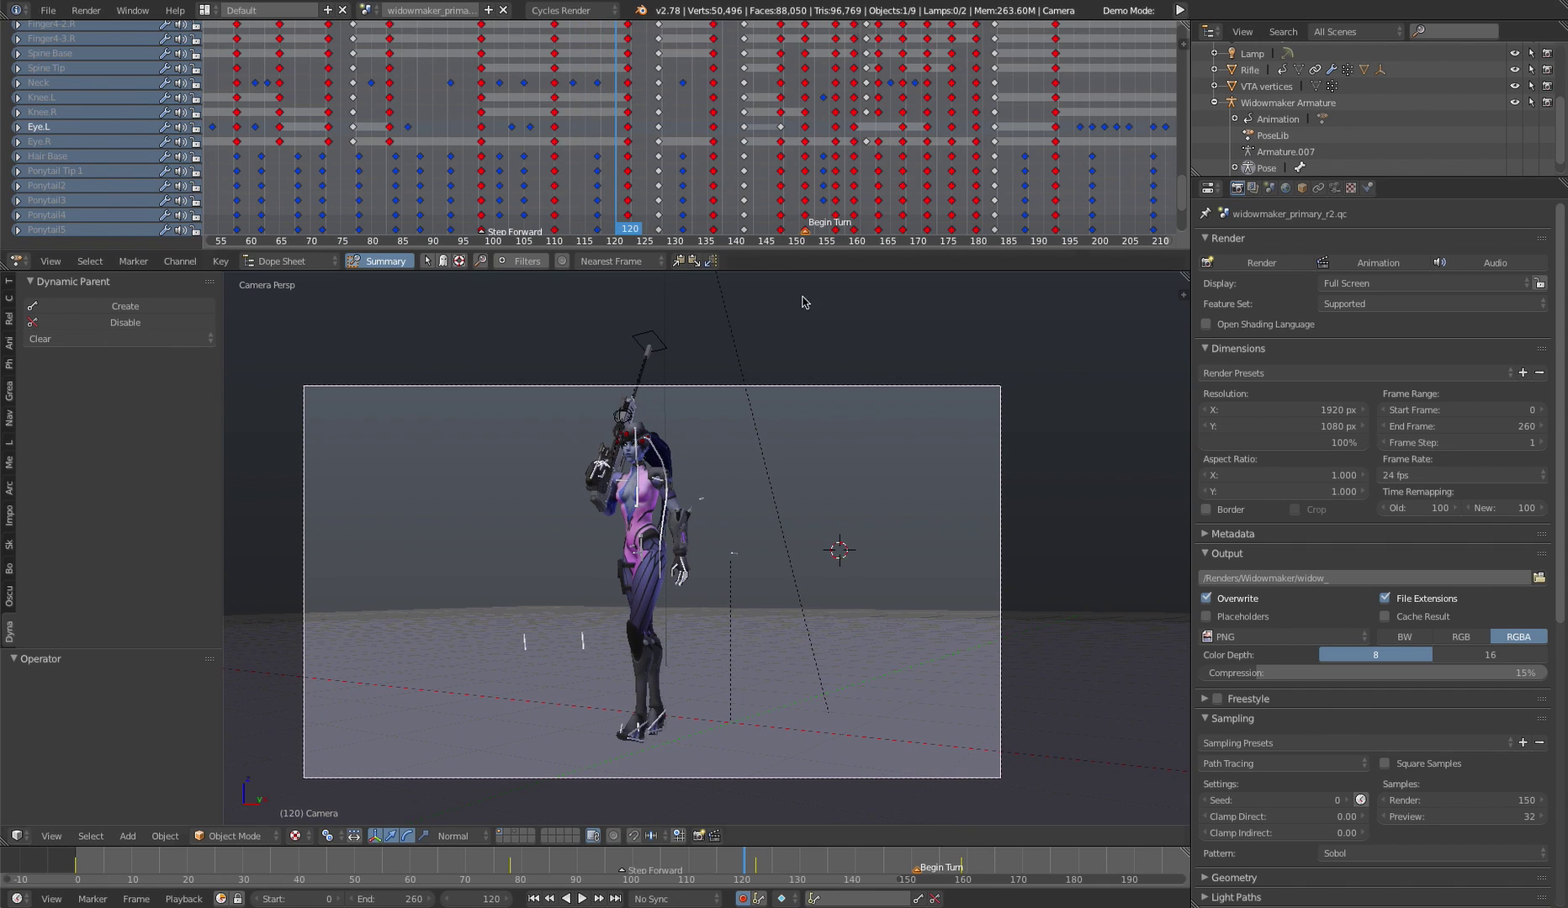
- Review the forward step by scrubbing to frame 110 and playing it, stopping on frame 101
left_click(786, 900)
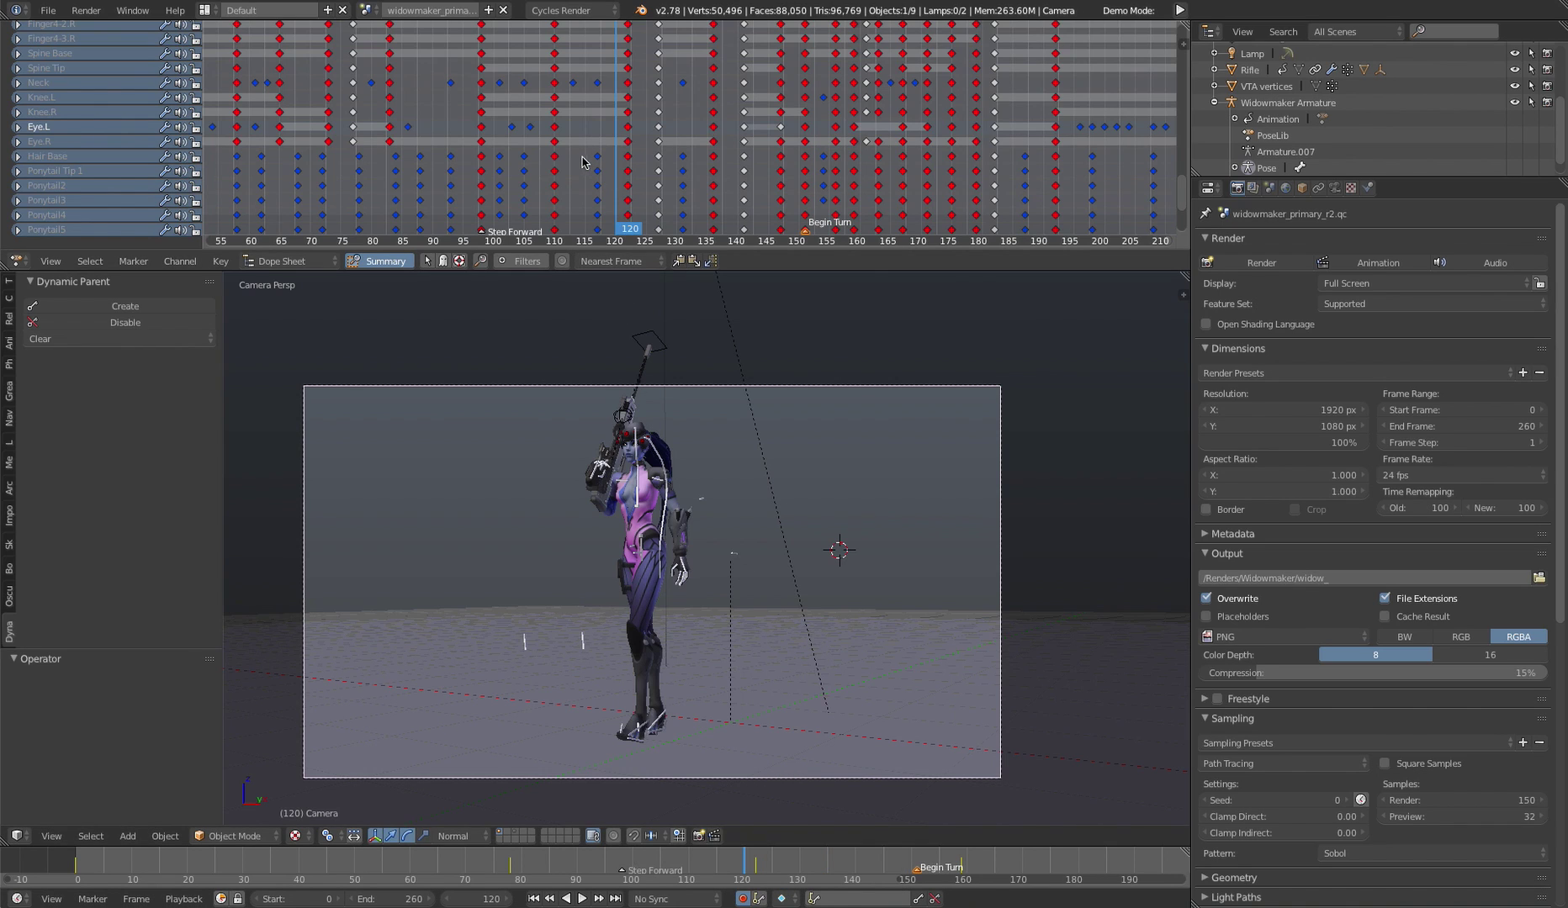
key("shift+alt+a")
left_click_drag(550, 156, 554, 156)
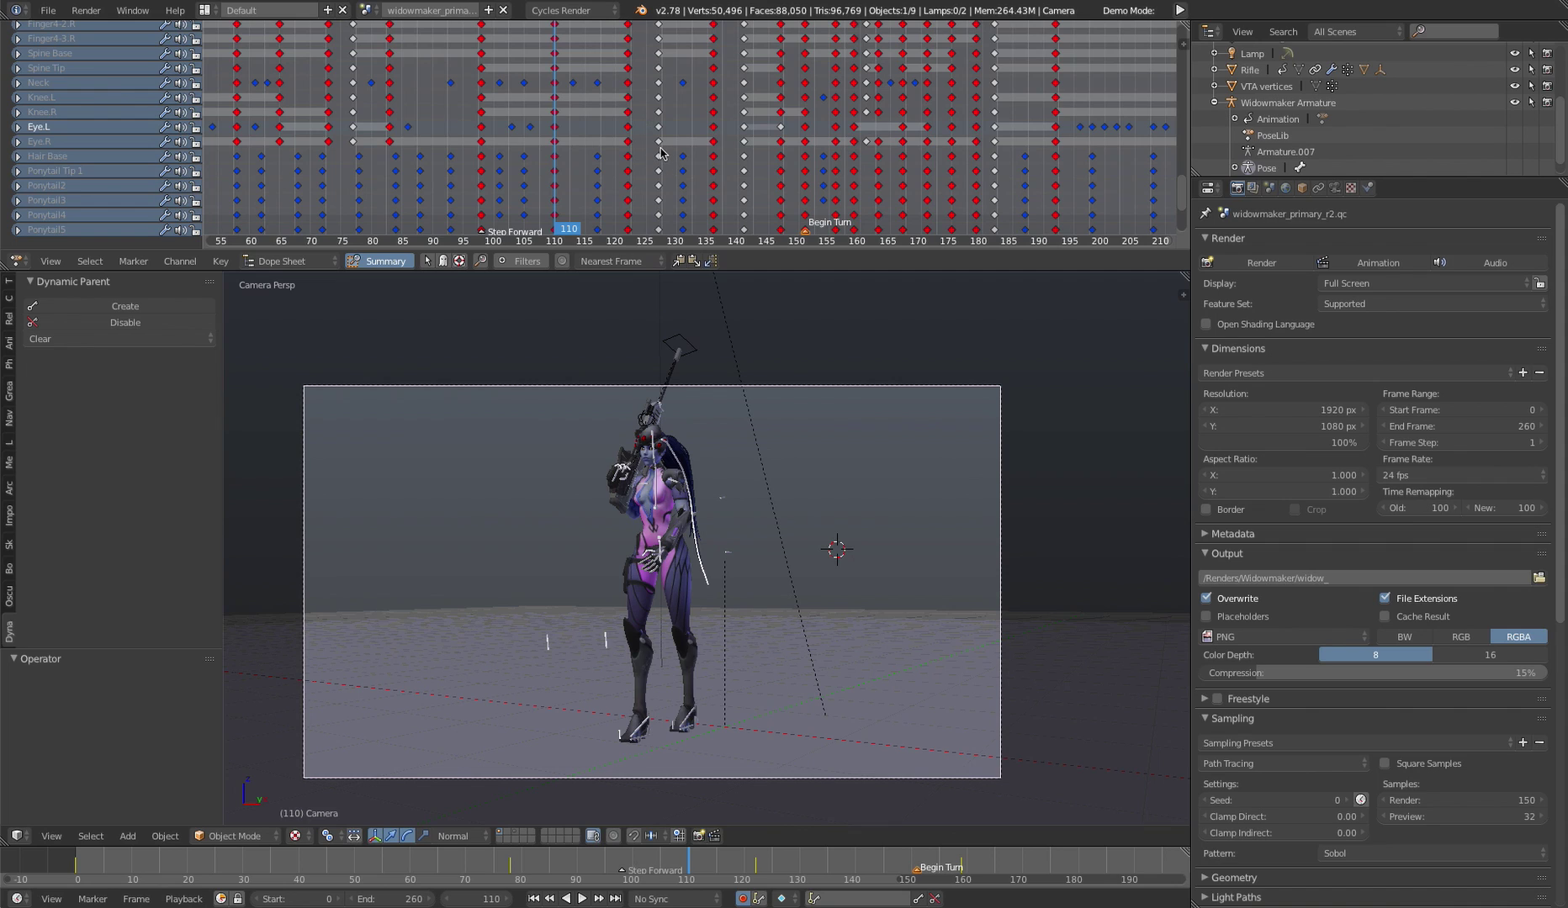
key("shift+alt+a")
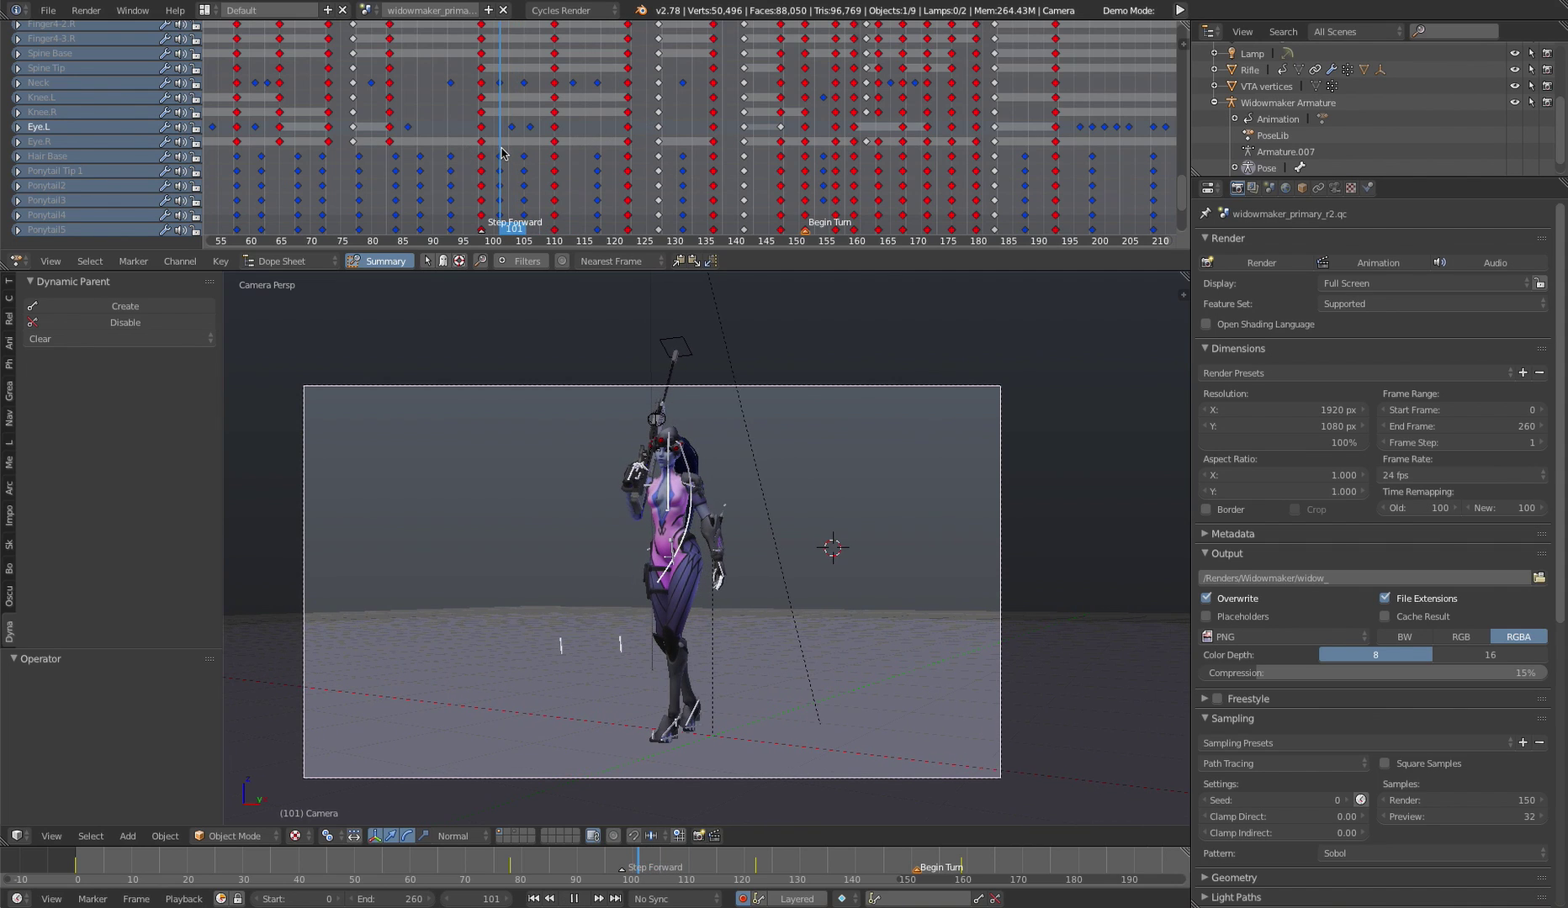
key("alt+a")
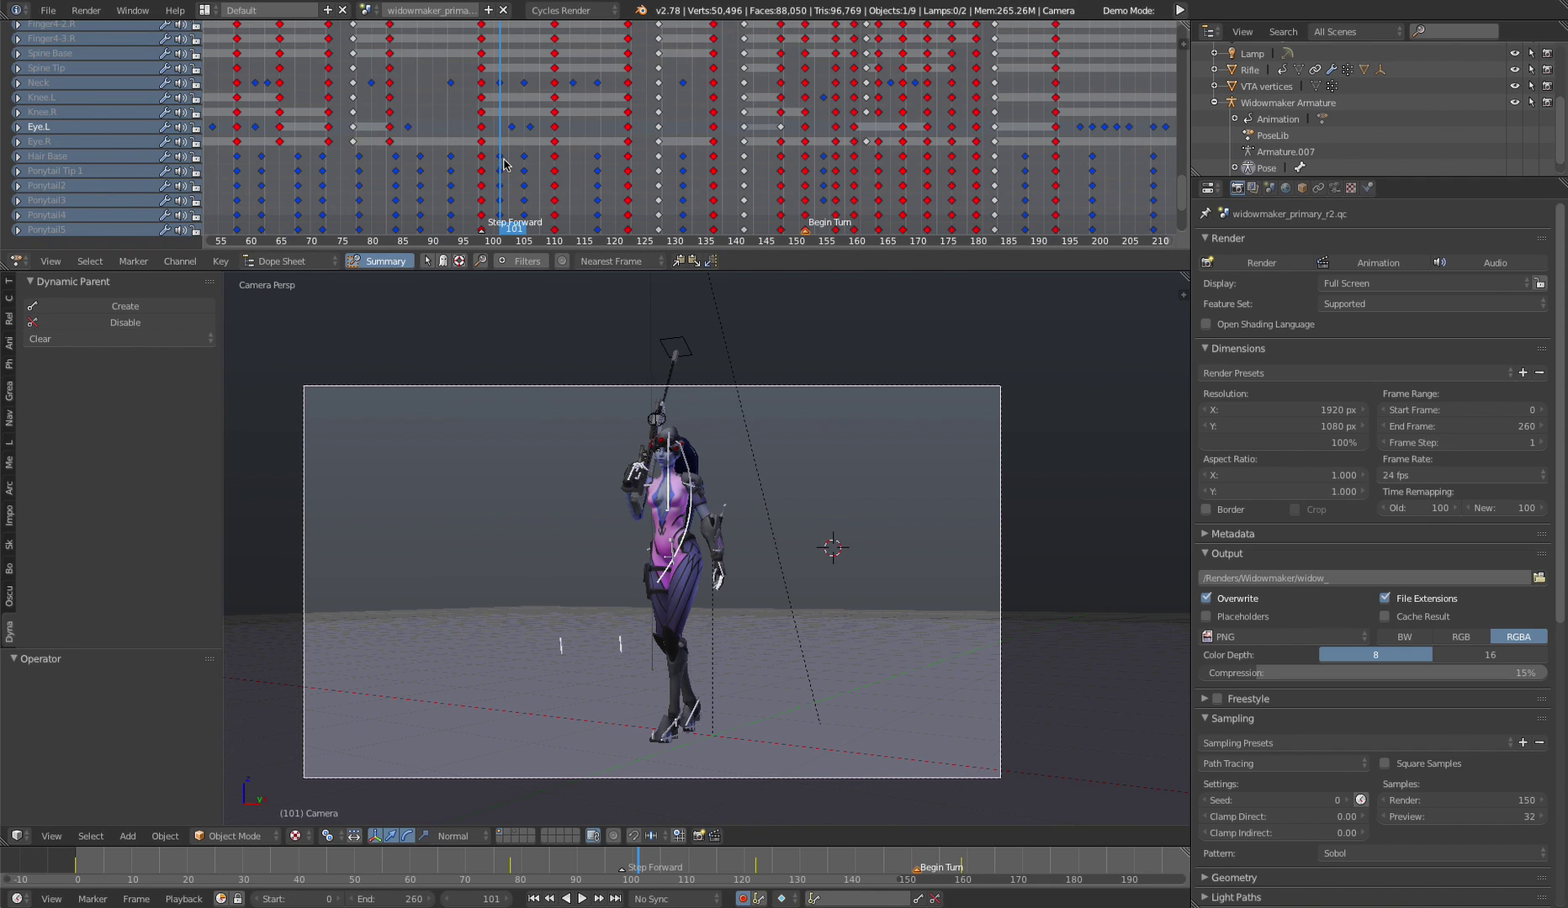
- Set the type for newly inserted keyframes to Moving Hold
left_click(784, 898)
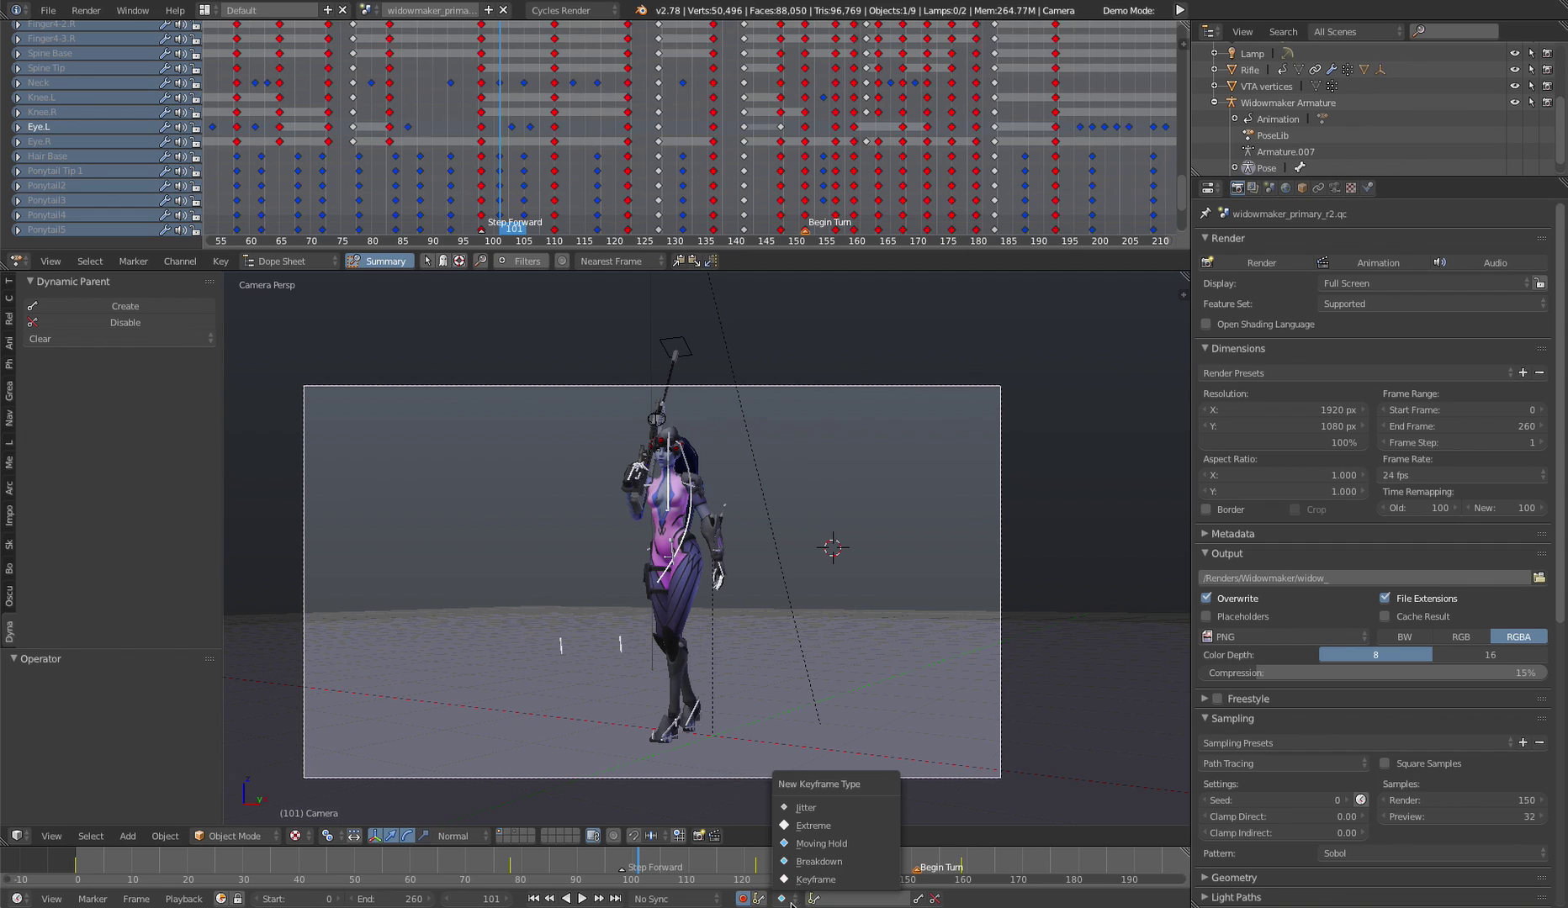
left_click(853, 844)
left_click(800, 625)
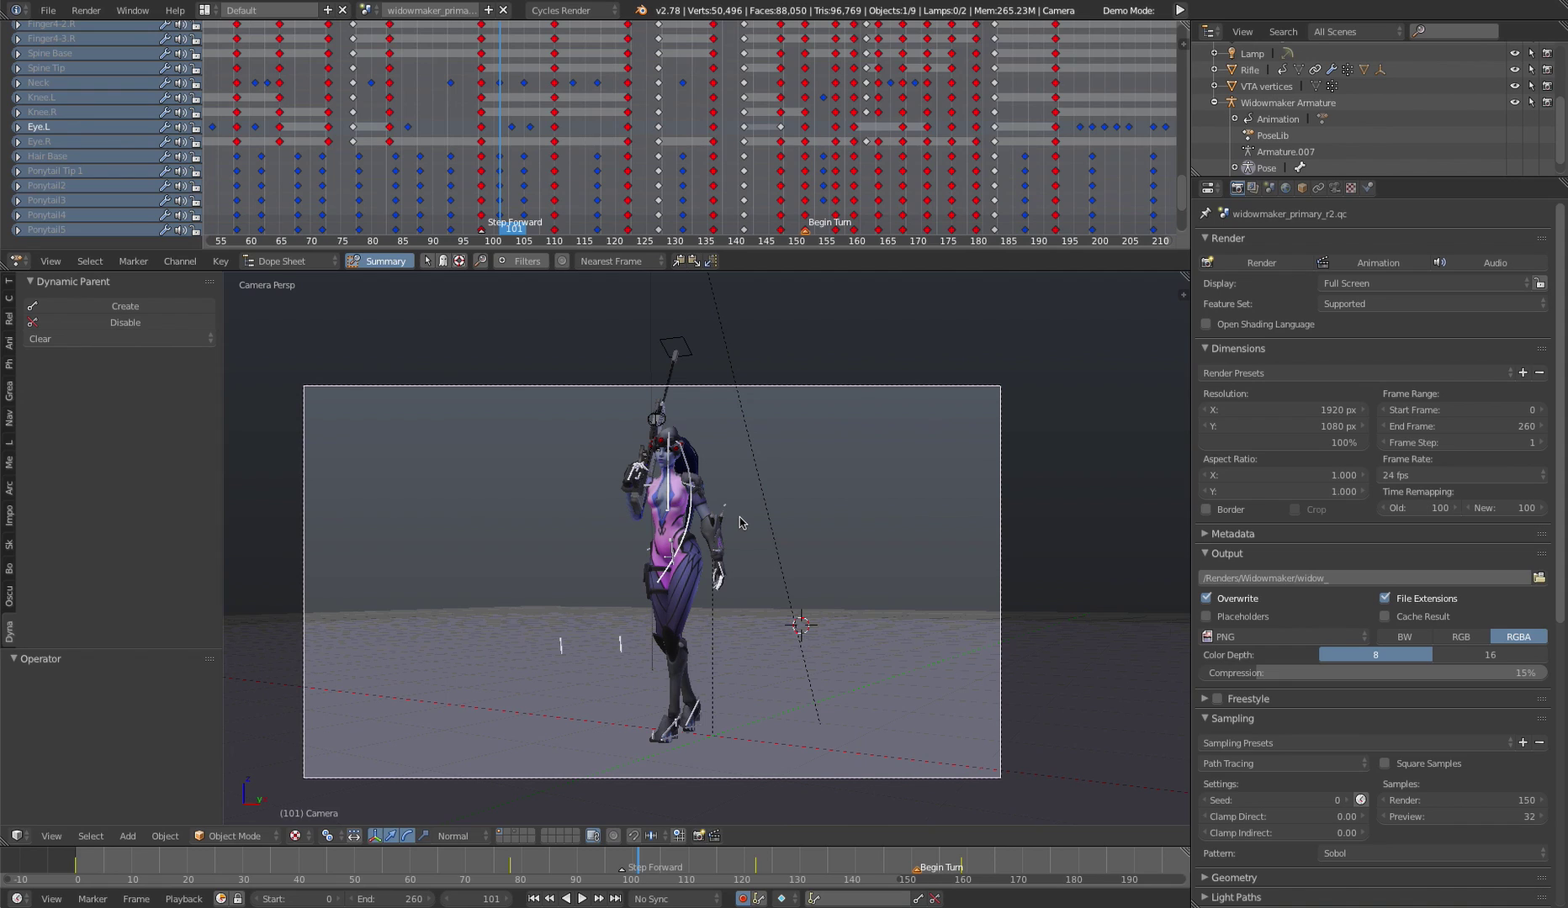
left_click(753, 637)
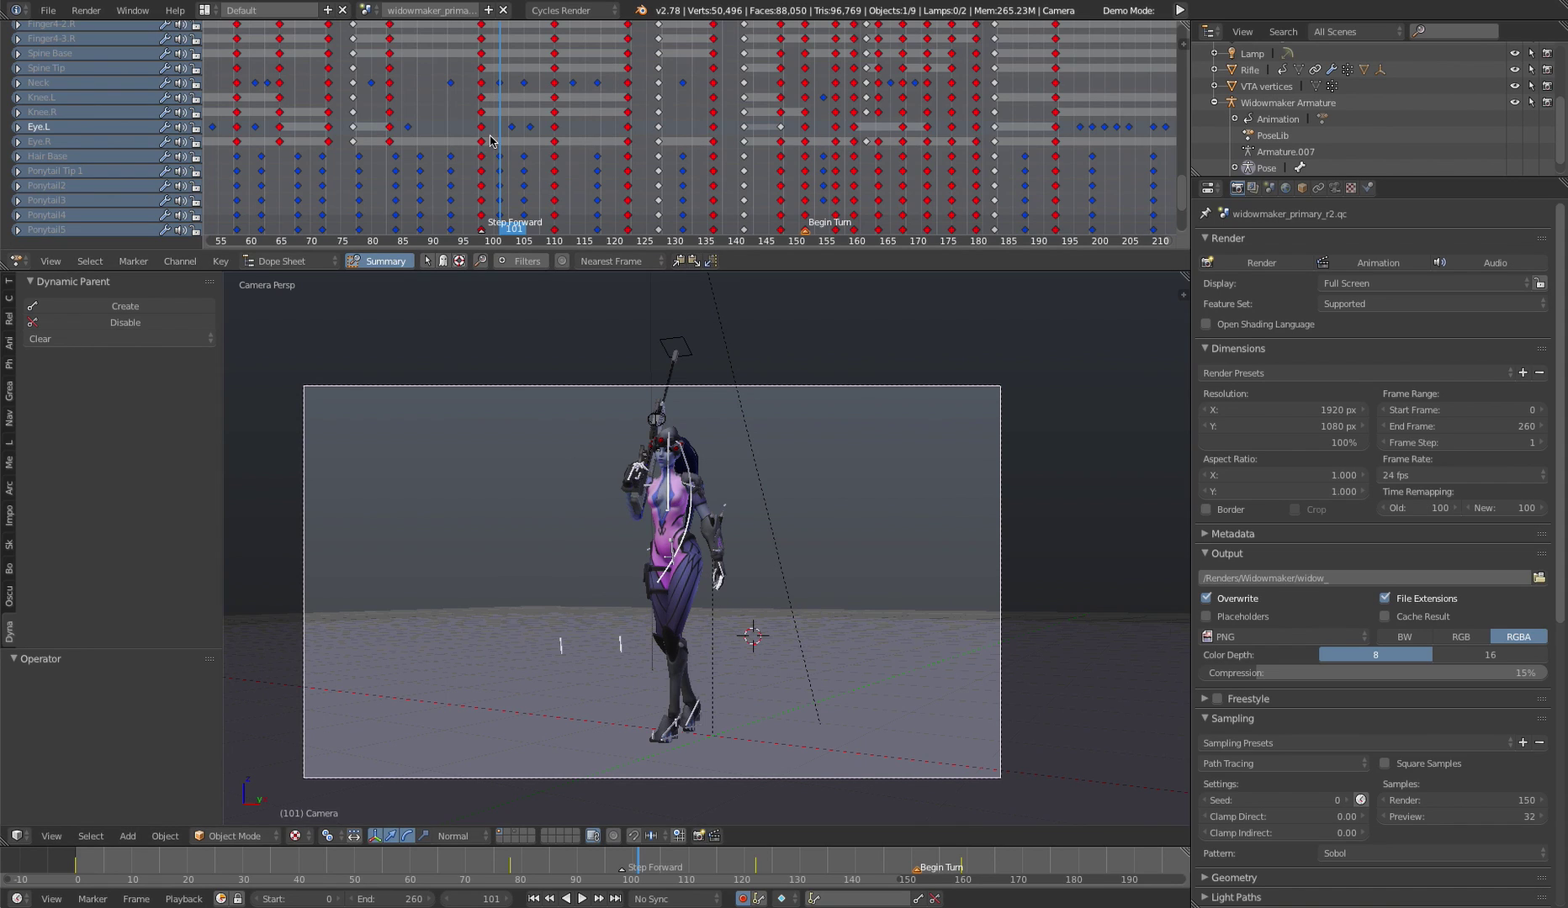
mouse_move(497, 109)
left_mouse_down()
mouse_move(483, 130)
mouse_move(499, 127)
left_mouse_up()
- Change the Dope Sheet area to the Graph Editor and go to frame 115
left_click(17, 261)
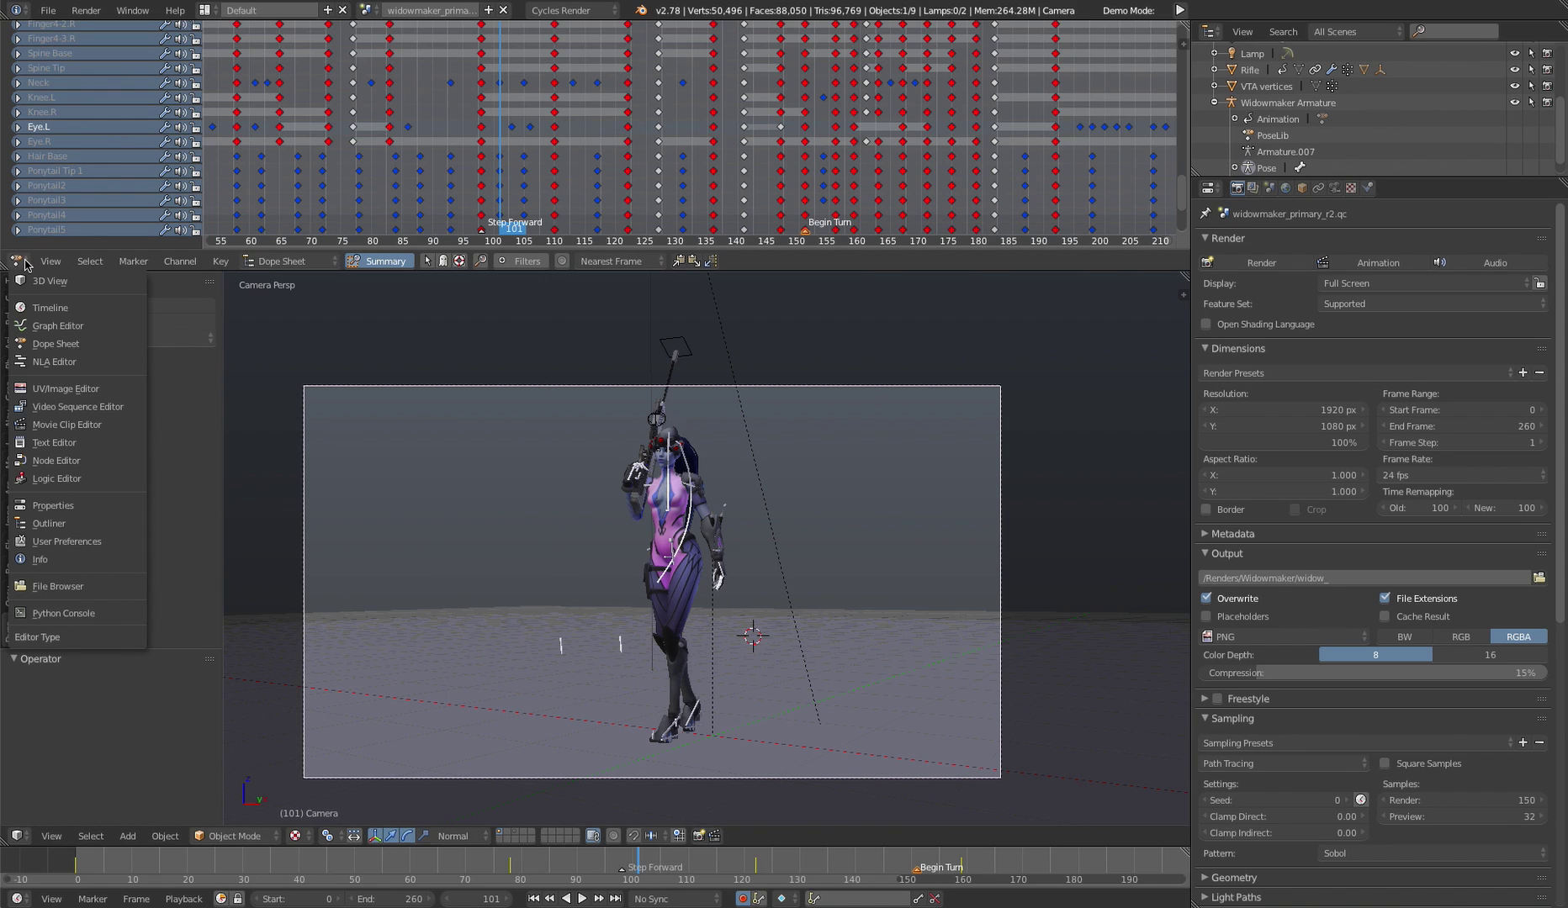
left_click(51, 326)
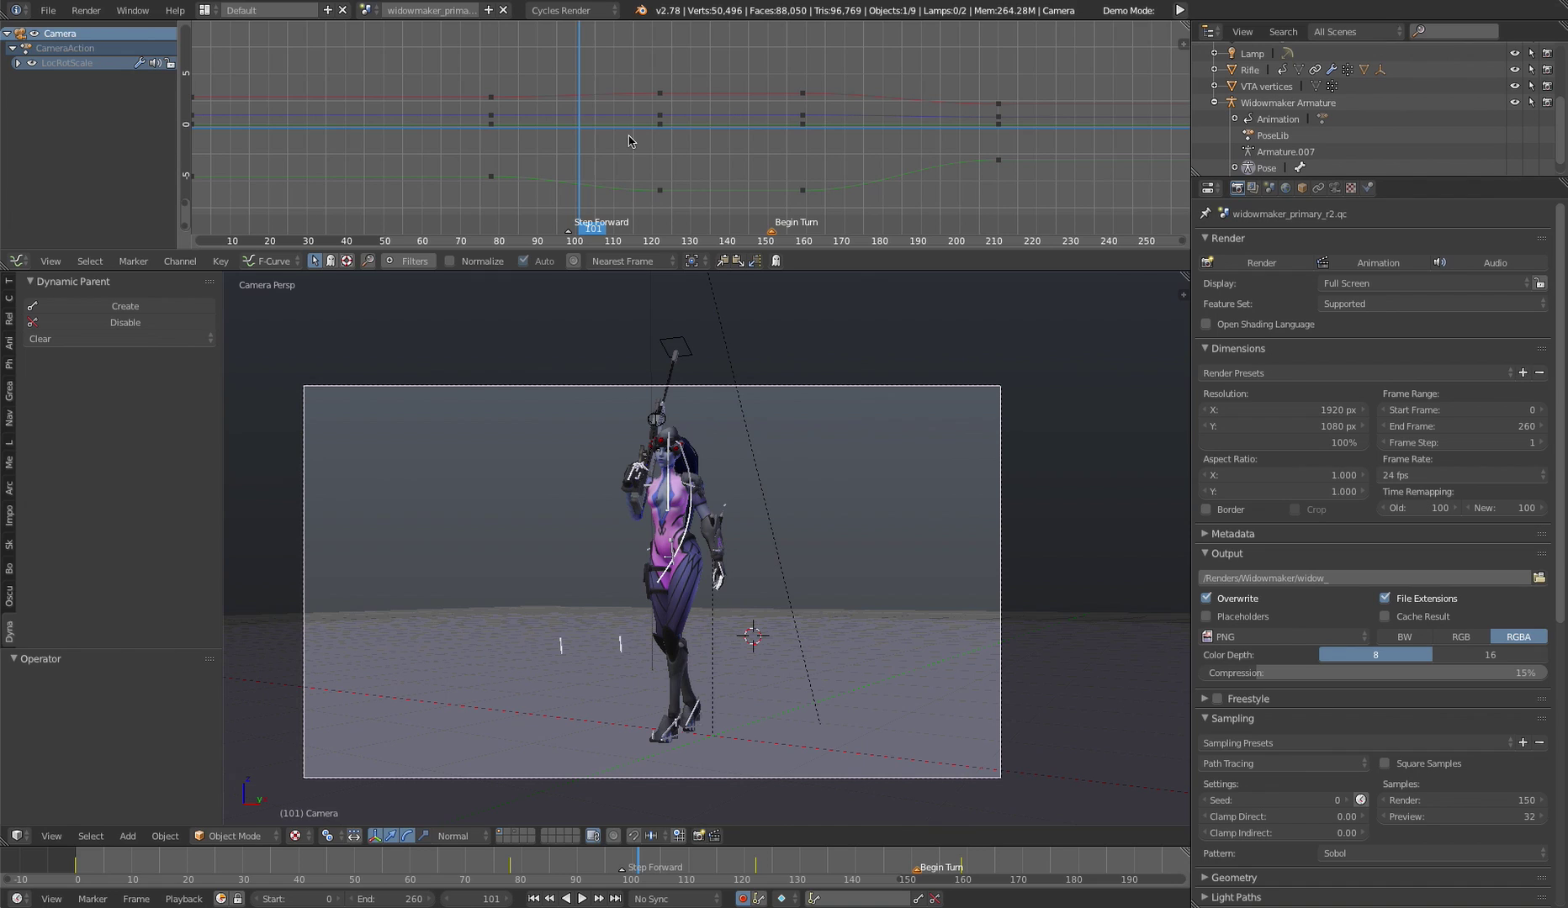
left_click_drag(650, 114, 633, 107)
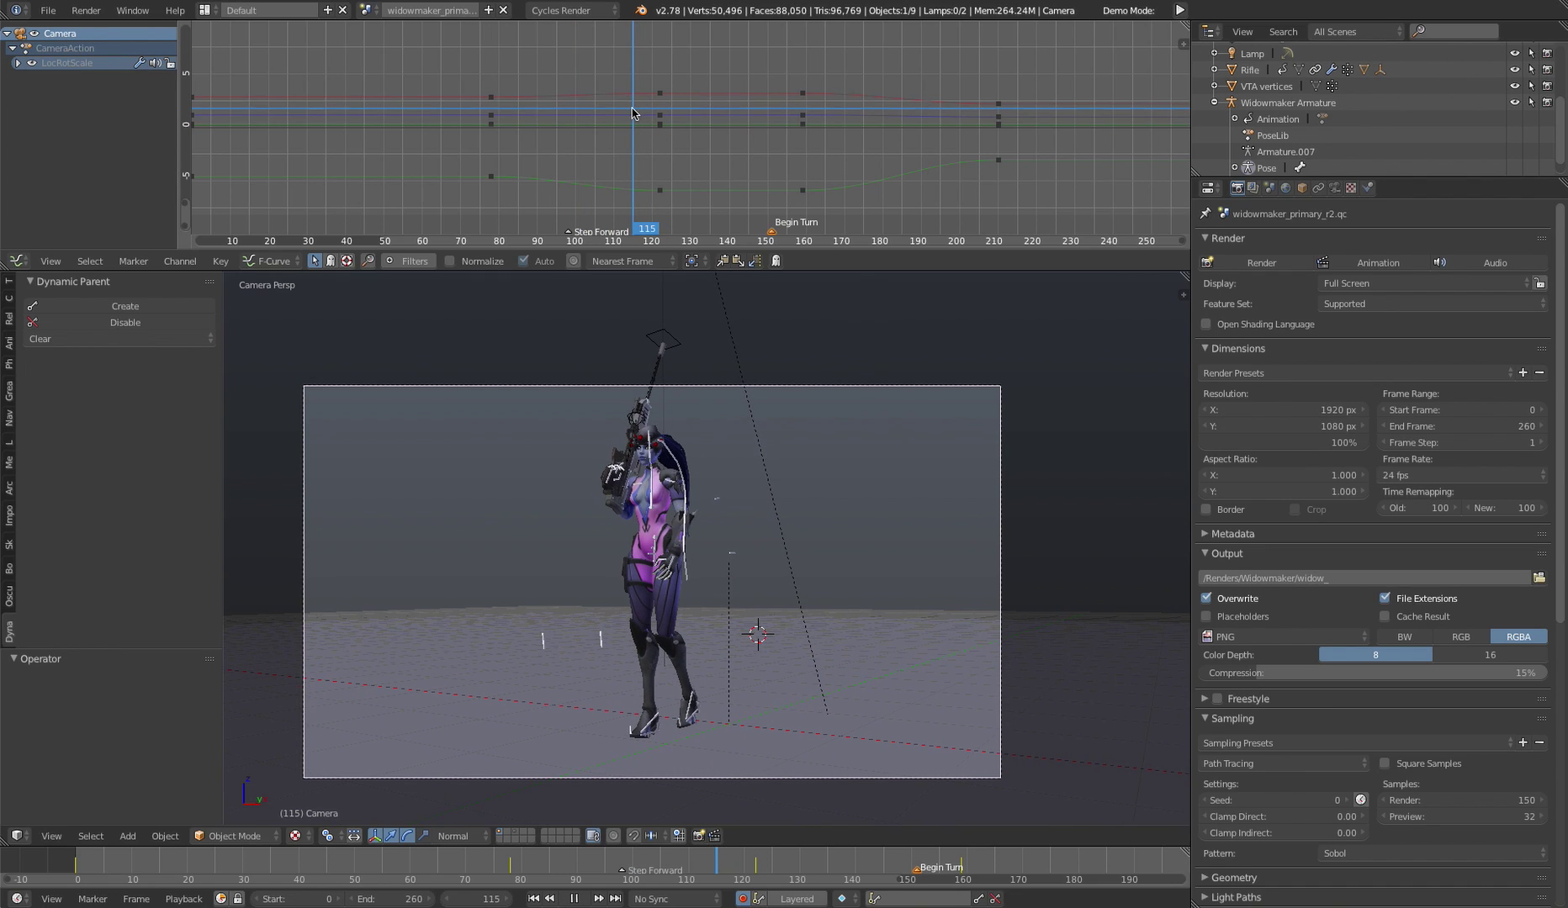
left_click(19, 68)
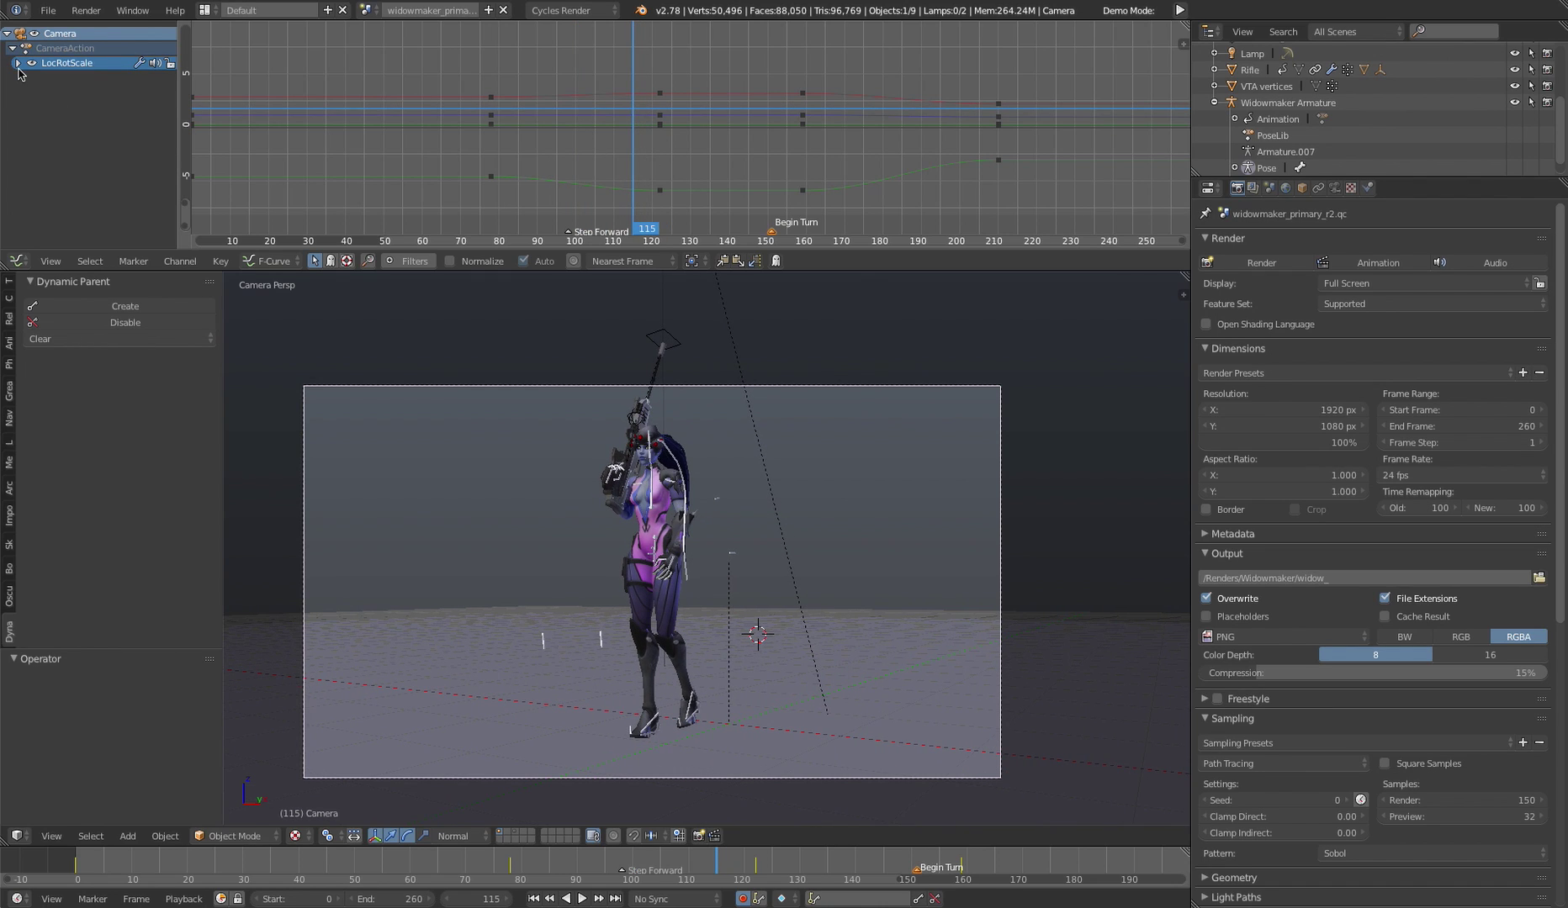
- Select the character's left foot control bone and expand its channels to examine the individual animation curves
right_click(677, 463)
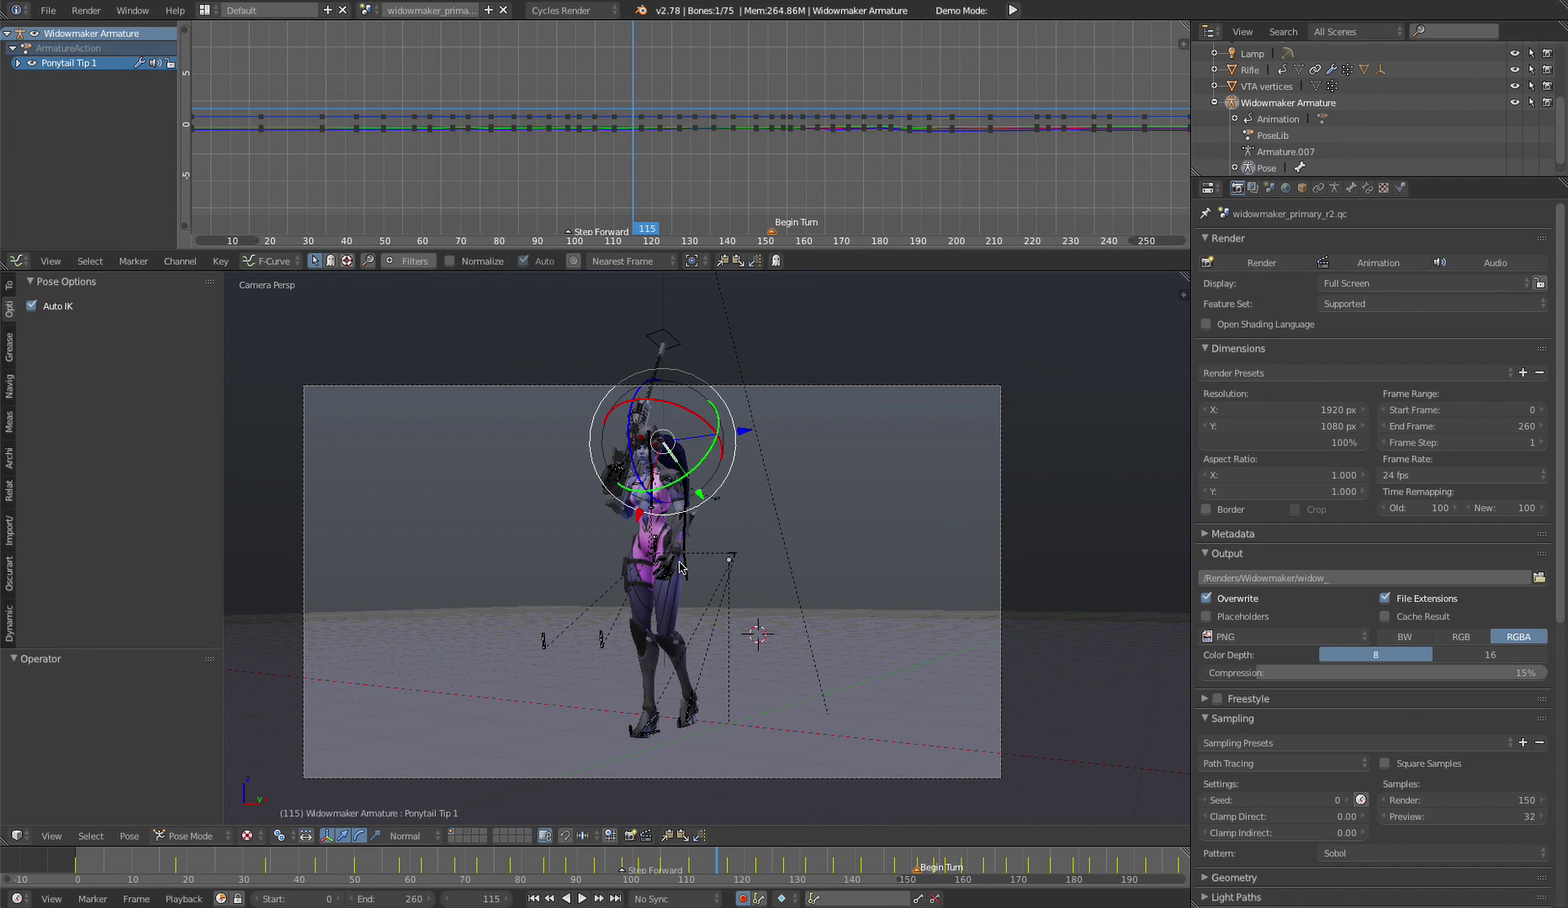
scroll(679, 566, "down", 3)
scroll(677, 586, "up", 6)
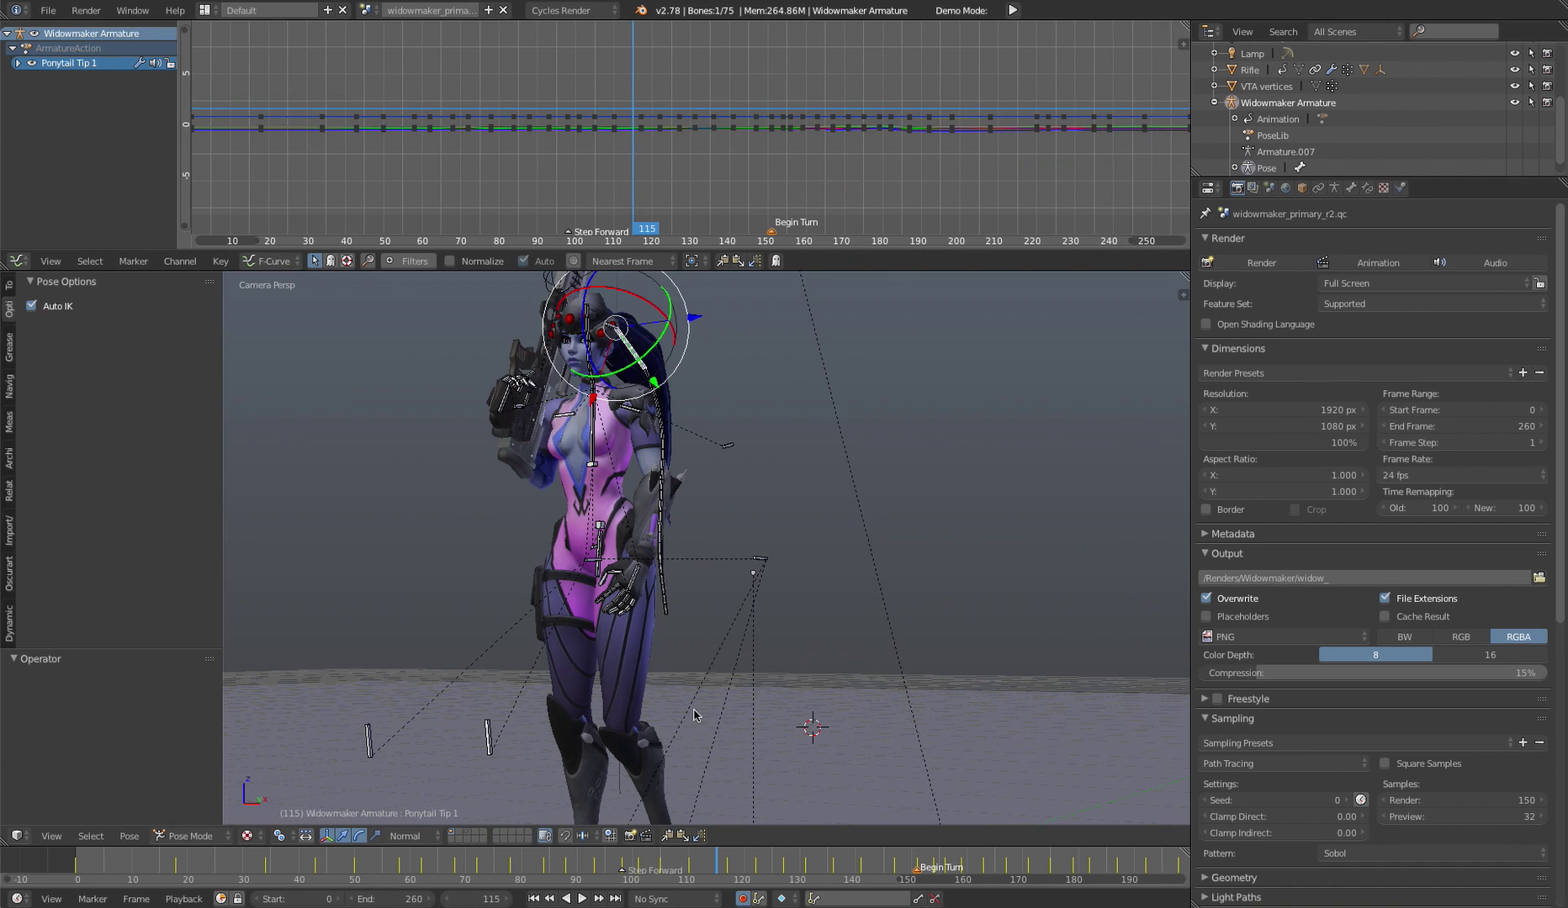
middle_click_drag(694, 715, 733, 484, "shift")
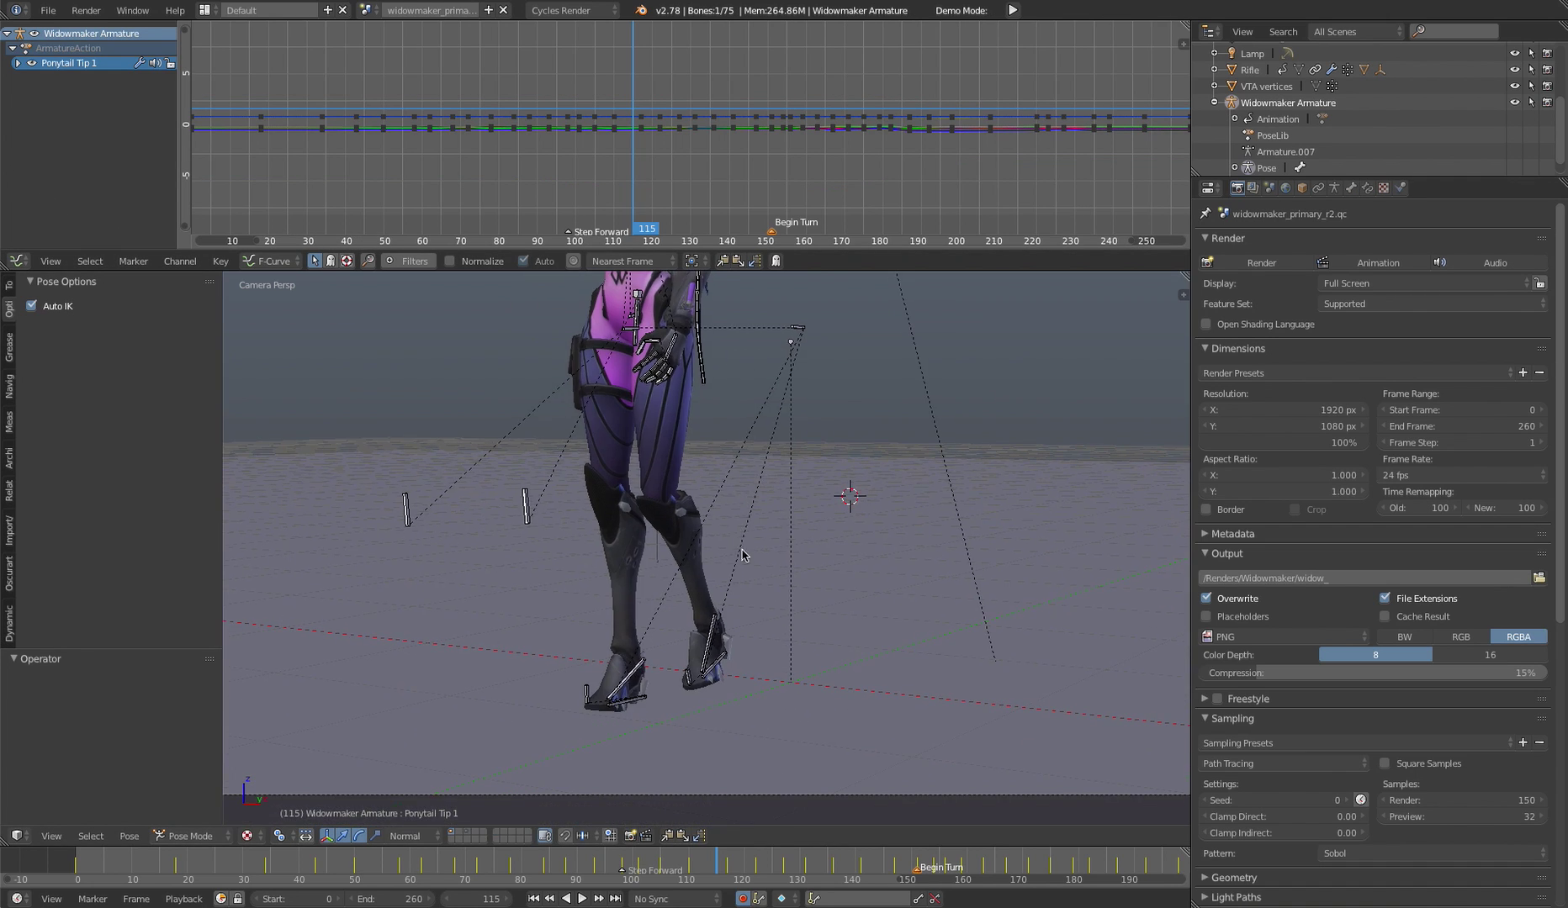
scroll(740, 580, "up", 2)
right_click(725, 709)
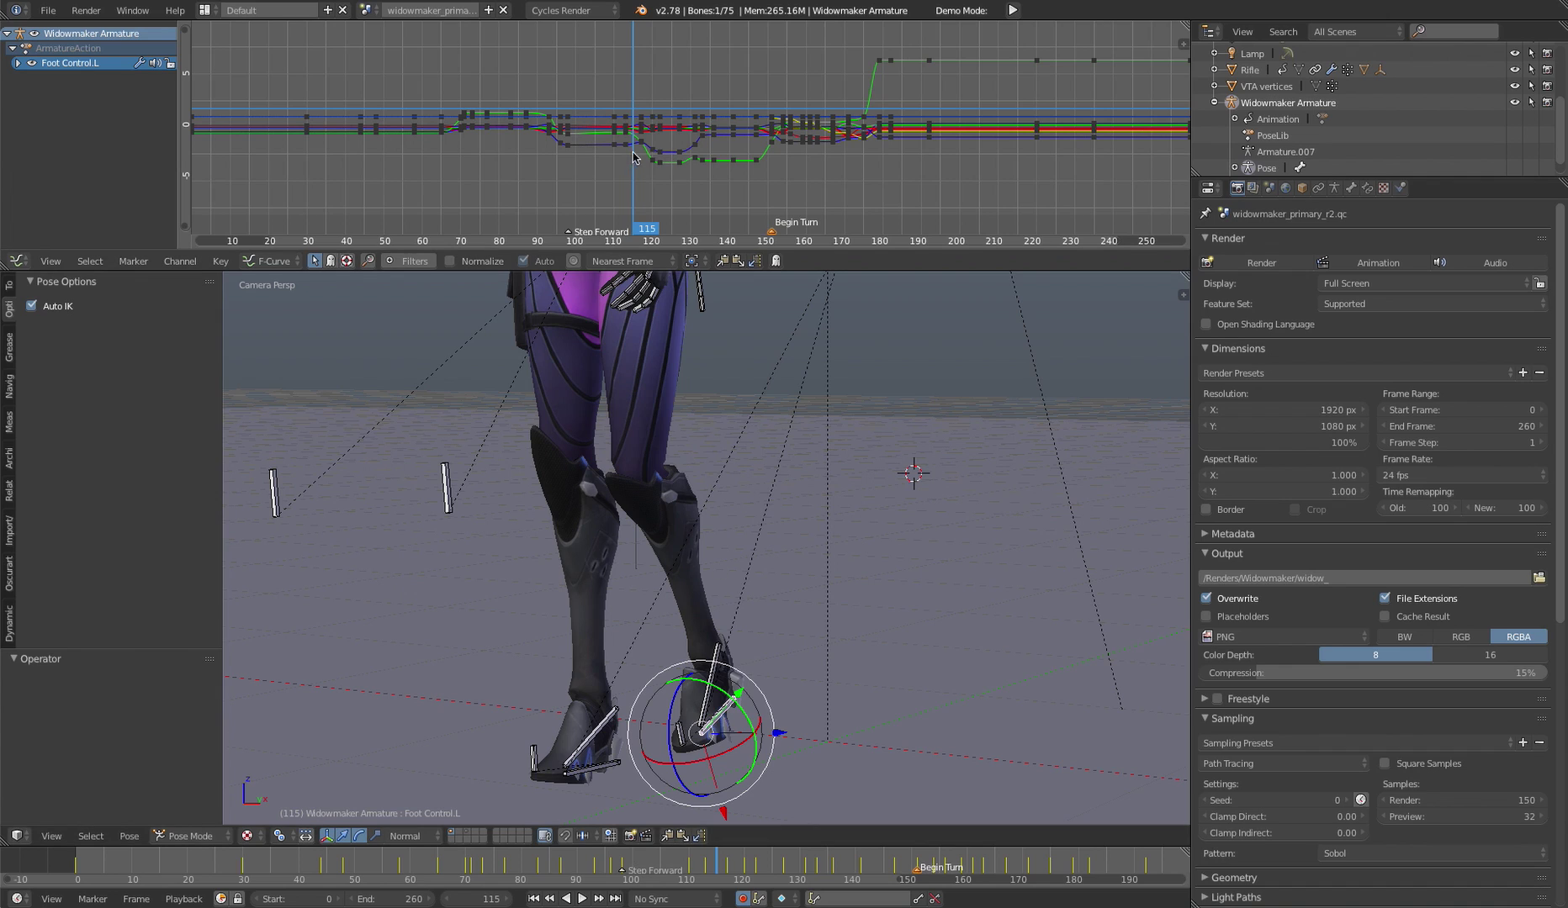
scroll(640, 168, "up", 4)
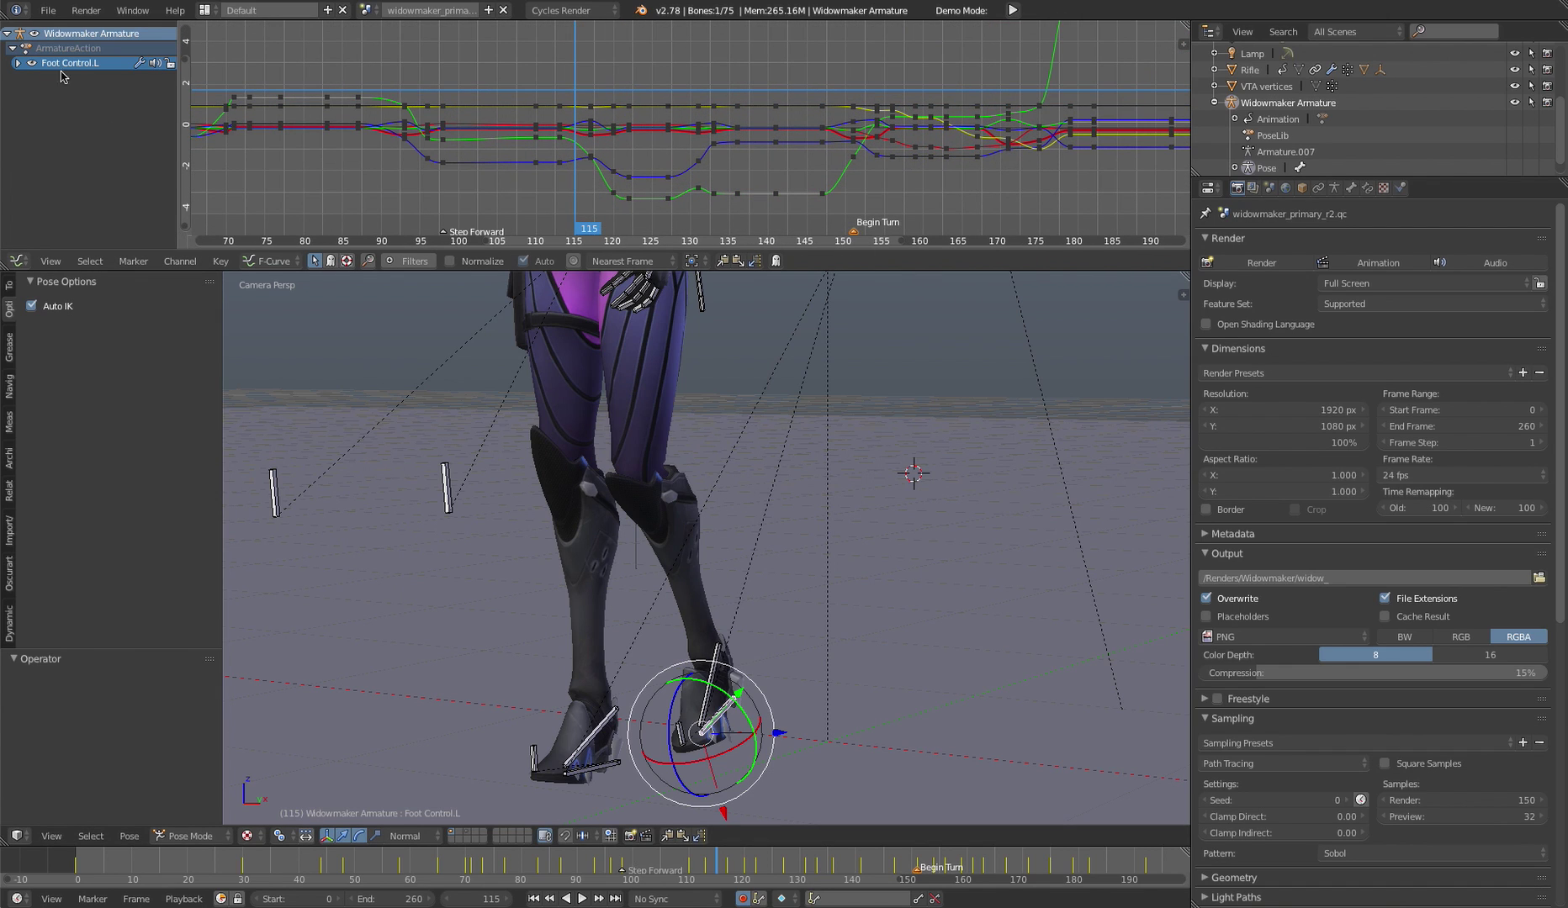
left_click(18, 64)
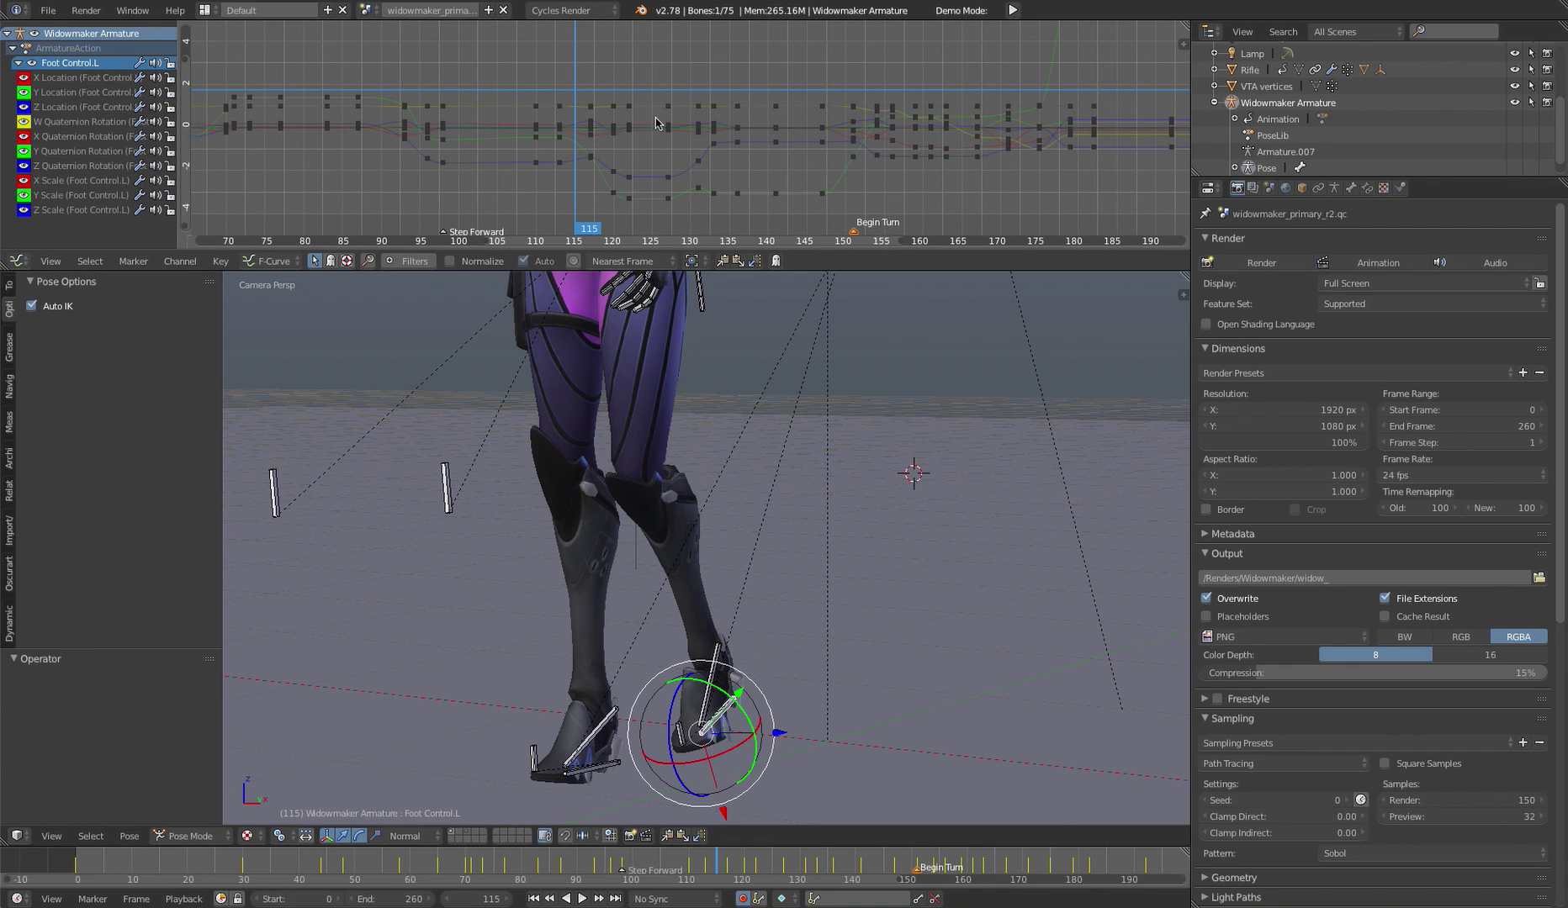
scroll(656, 124, "down", 2)
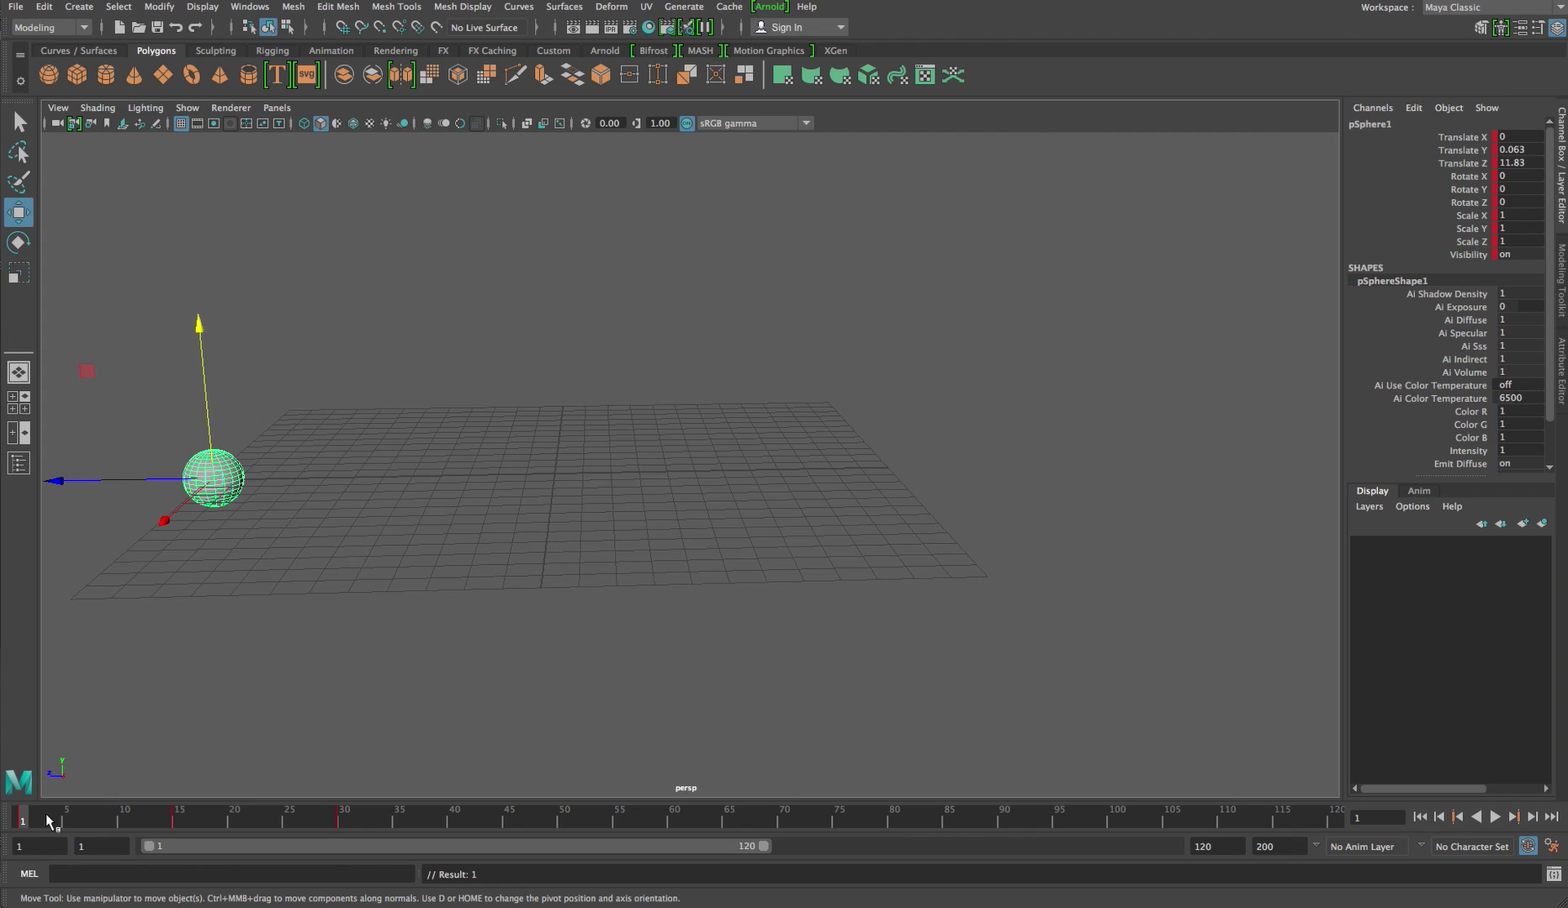
- Switch to Maya and convert the sphere's key at frame 15 into a breakdown
left_click_drag(46, 813, 176, 832)
right_click(174, 820)
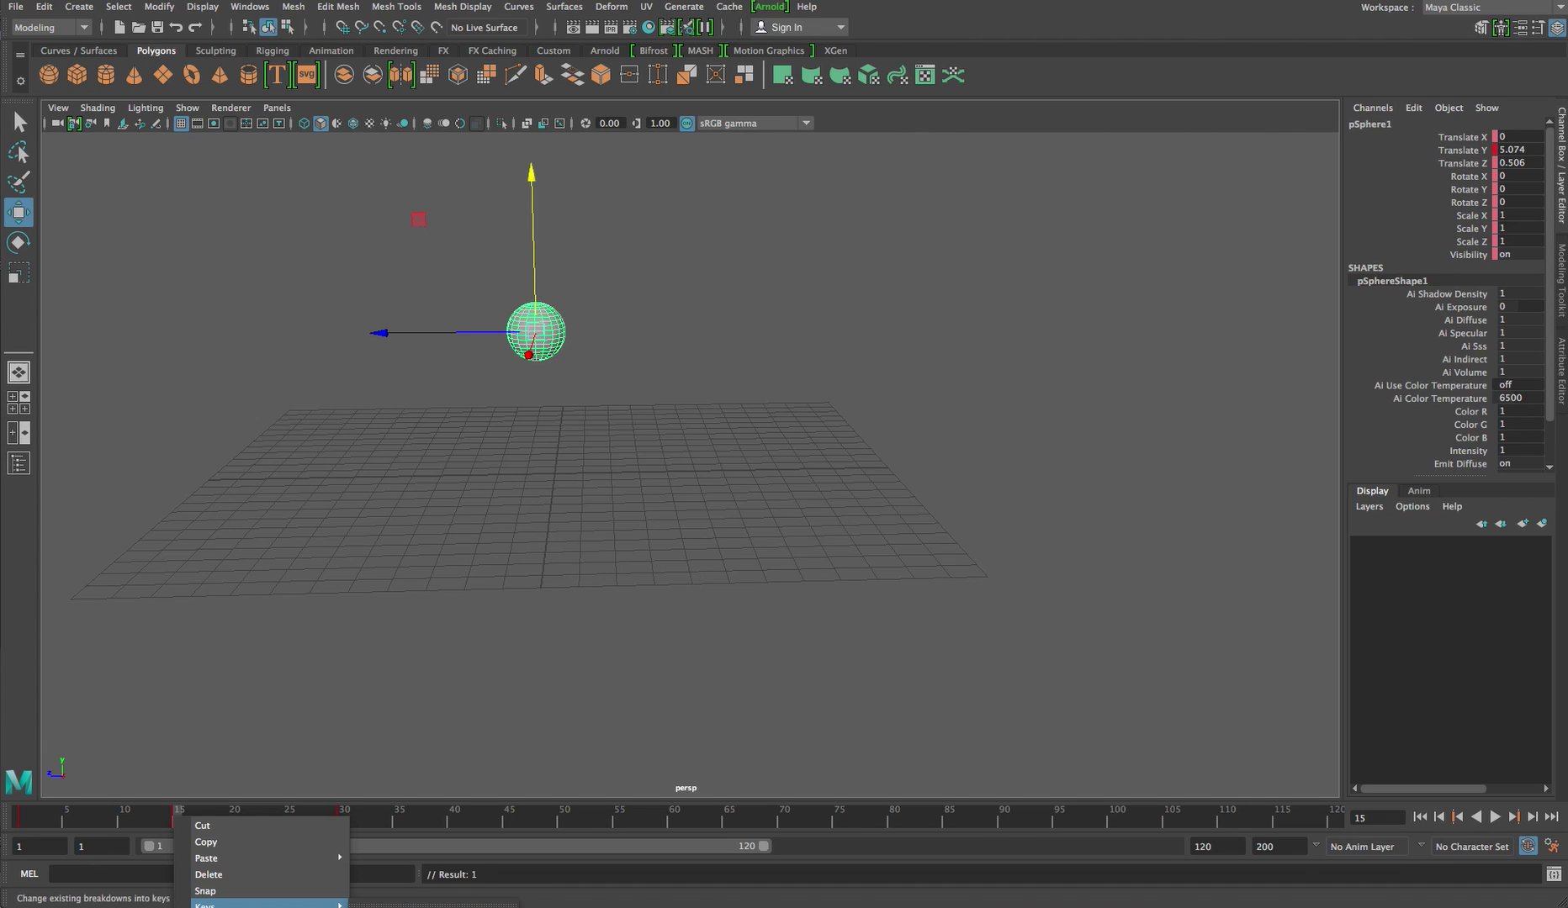
left_click(421, 906)
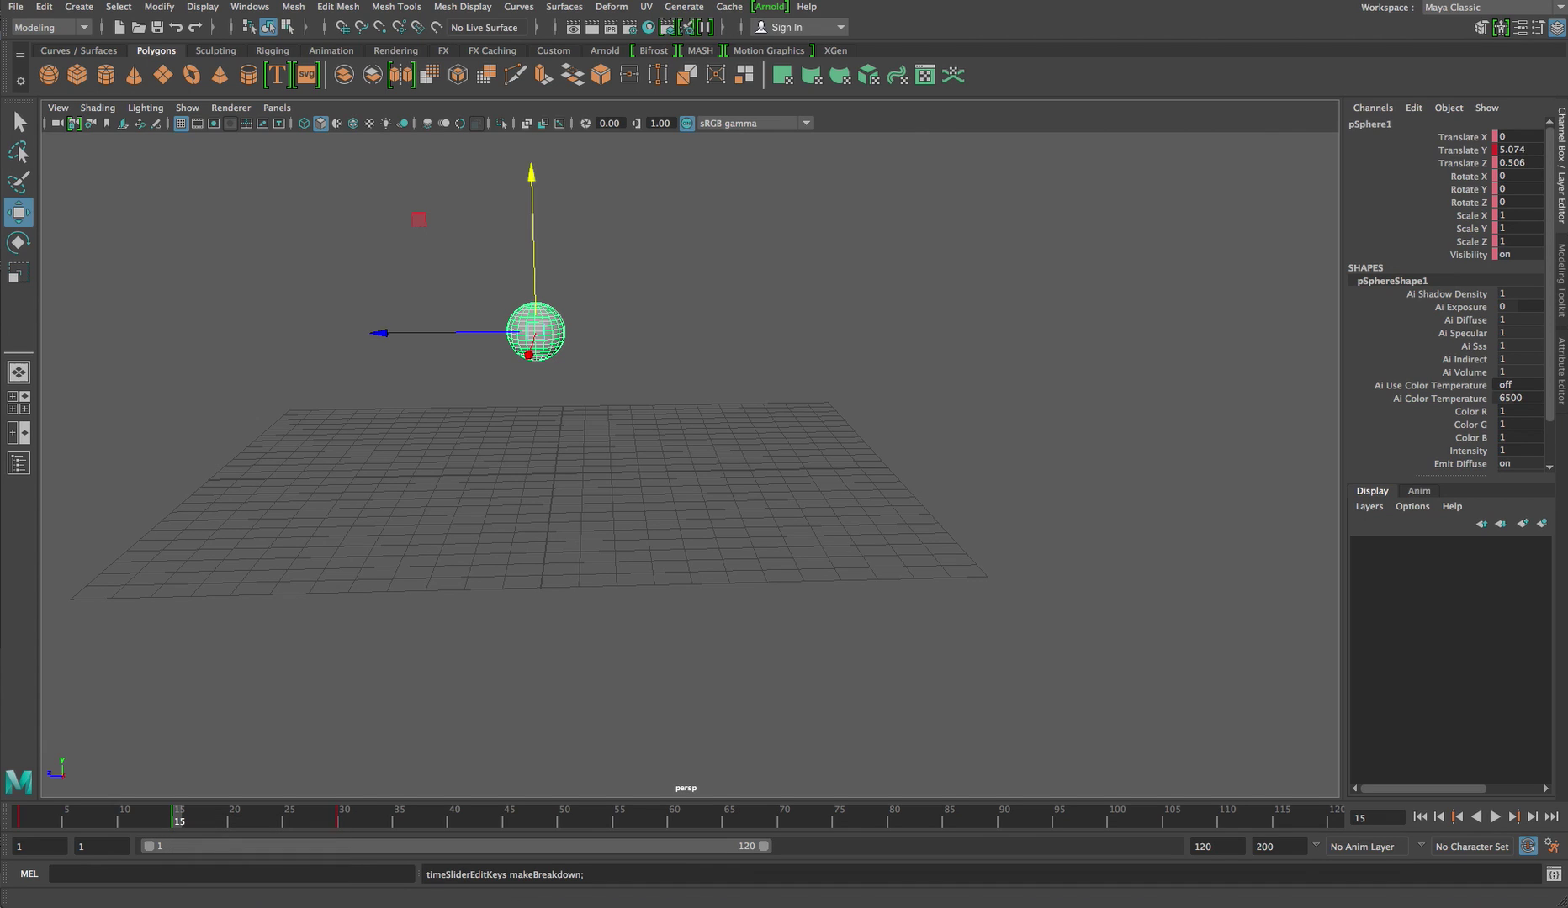
- Open the Graph Editor for the sphere, go to frame 11 and place the window clear of the sphere
mouse_move(180, 826)
left_mouse_down()
mouse_move(160, 827)
mouse_move(195, 827)
mouse_move(168, 827)
left_mouse_up()
left_click(261, 11)
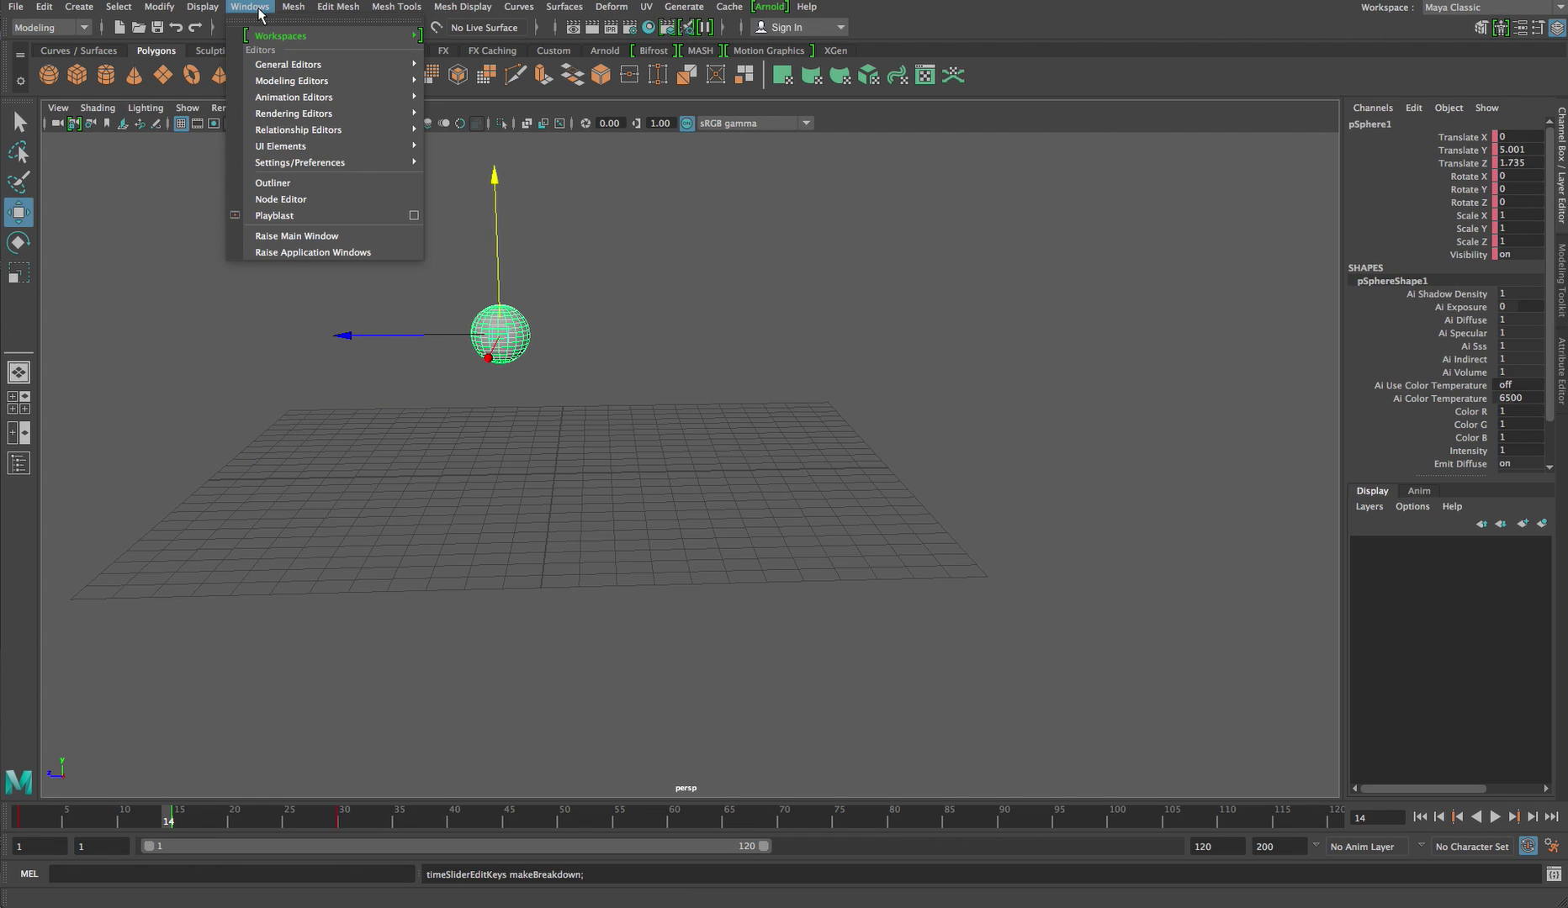
mouse_move(368, 99)
left_click(496, 118)
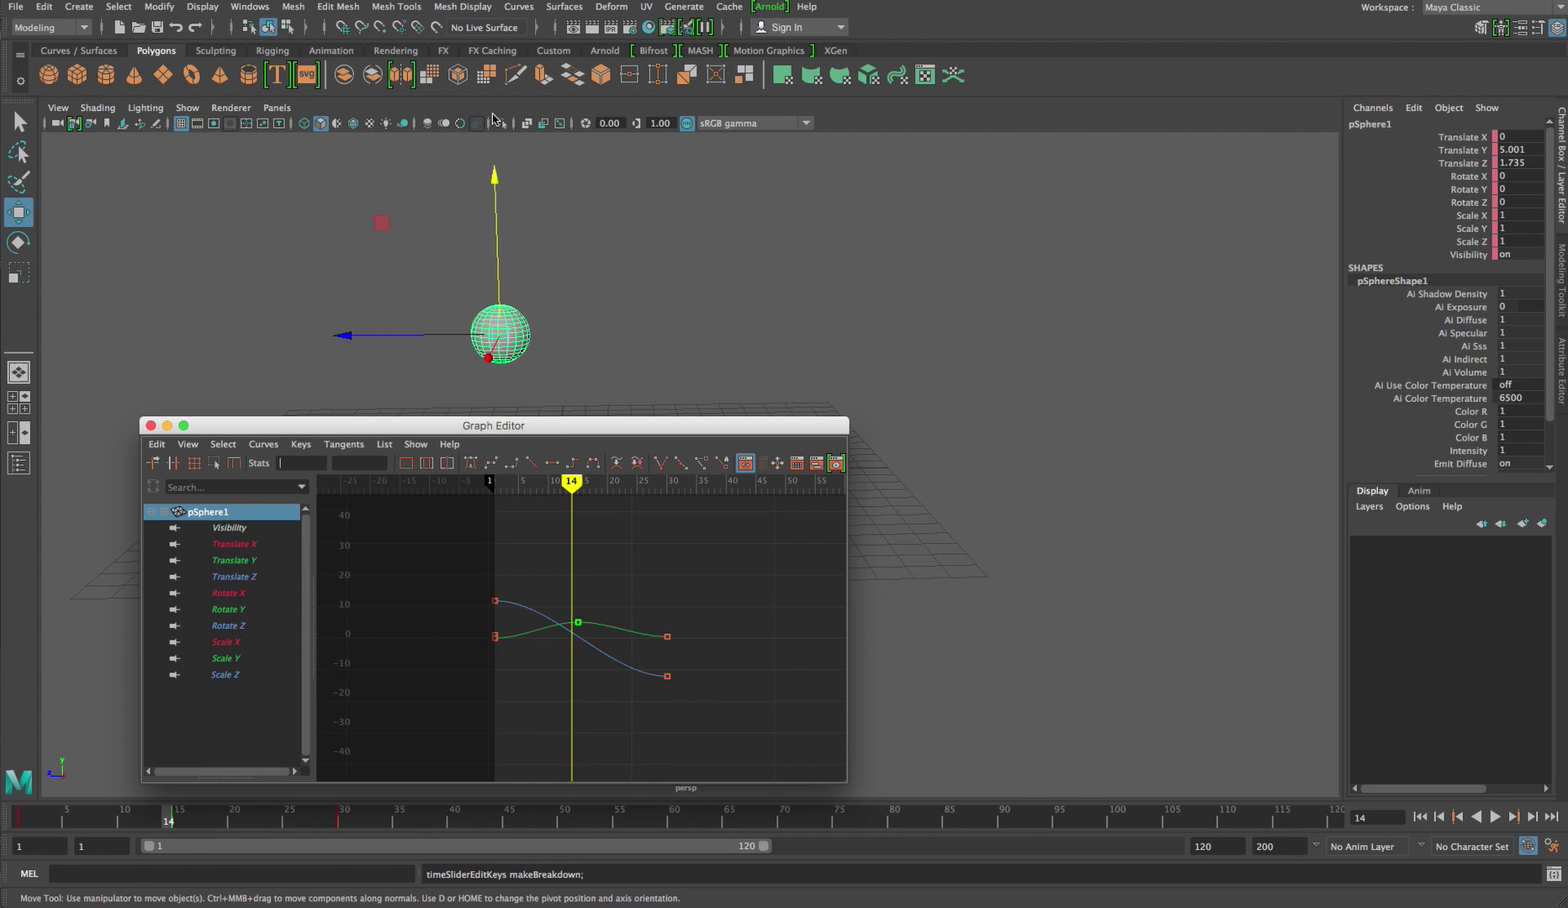
left_click_drag(633, 433, 677, 412)
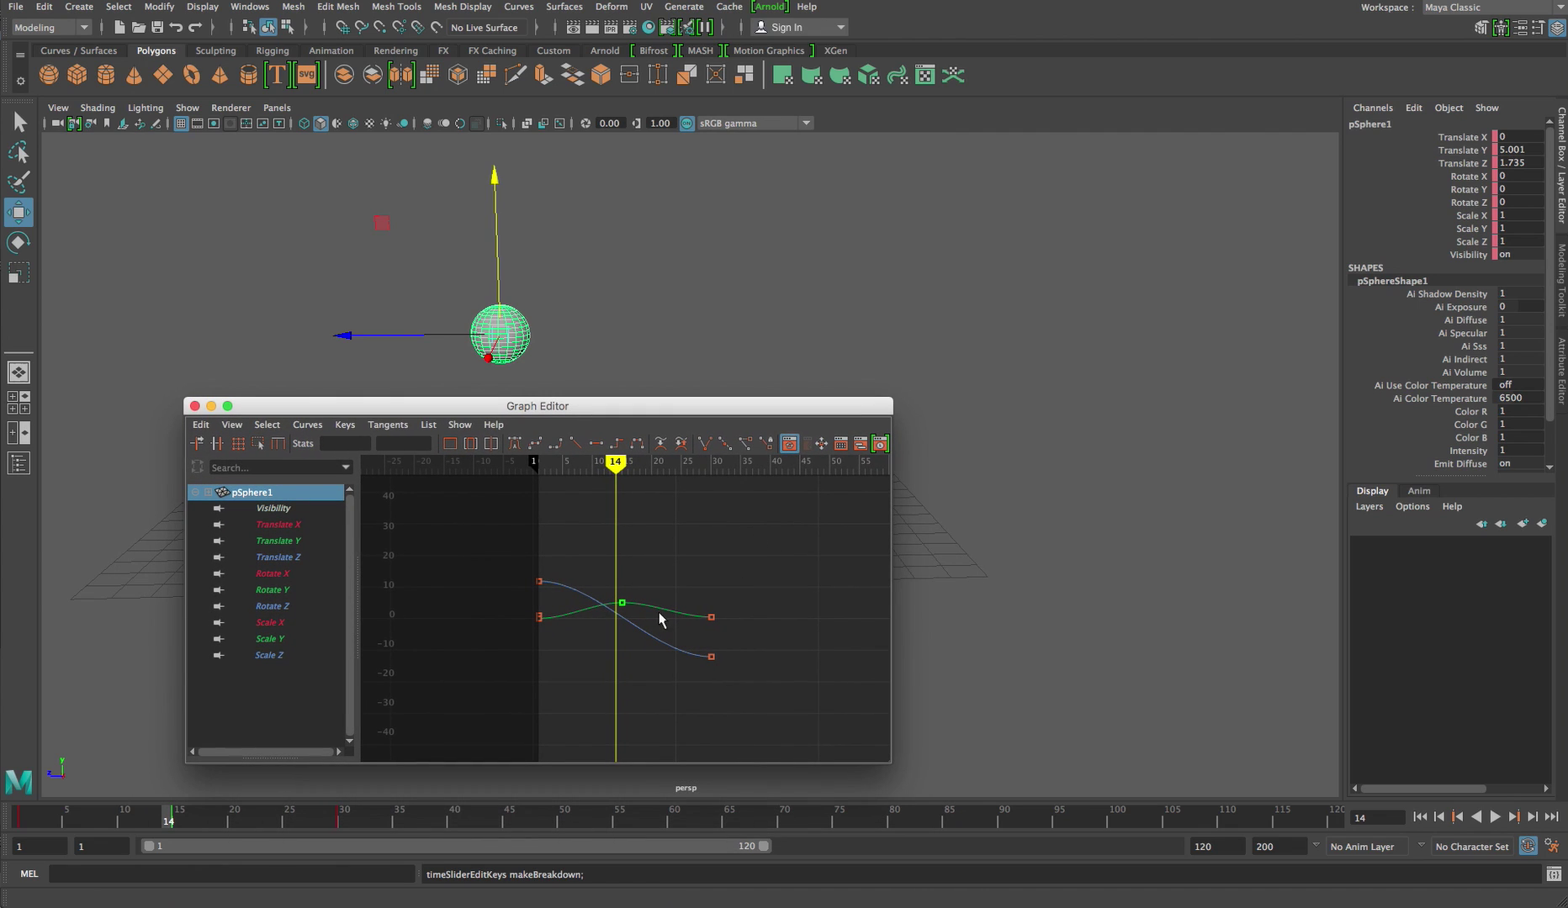
left_click_drag(616, 463, 603, 463)
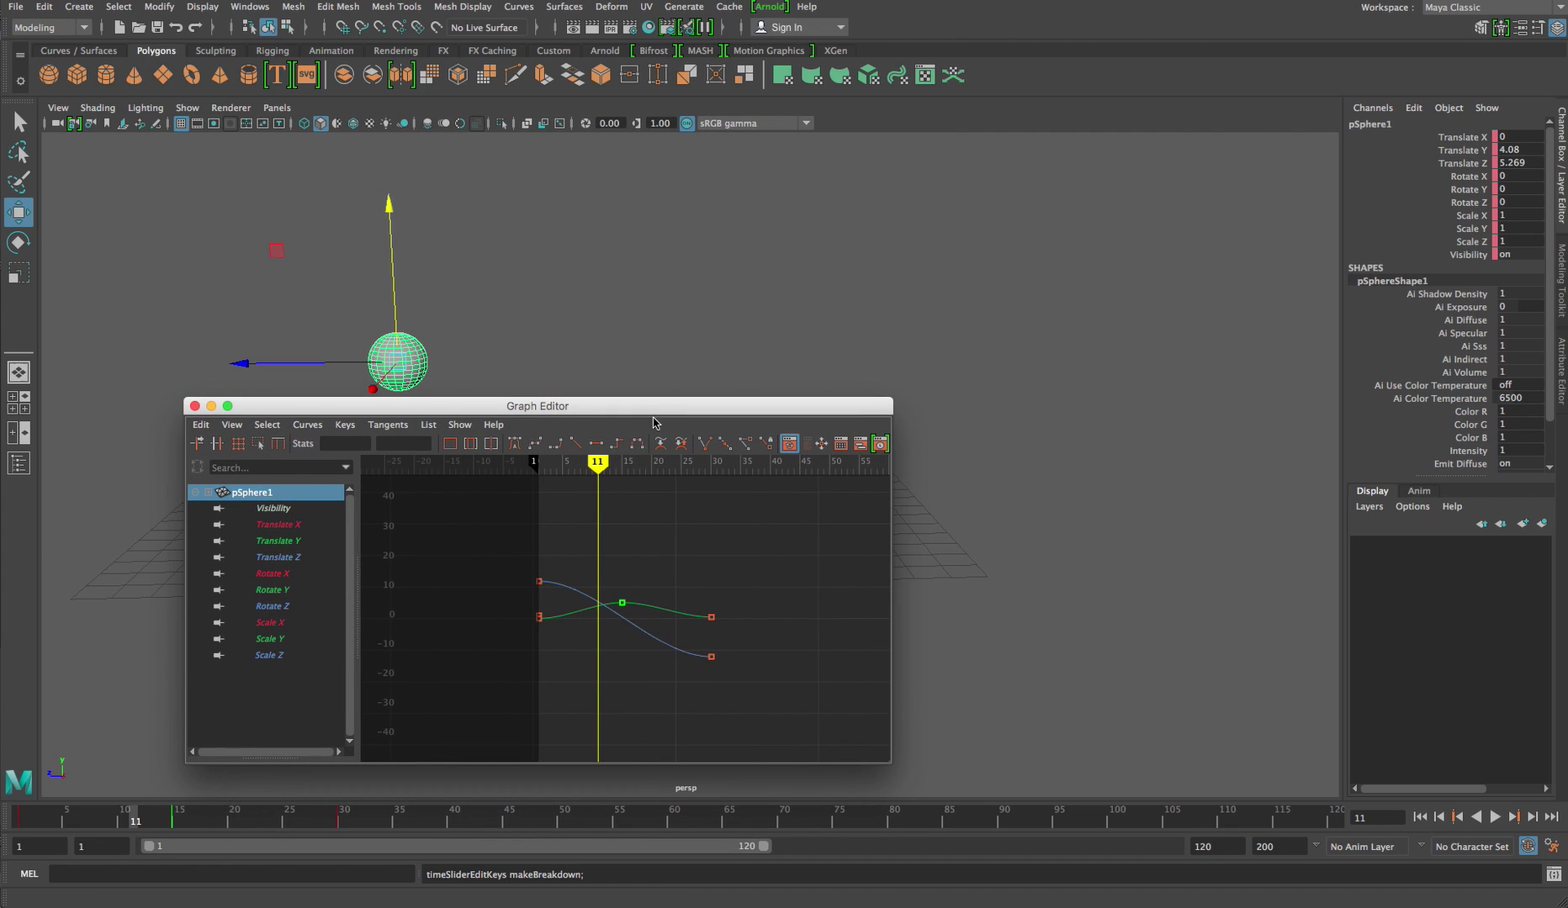
left_click_drag(664, 412, 1033, 443)
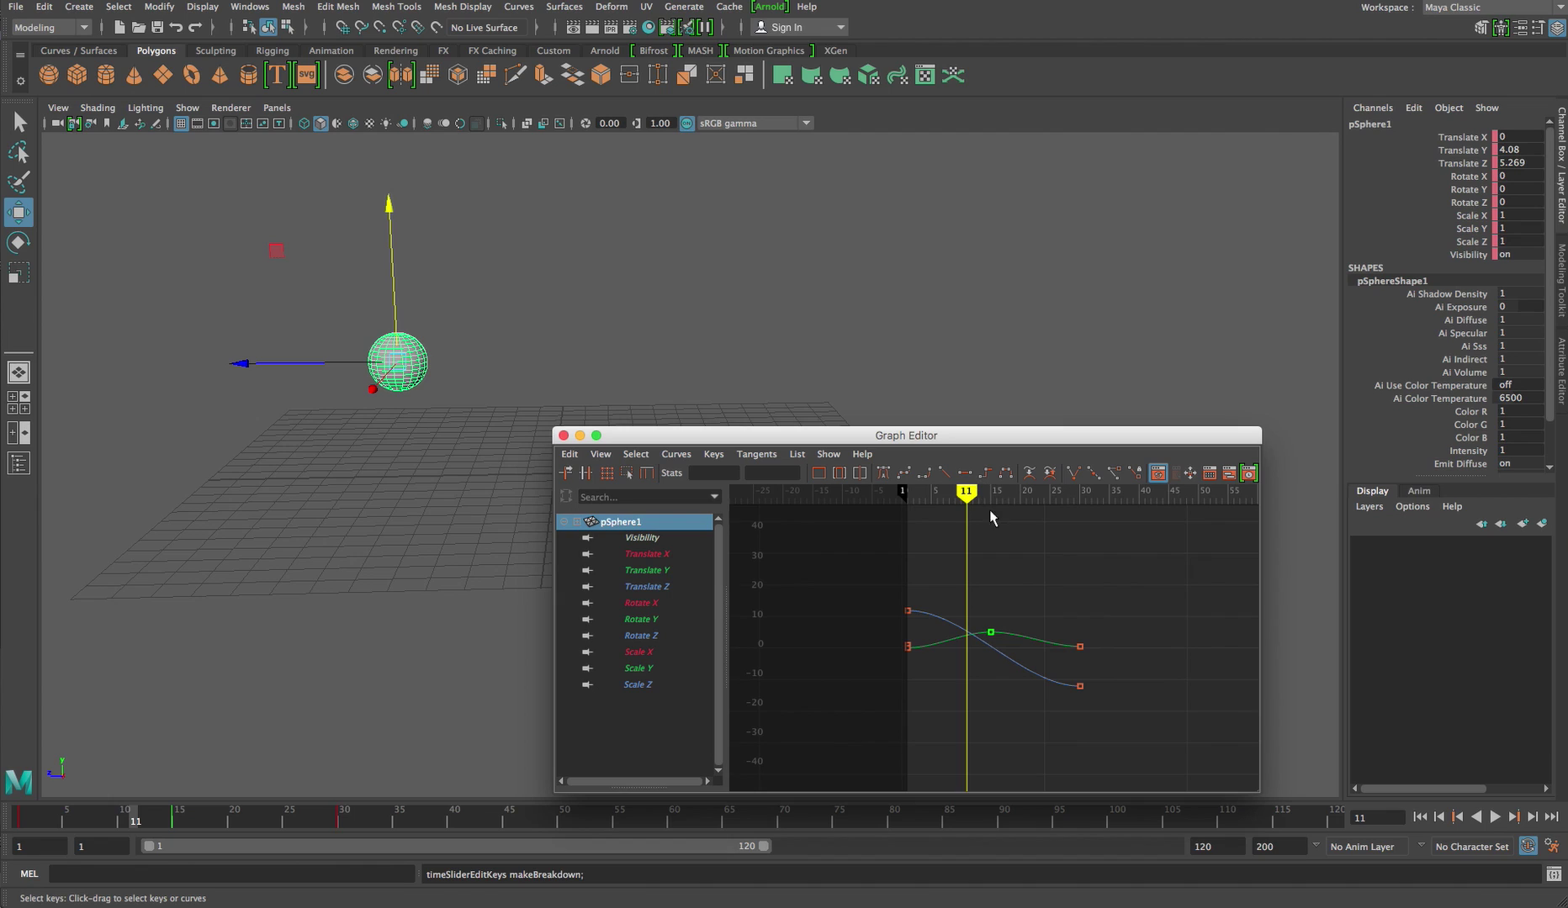
- Move the sphere's last Translate Y and Translate Z keys together to frame 40, about 10 units higher
left_click_drag(1067, 619, 1096, 725)
left_click_drag(1082, 651, 1137, 619)
left_click(996, 595)
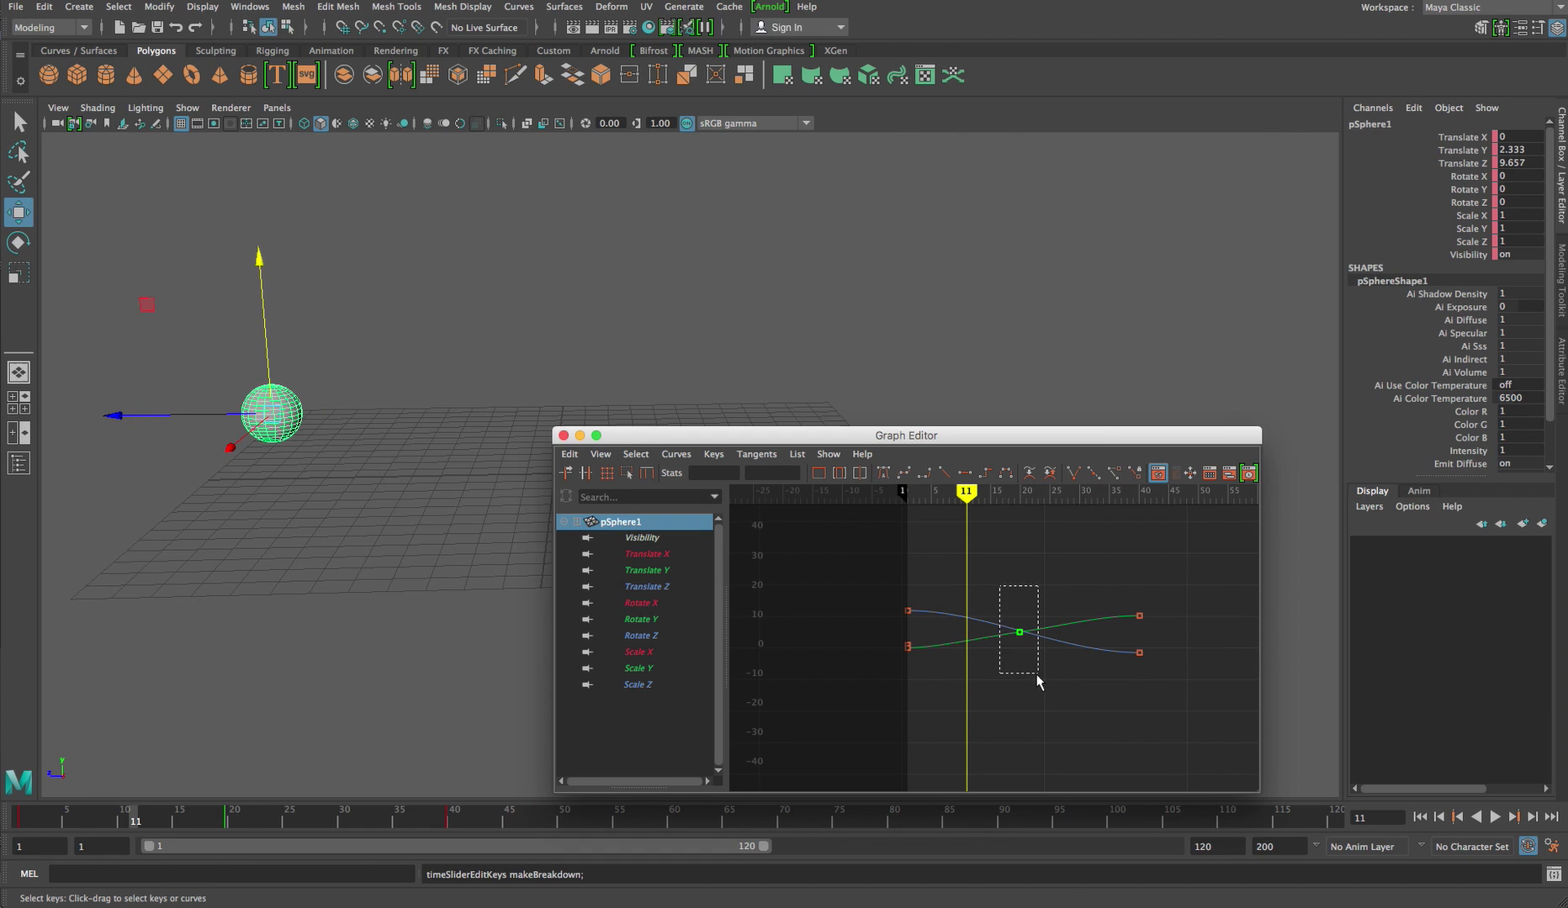
- Move the breakdown key on the Translate Y curve to frame 12 at a value of 9.467
left_click_drag(1037, 675, 1037, 675)
mouse_move(966, 625)
left_mouse_down()
mouse_move(1053, 675)
mouse_move(972, 619)
left_mouse_up()
left_click(1013, 571)
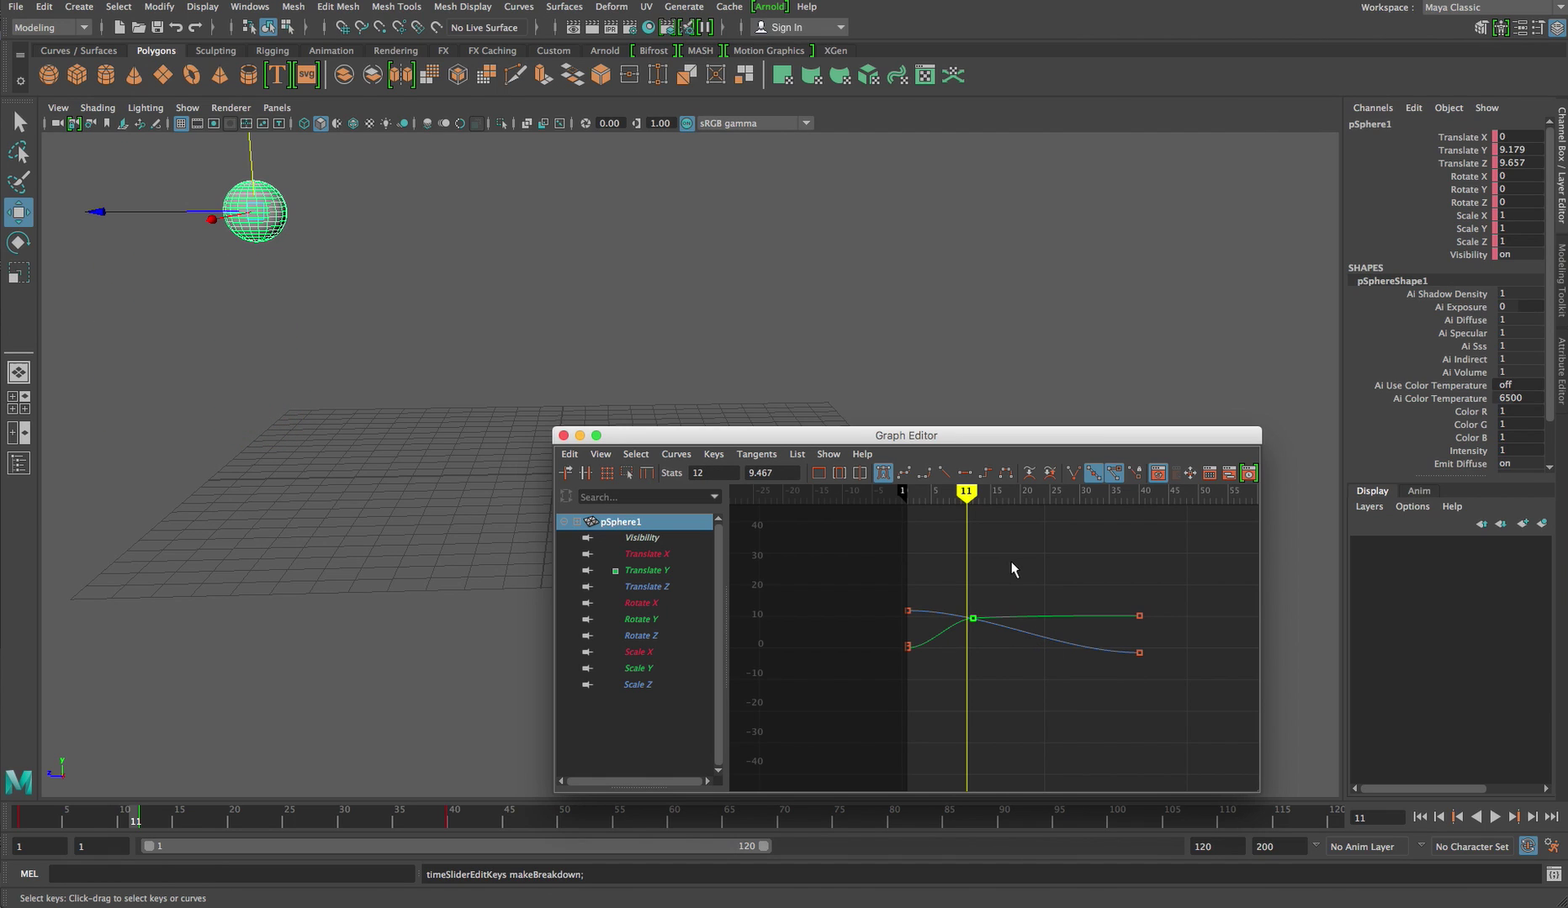
- Move the last Translate Y key slightly earlier and lower, to about frame 39, and close the Graph Editor
left_click_drag(1084, 586, 1172, 707)
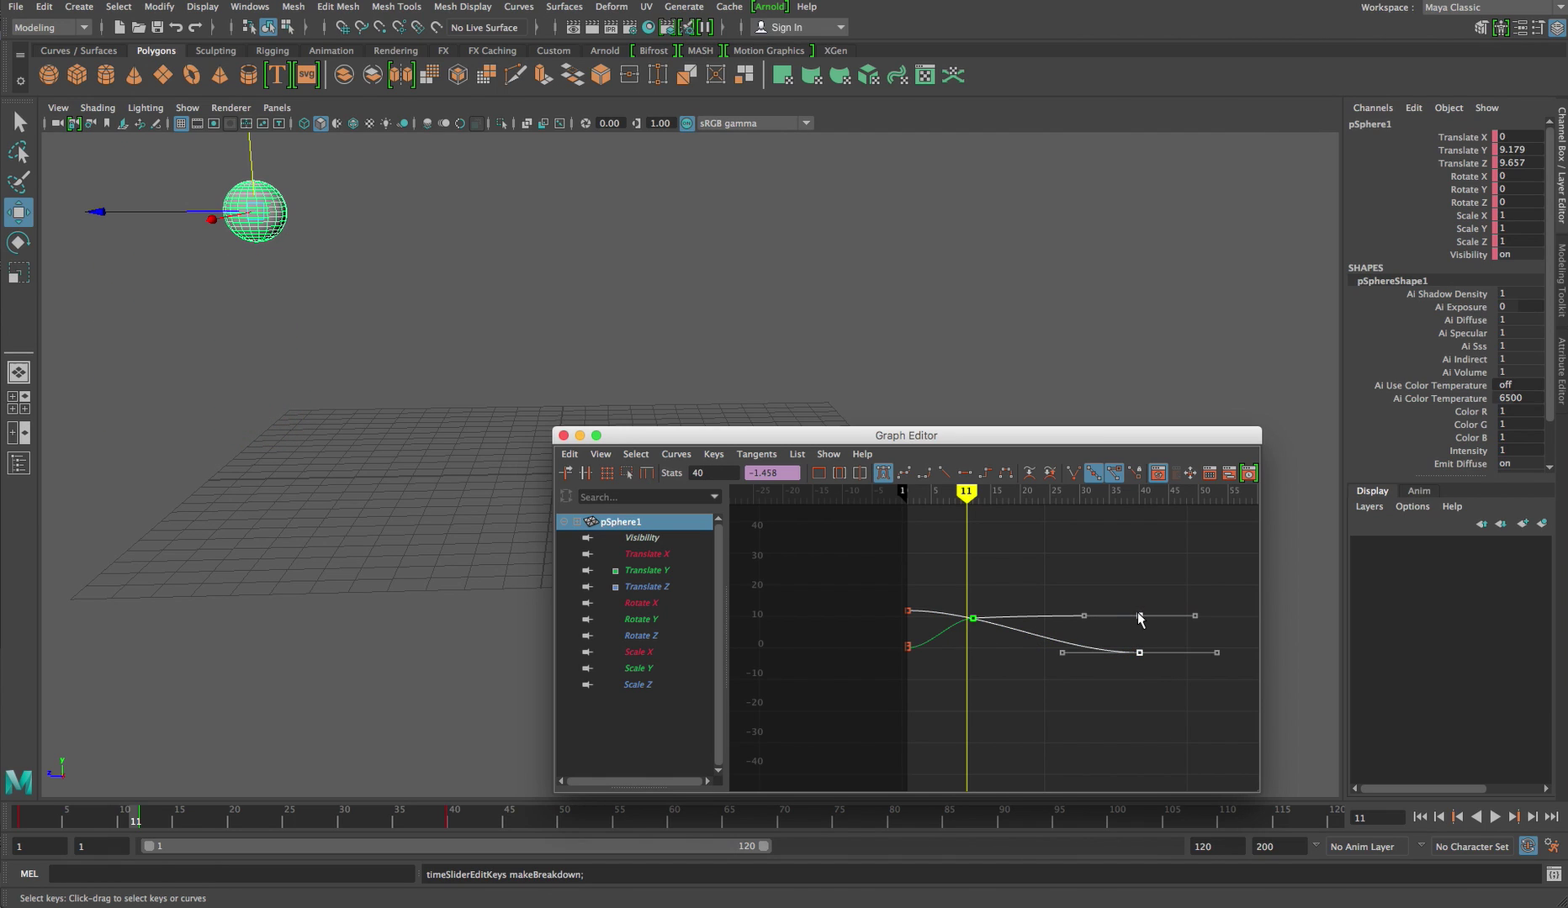
mouse_move(1139, 617)
left_mouse_down()
mouse_move(1062, 605)
mouse_move(1145, 613)
mouse_move(1127, 623)
mouse_move(1193, 616)
mouse_move(1106, 615)
mouse_move(1137, 631)
mouse_move(1141, 617)
left_mouse_up()
left_click(1215, 622)
left_click(1127, 621)
left_click(1067, 548)
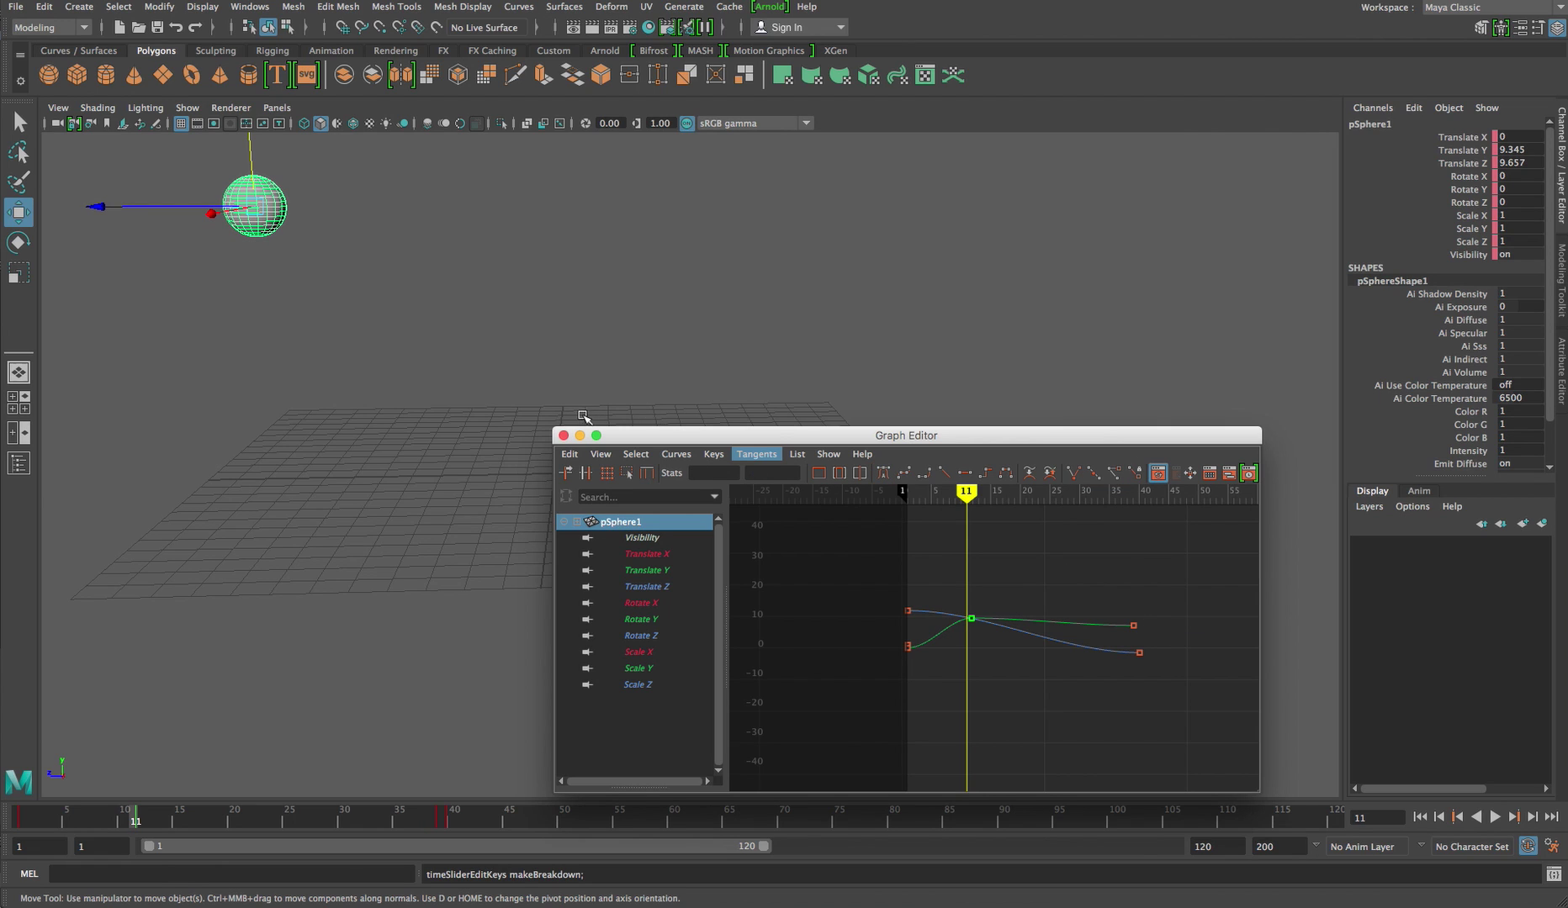
left_click(564, 435)
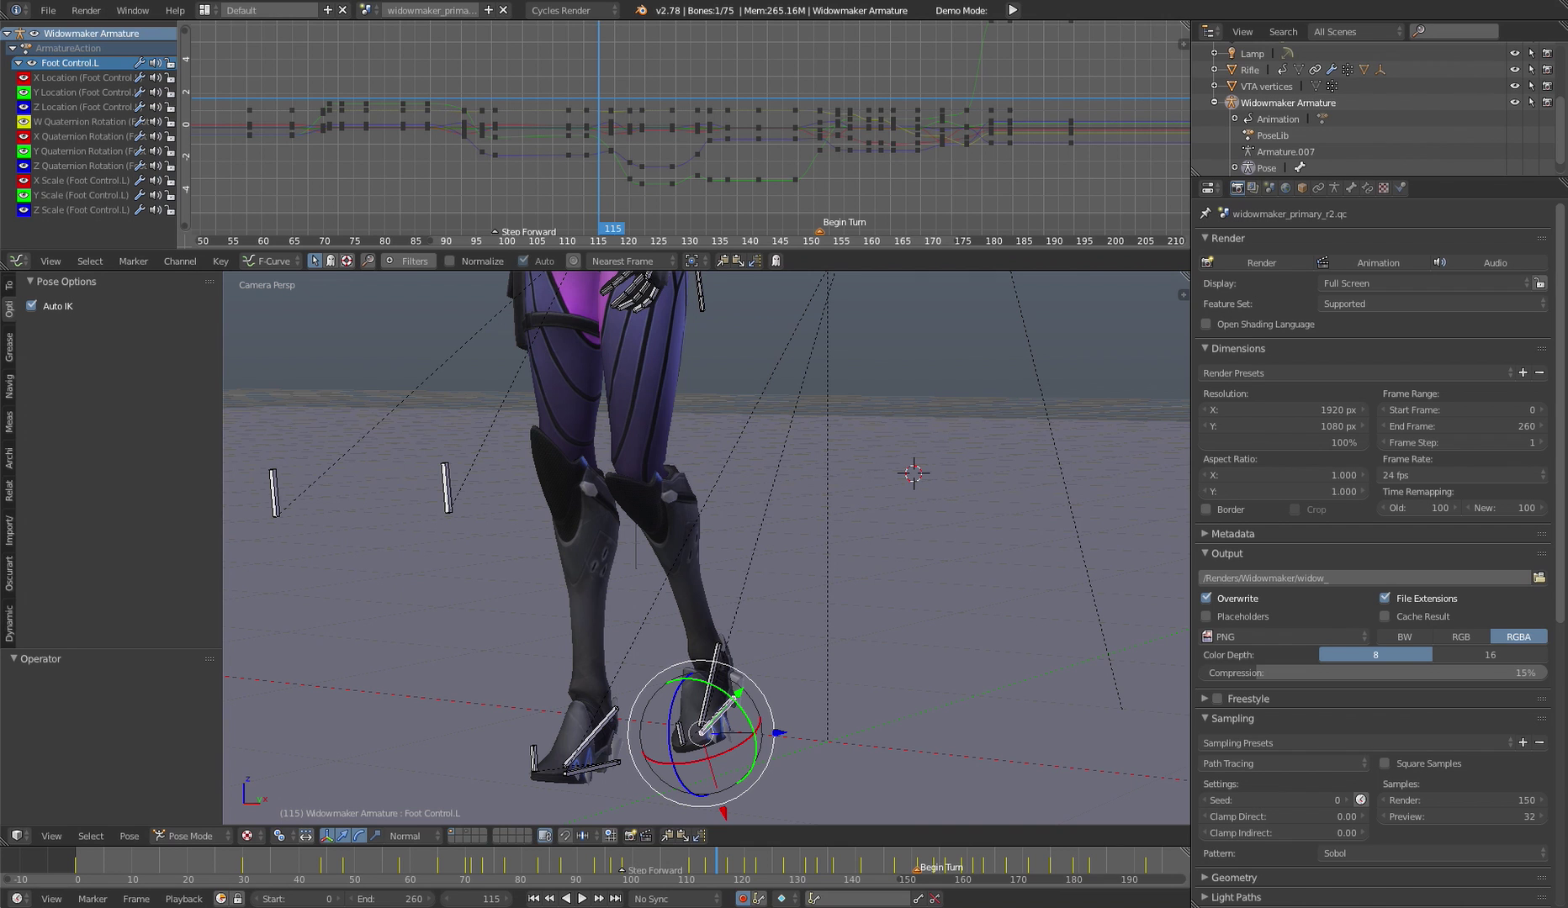
- Switch back to Blender, bring the whole character into view and deselect all bones
scroll(724, 448, "down", 4)
scroll(725, 449, "down", 1)
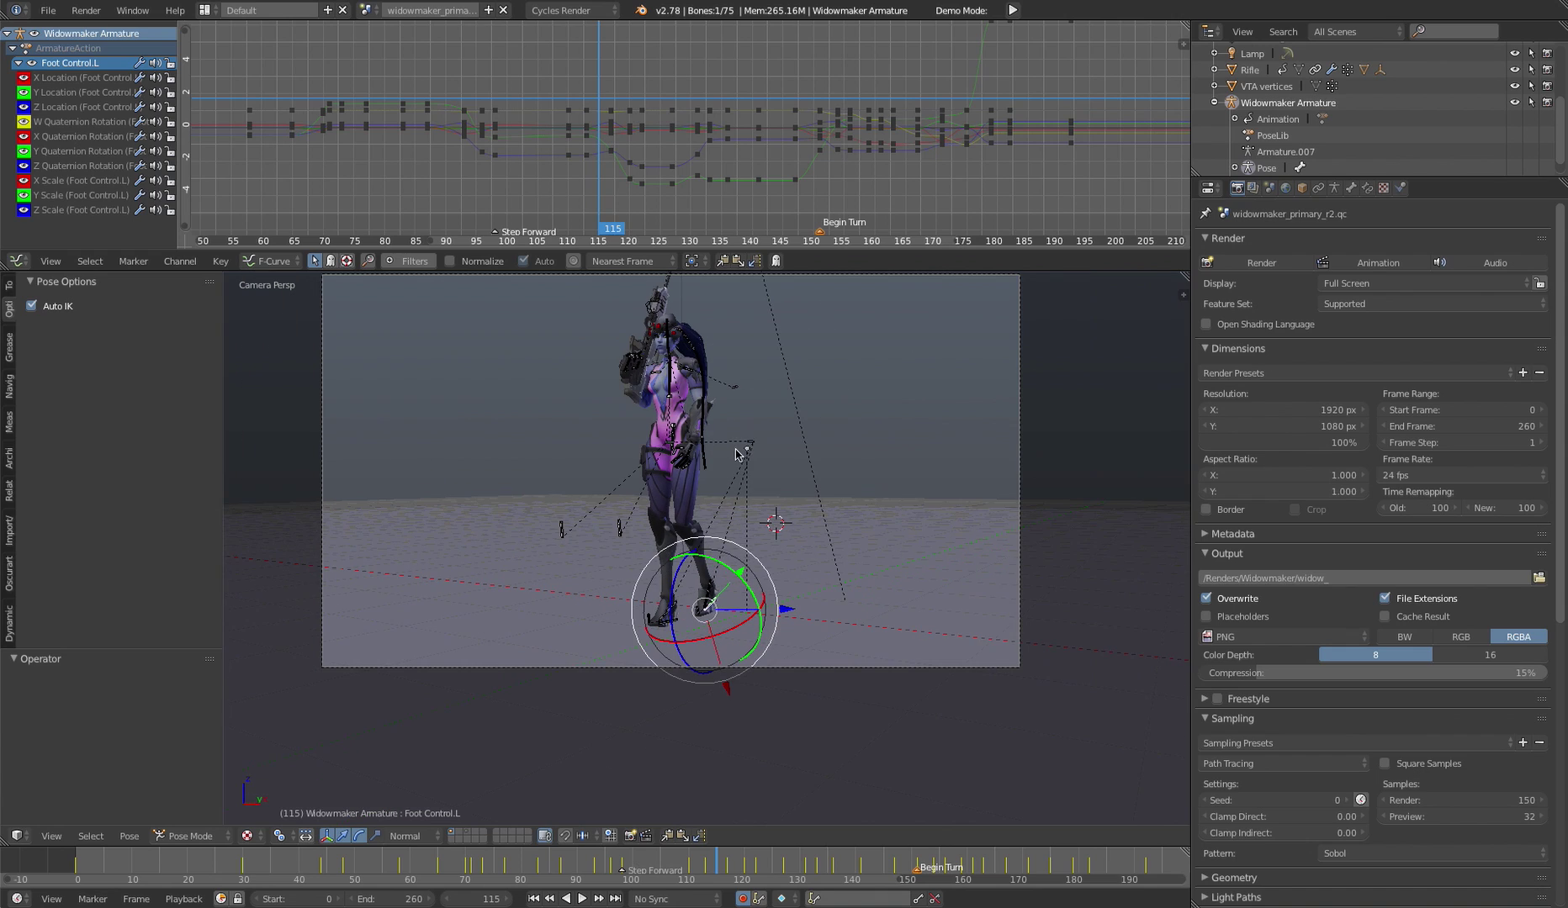
middle_click_drag(744, 481, 754, 546, "shift")
key("a")
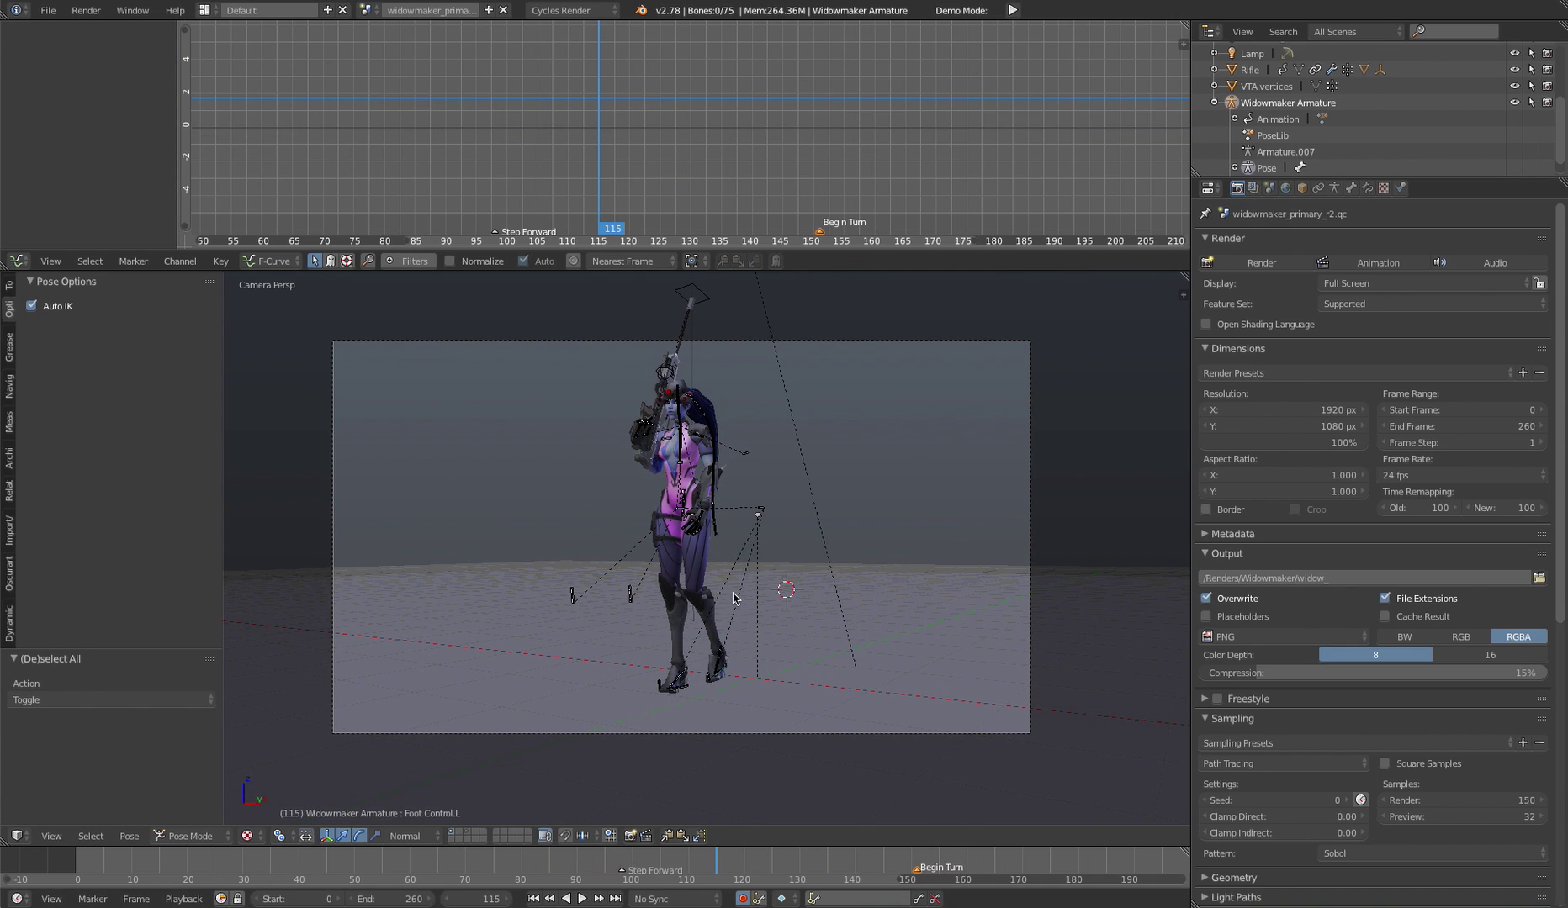
- Select all of the character's bones and change the Graph Editor area to the Dope Sheet to show their keyframes
key("a")
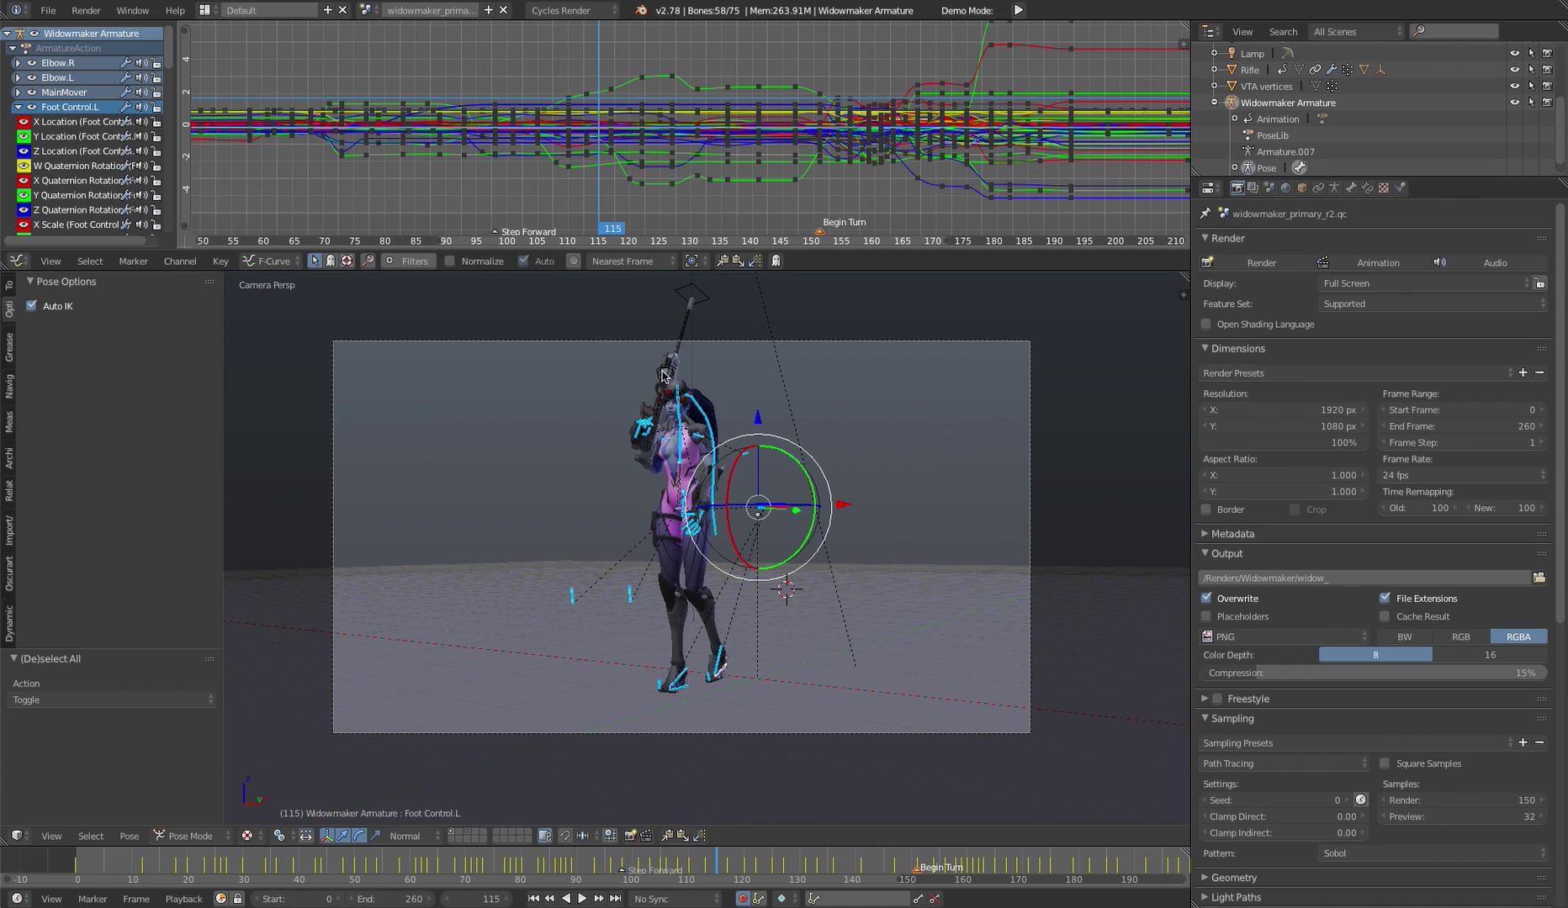
left_click(18, 261)
left_click(55, 343)
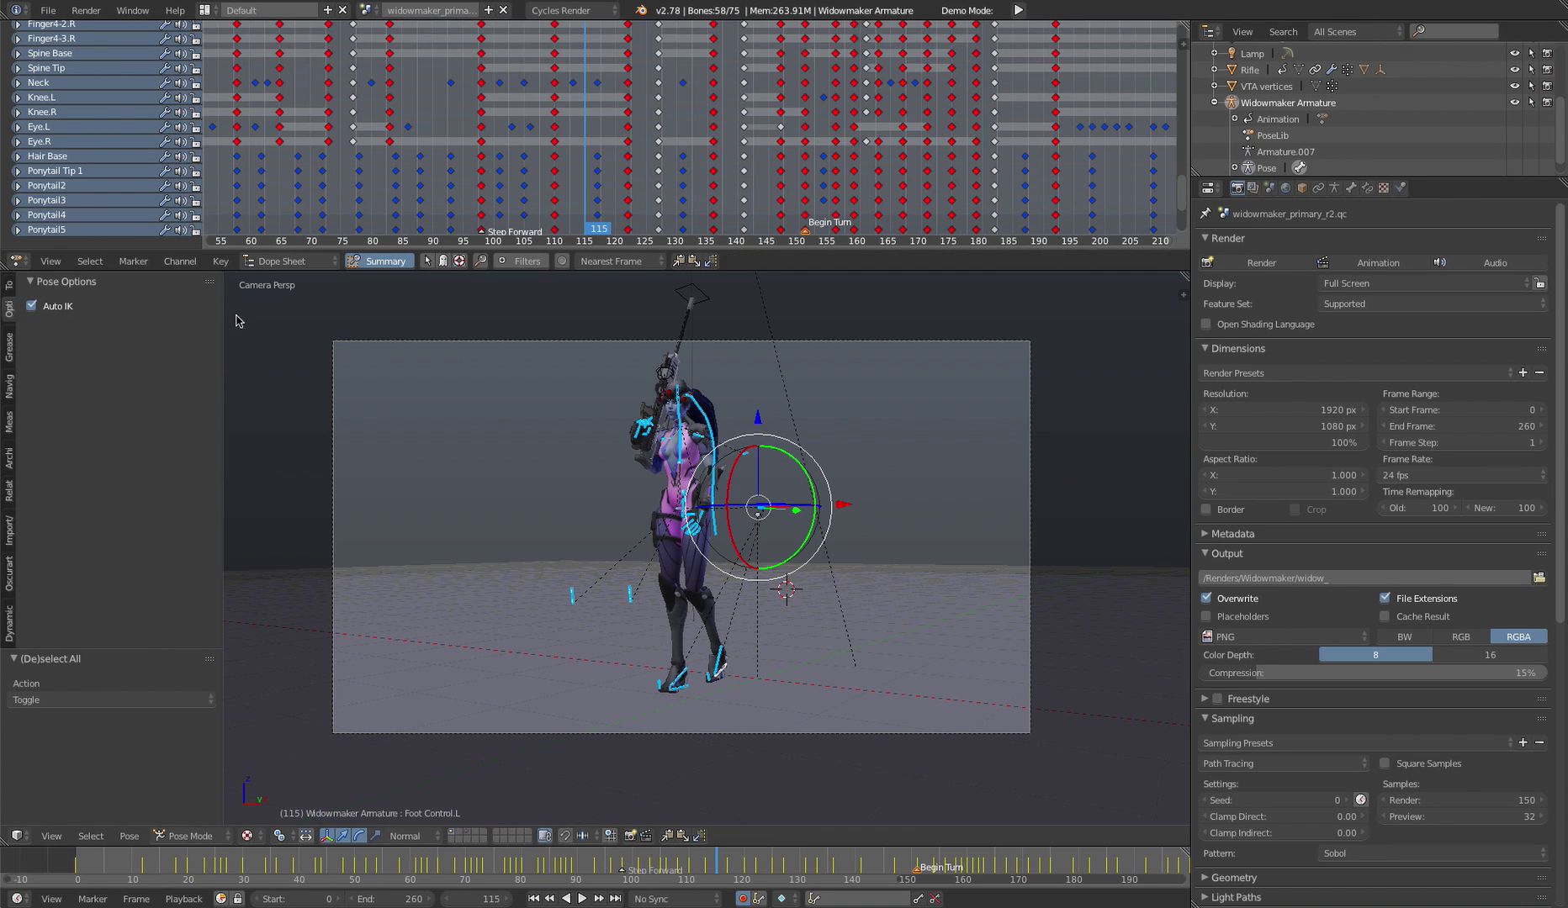
- Scrub the animation to frame 117 and play a short stretch to preview the character's motion
mouse_move(586, 141)
left_mouse_down()
mouse_move(566, 144)
mouse_move(597, 145)
left_mouse_up()
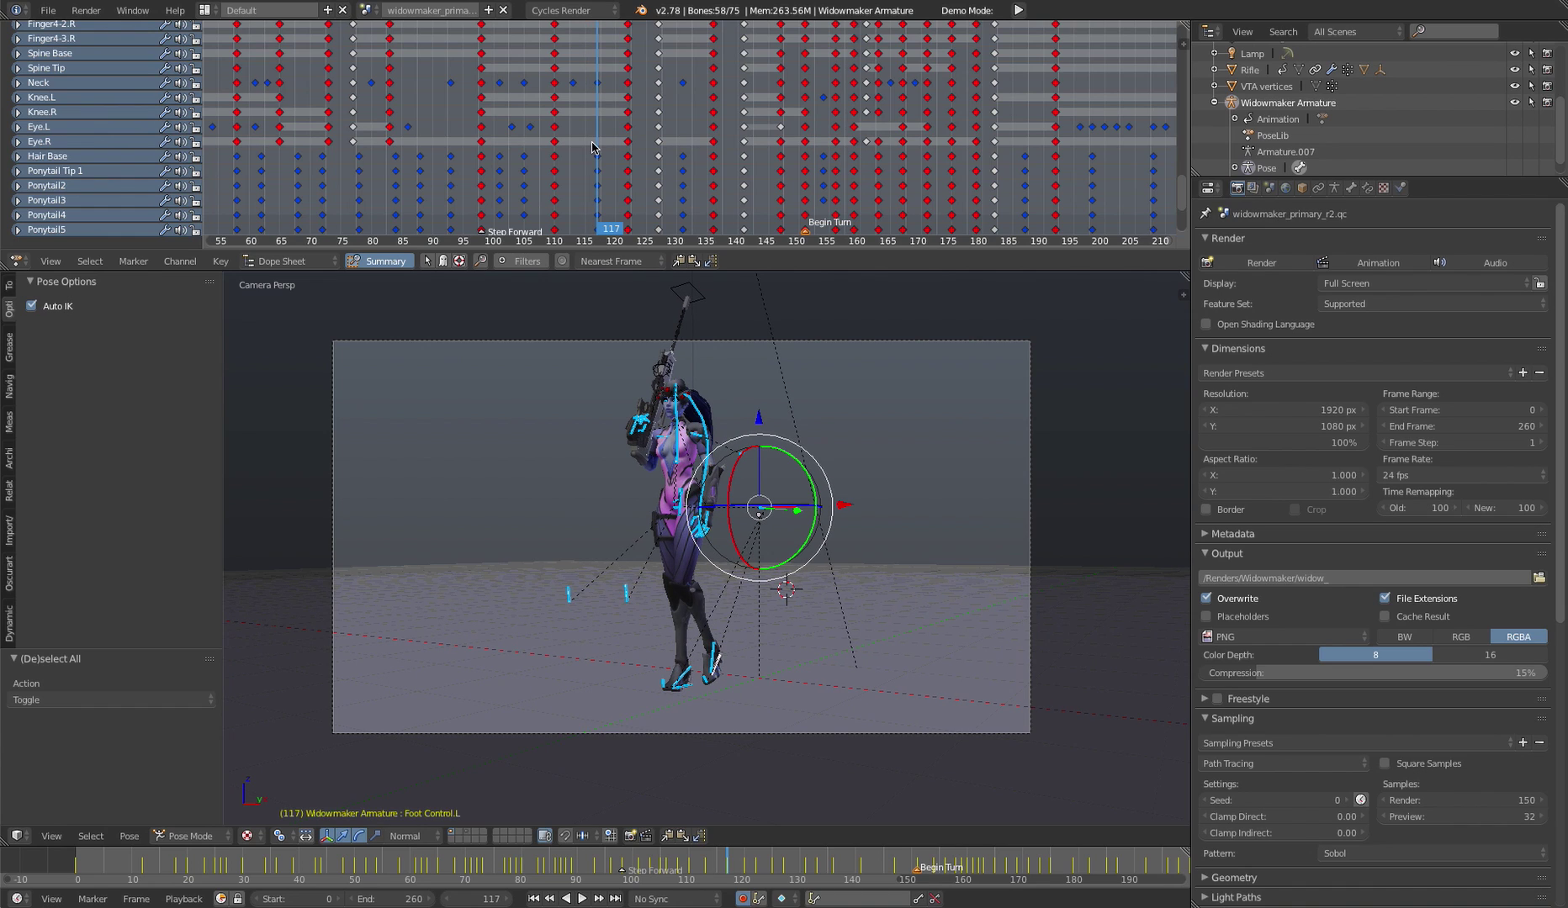
key("alt+a")
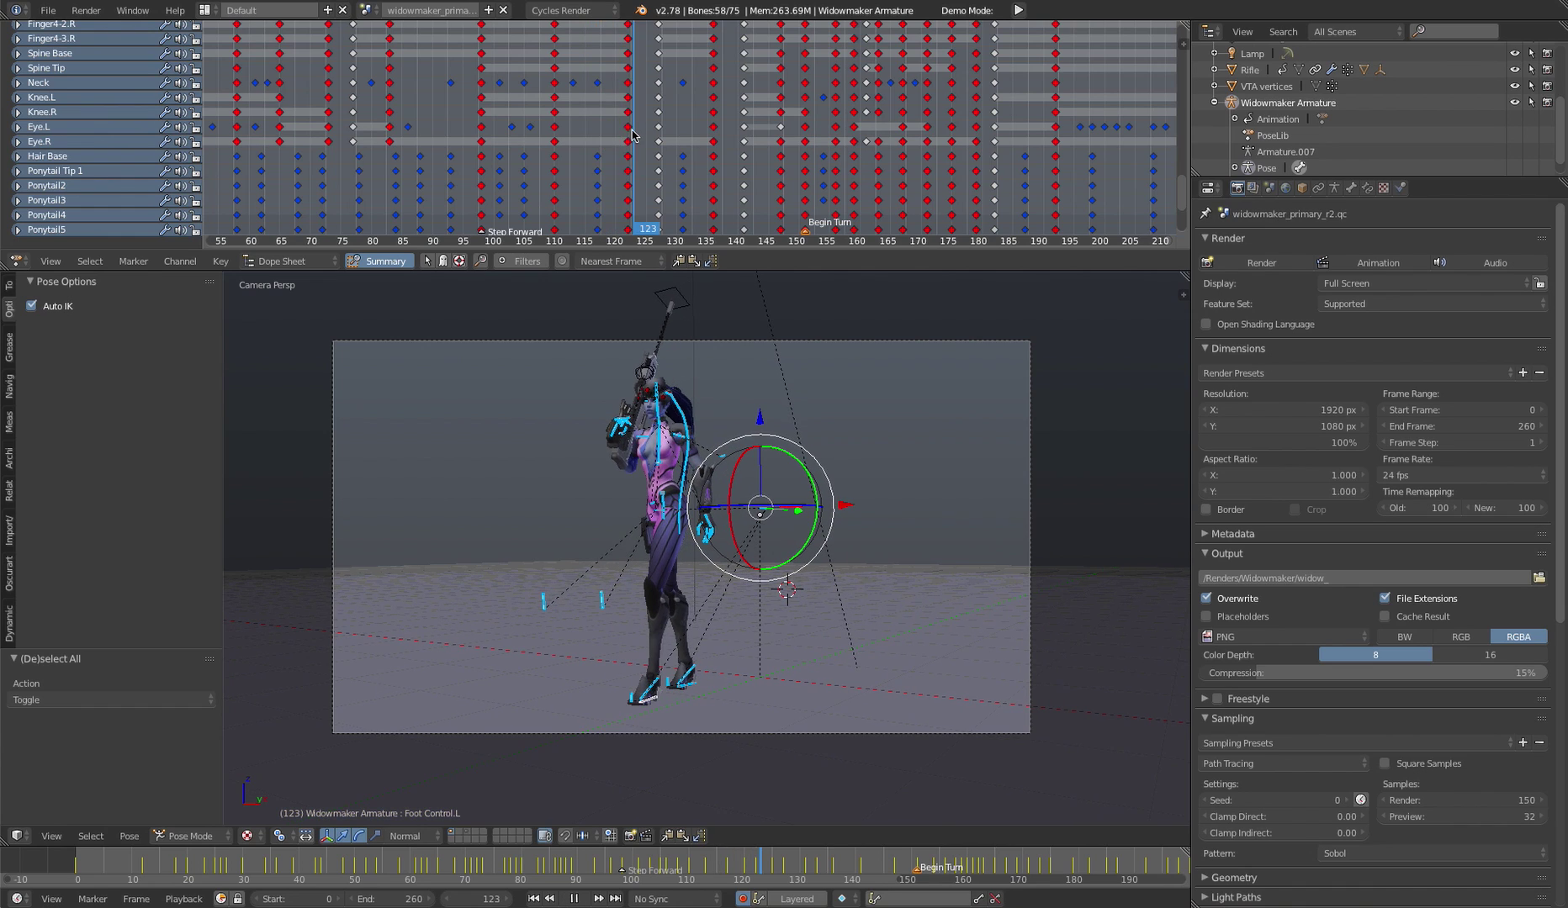
key("alt+a")
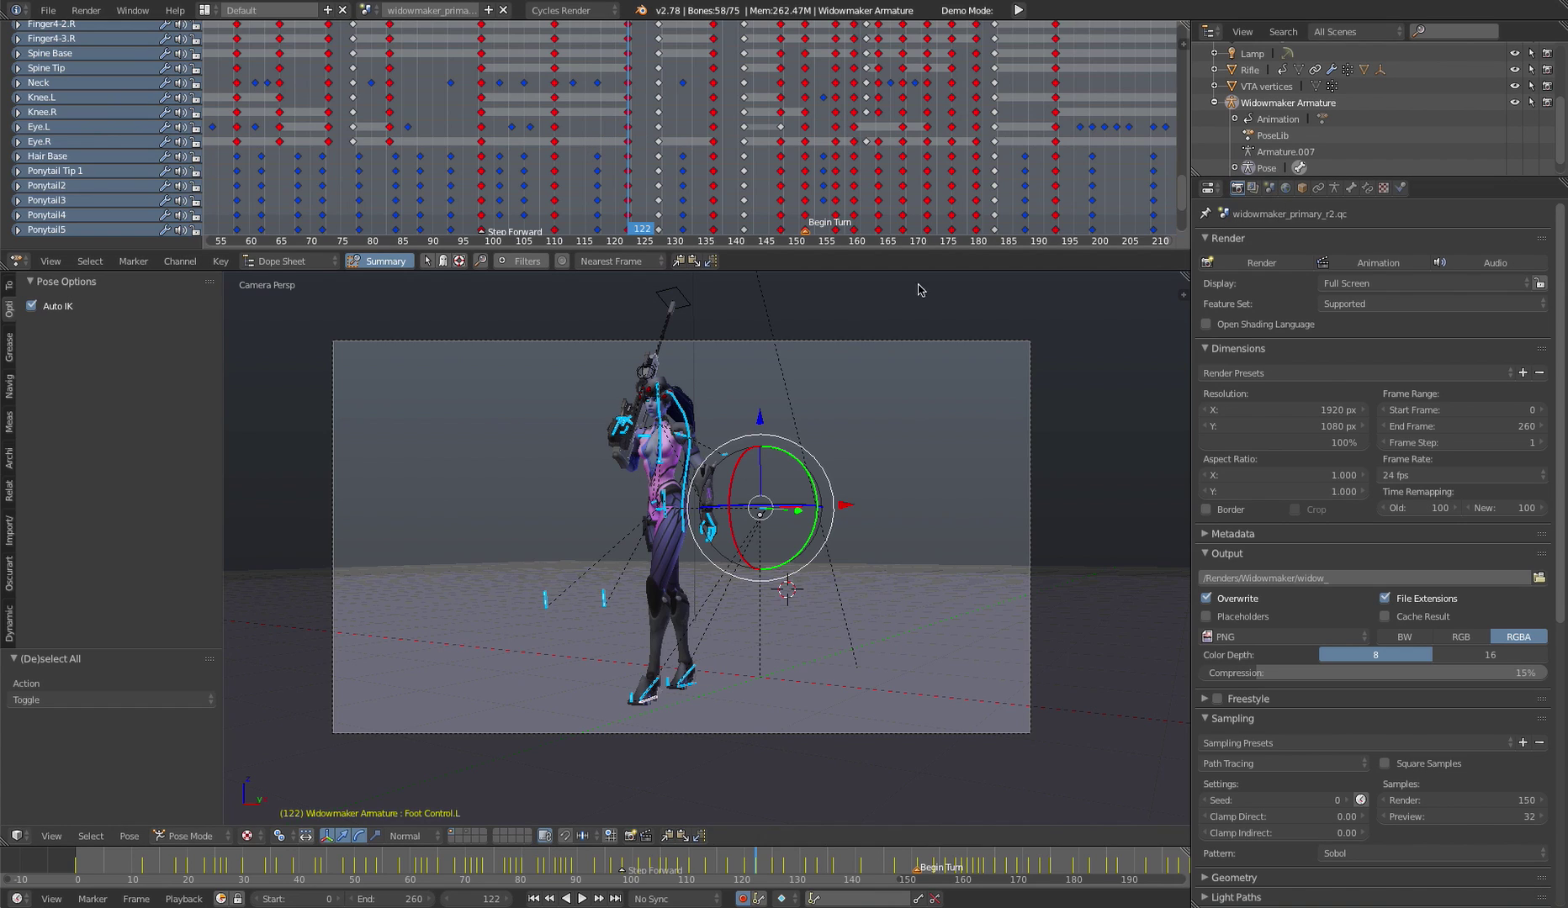
left_click(926, 384)
left_click(918, 419)
left_click(924, 418)
left_click(960, 421)
left_click(958, 396)
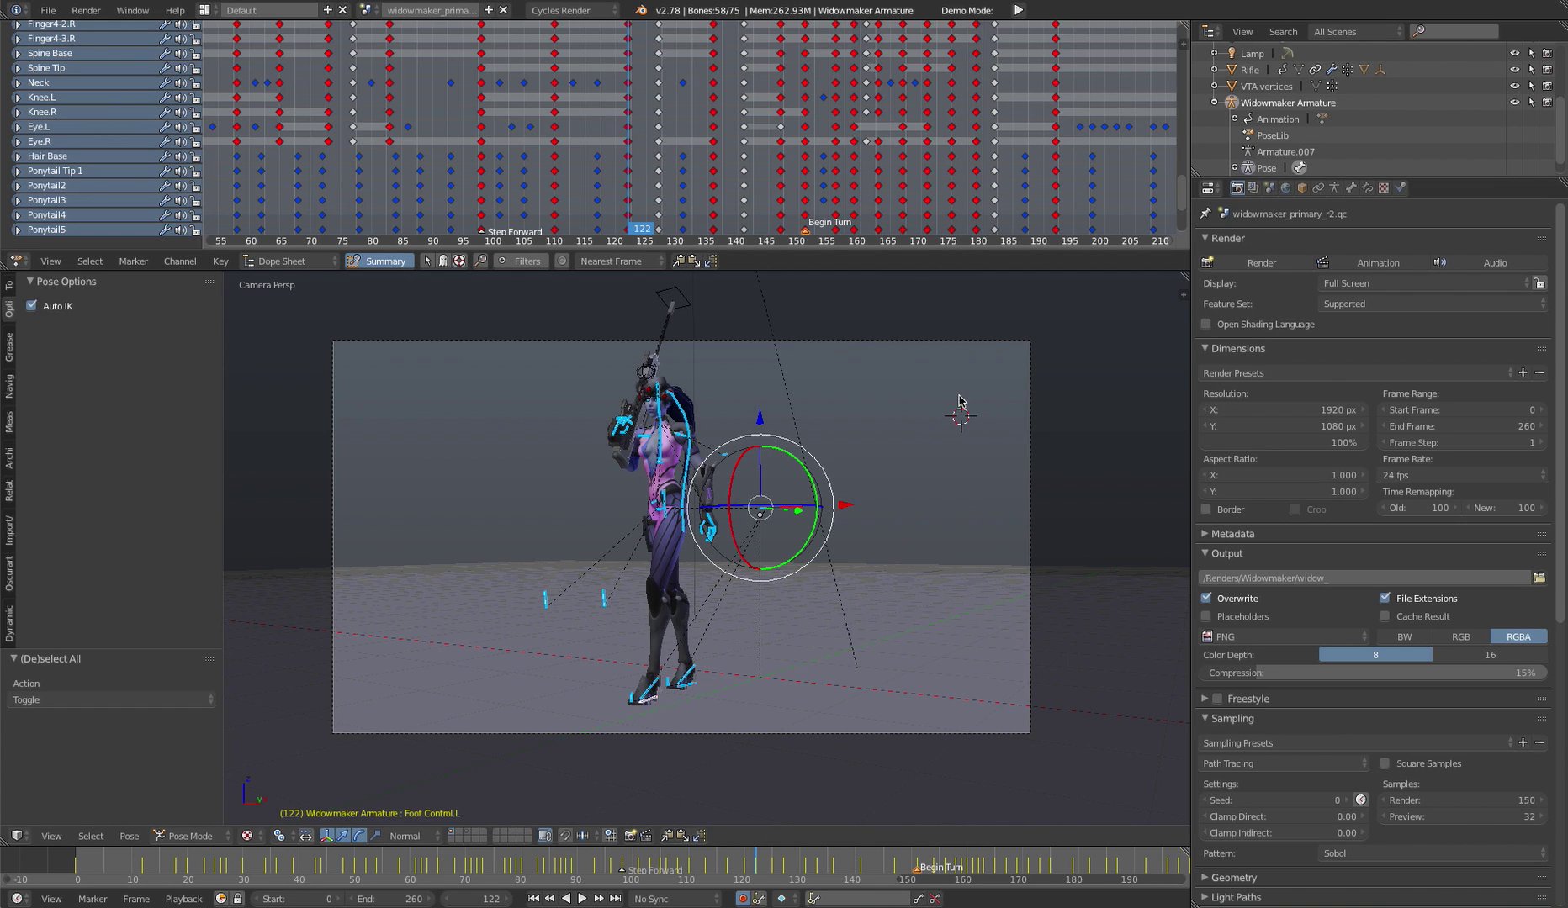